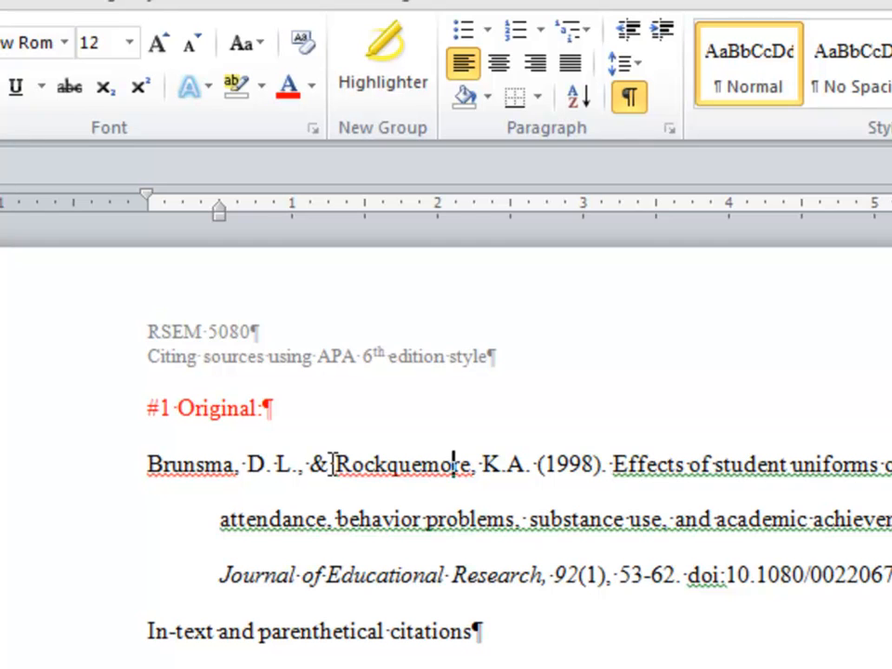
# Step: Insert a space between the second author's initials in reference #1 and remove italics from the comma after the journal title
pyautogui.press('Down')
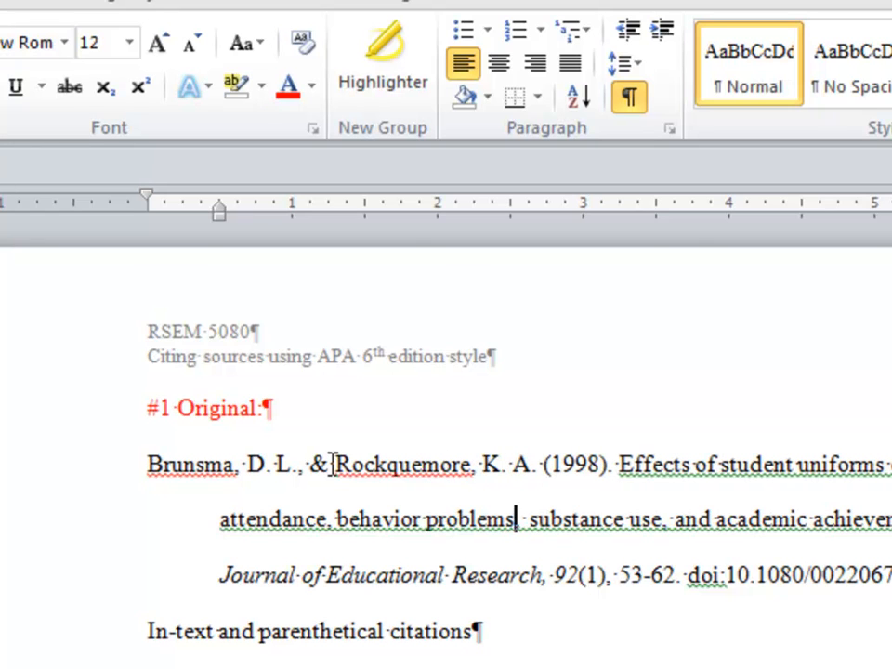
pyautogui.press('Right')
pyautogui.press('Right')
pyautogui.press('Right')
pyautogui.press('Right')
pyautogui.press('Right')
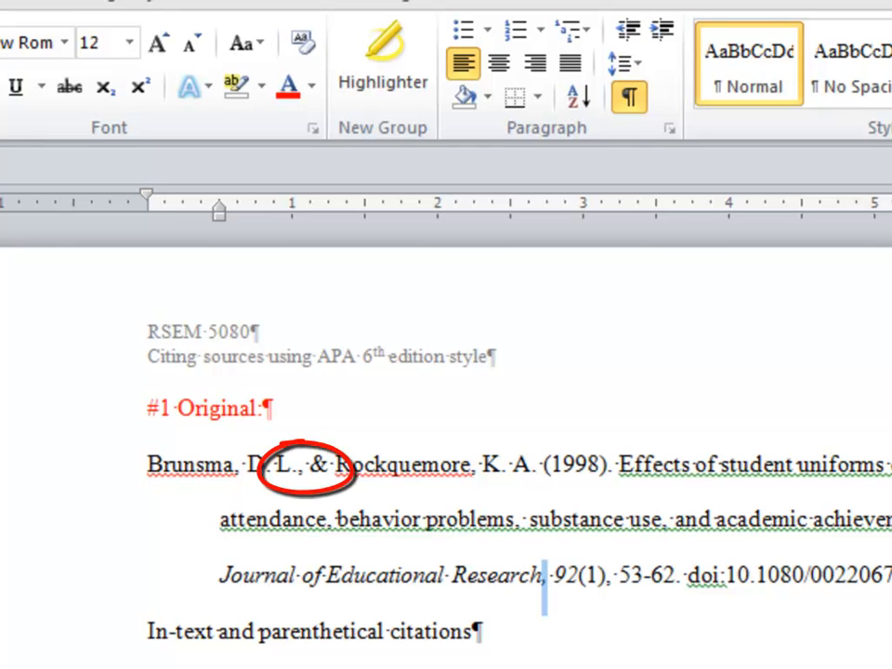
pyautogui.hotkey('ctrl', 'i')
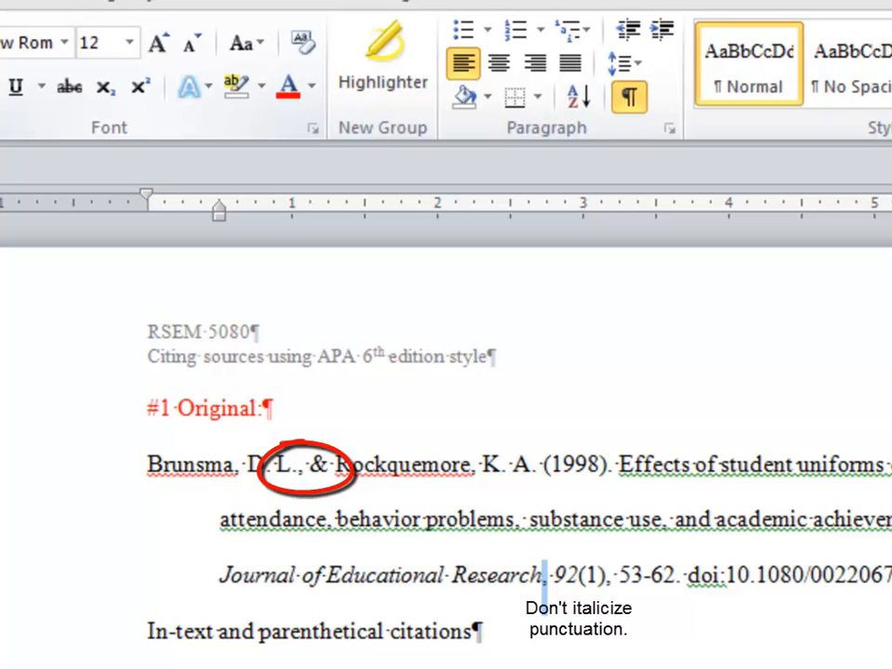
# Step: Replace the hyphen in the page range of reference #1 with an en dash so it reads 53–62
pyautogui.press('Right')
pyautogui.press('Right')
pyautogui.press('Right')
pyautogui.press('Right')
pyautogui.press('Right')
pyautogui.press('Right')
pyautogui.press('Right')
pyautogui.press('Right')
pyautogui.press('Right')
pyautogui.press('Right')
pyautogui.press('Right')
pyautogui.press('Right')
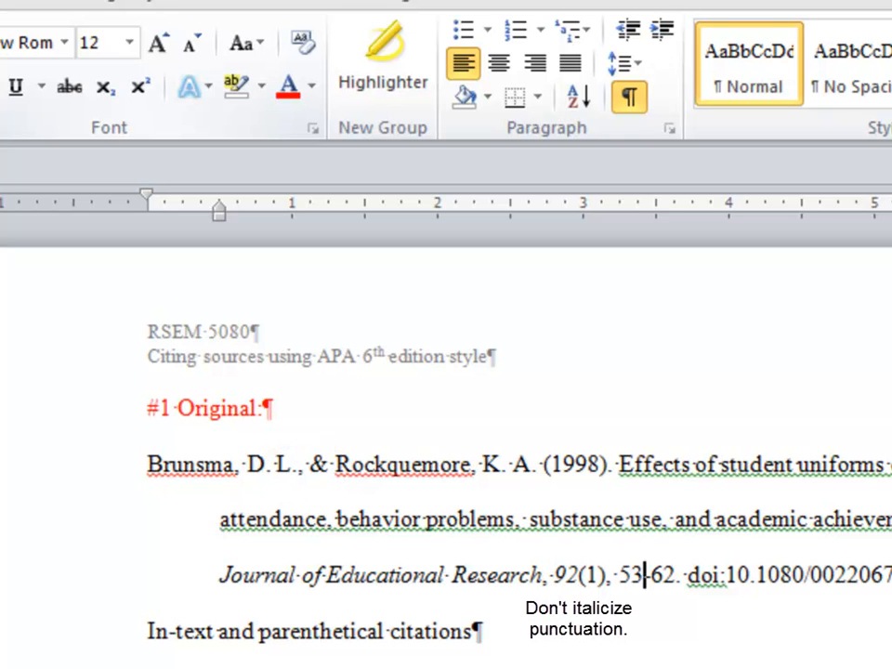
pyautogui.hotkey('shift', 'Left')
pyautogui.press('Right')
pyautogui.write('—')
pyautogui.press('Right')
pyautogui.press('BackSpace')
pyautogui.press('BackSpace')
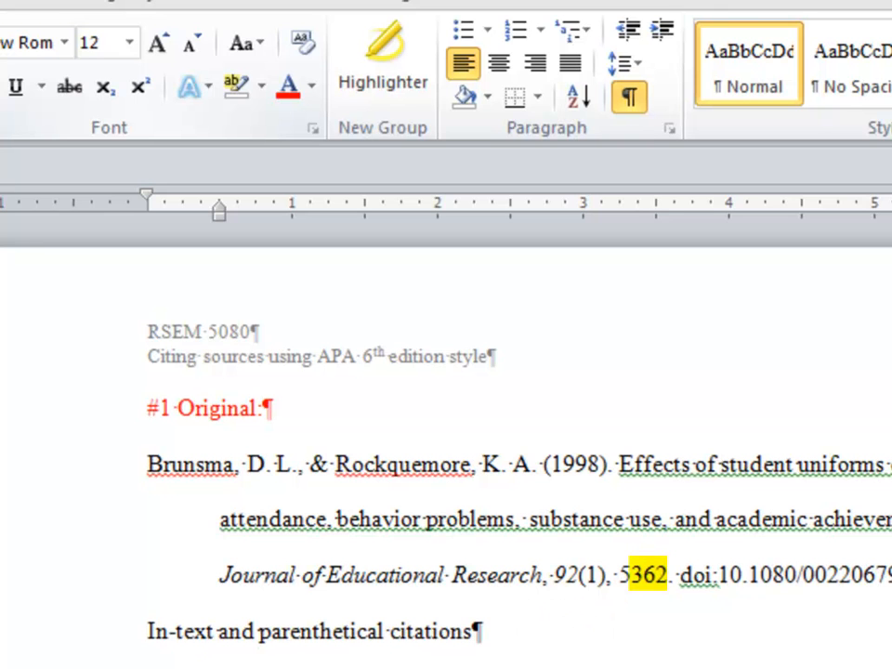
pyautogui.write('–')
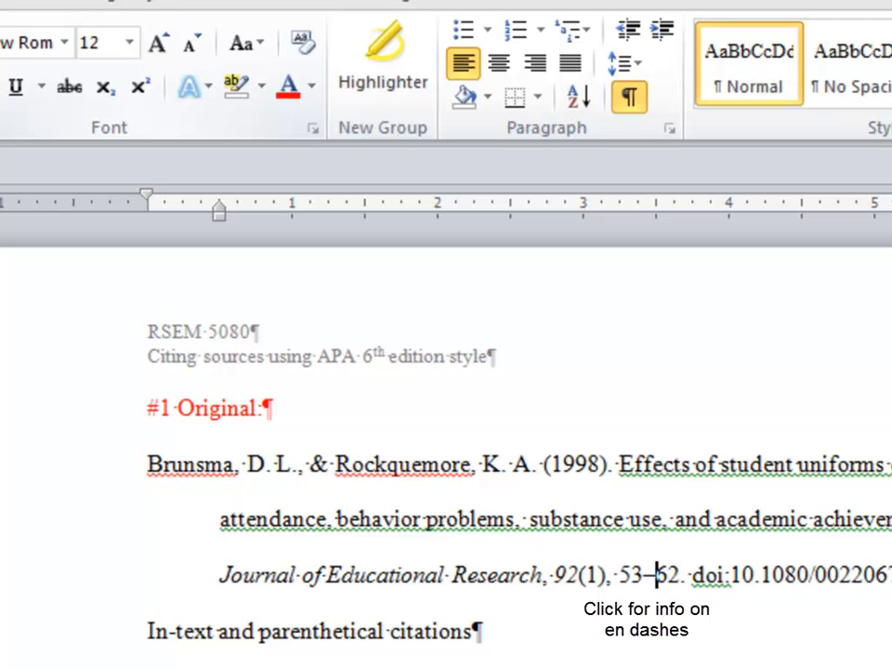
pyautogui.press('Down')
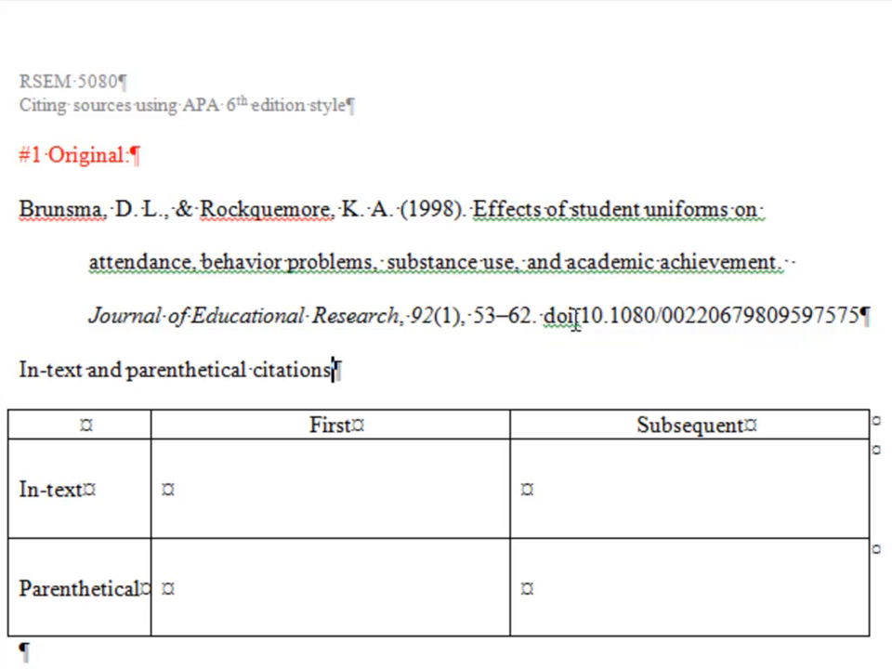
pyautogui.moveTo(542, 314); pyautogui.dragTo(793, 333)
pyautogui.hotkey('ctrl', 'c')
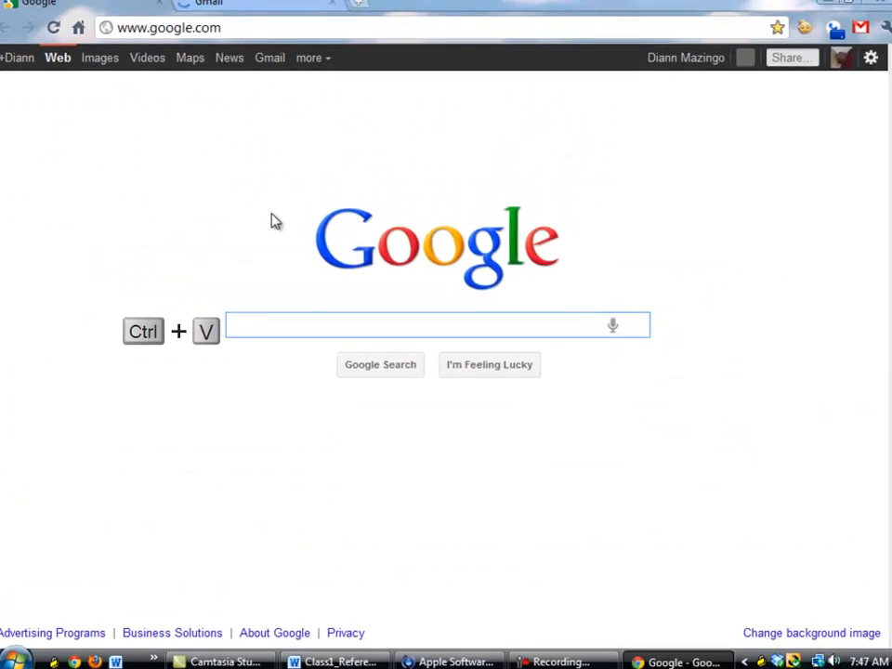
pyautogui.hotkey('ctrl', 'v')
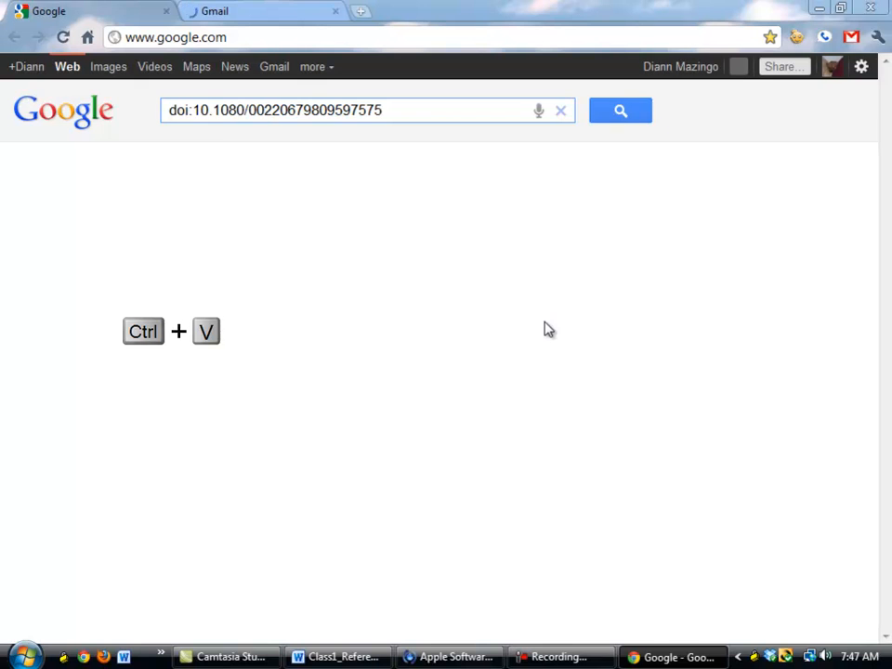
pyautogui.press('Return')
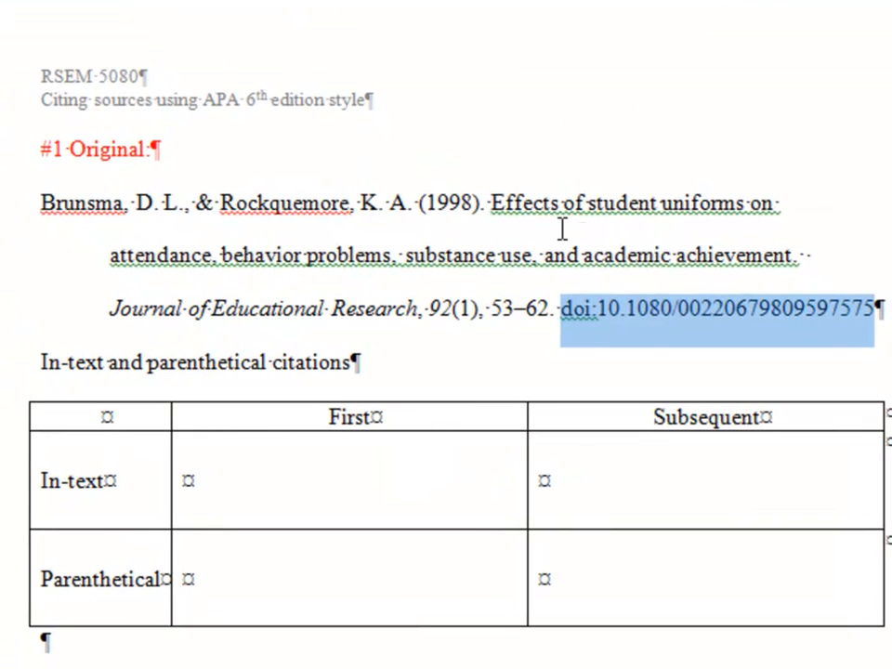
# Step: Back in Word, copy reference #1 from the first author through the page range, leaving out the DOI
pyautogui.moveTo(30, 201); pyautogui.dragTo(558, 329)
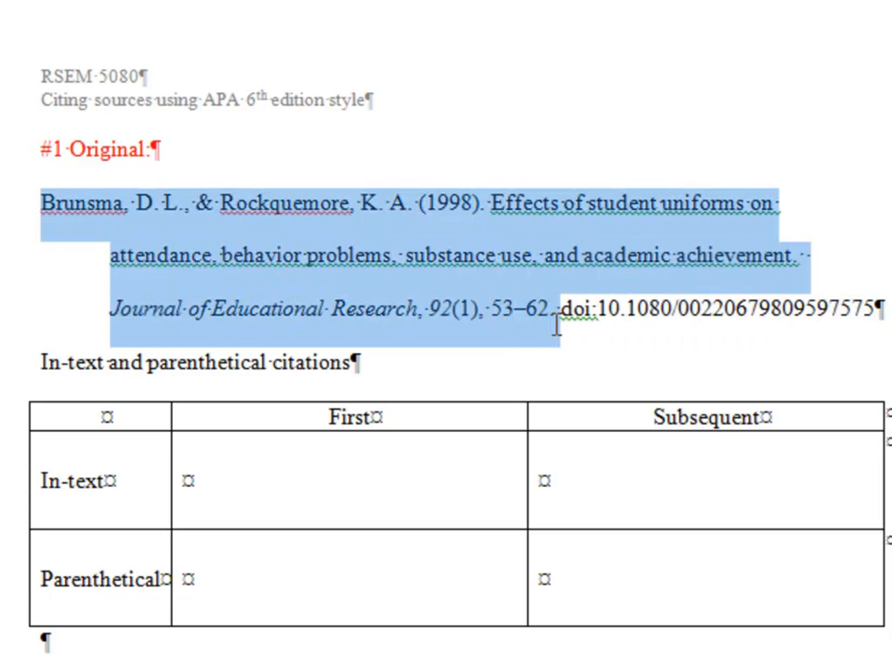
pyautogui.rightClick(482, 284)
pyautogui.click(541, 331)
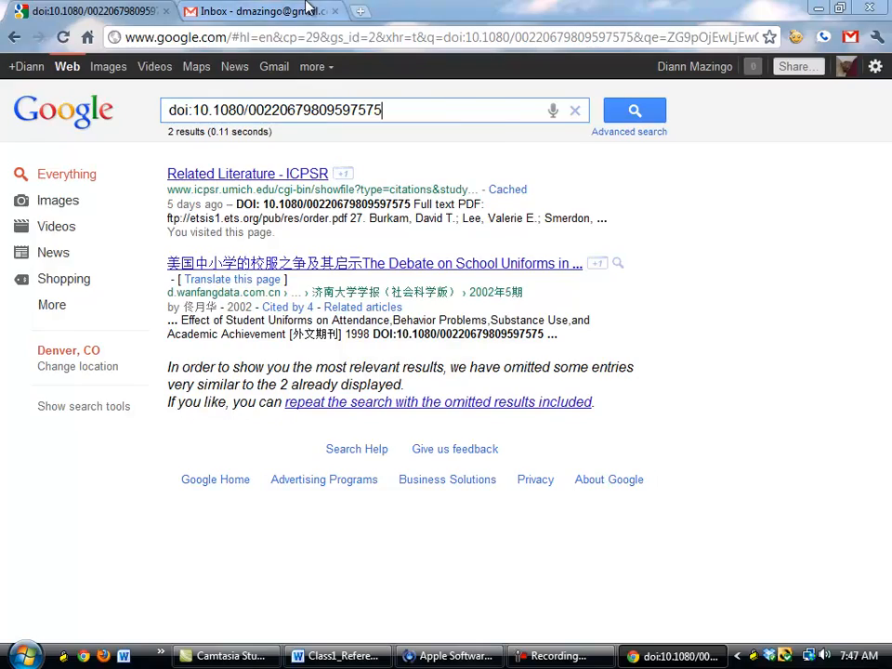
pyautogui.click(237, 11)
pyautogui.click(307, 34)
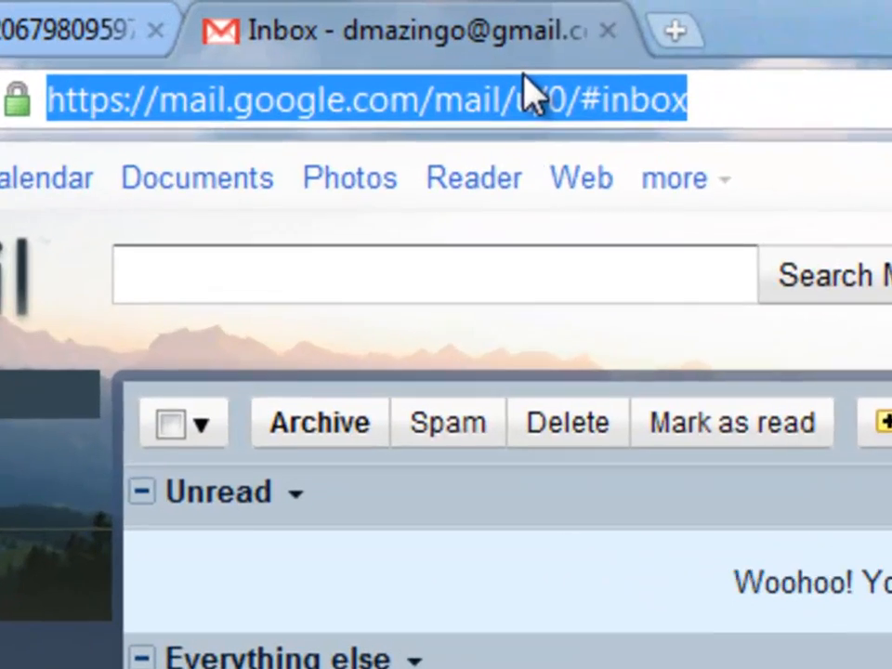
pyautogui.write('cr')
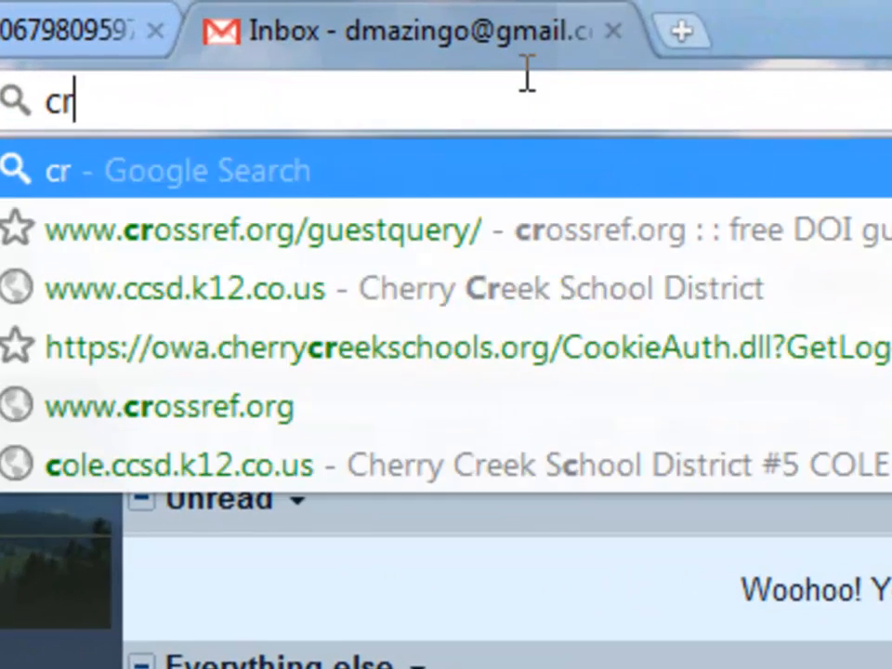
pyautogui.write('ossref')
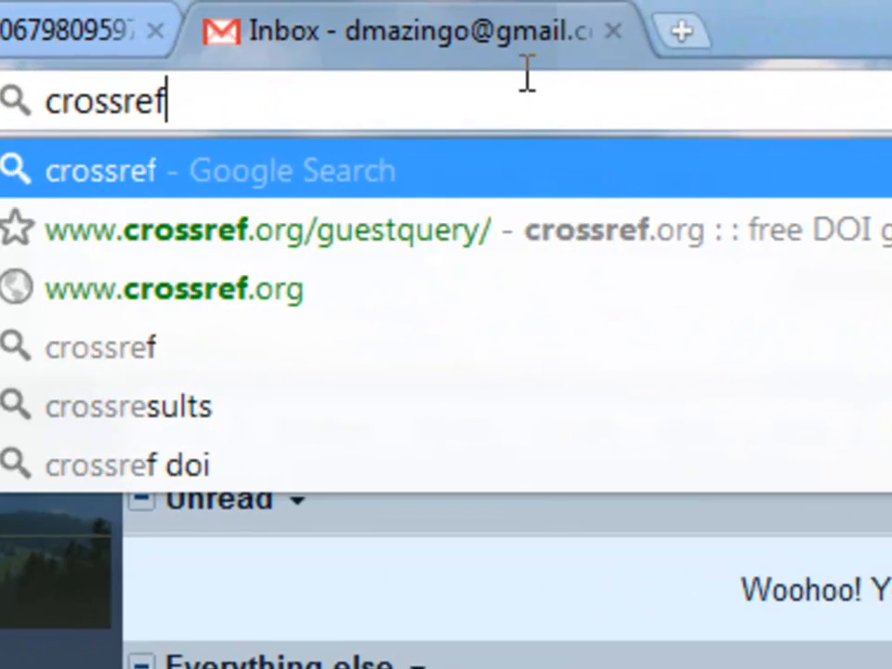
pyautogui.press('Down')
pyautogui.press('Down')
pyautogui.press('Return')
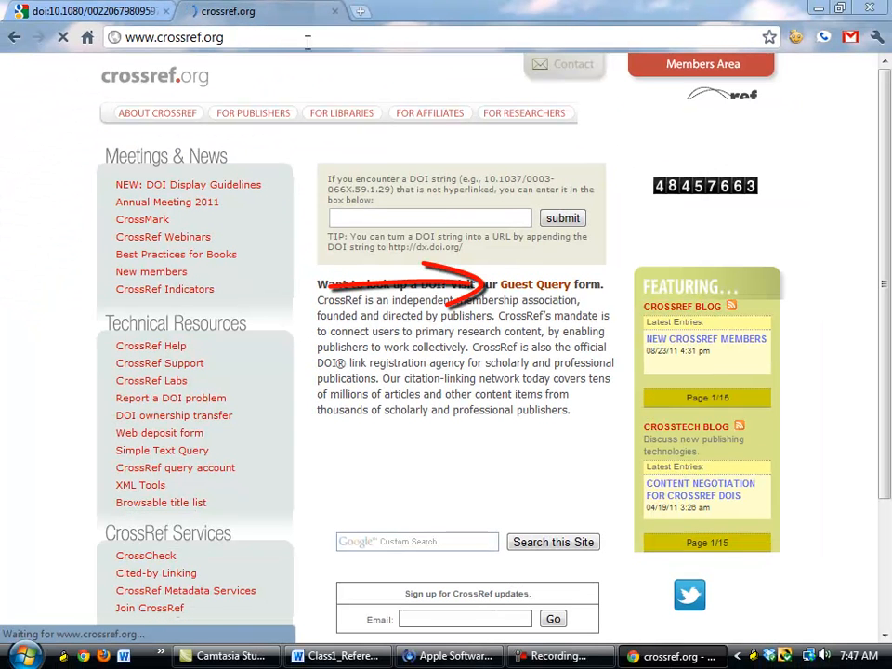
pyautogui.moveTo(374, 161)
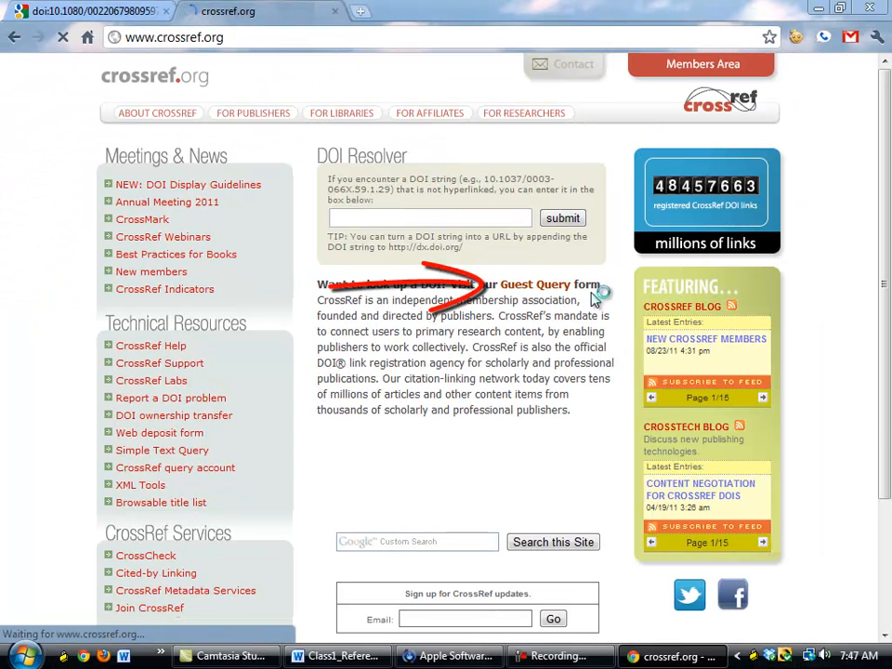
pyautogui.click(559, 290)
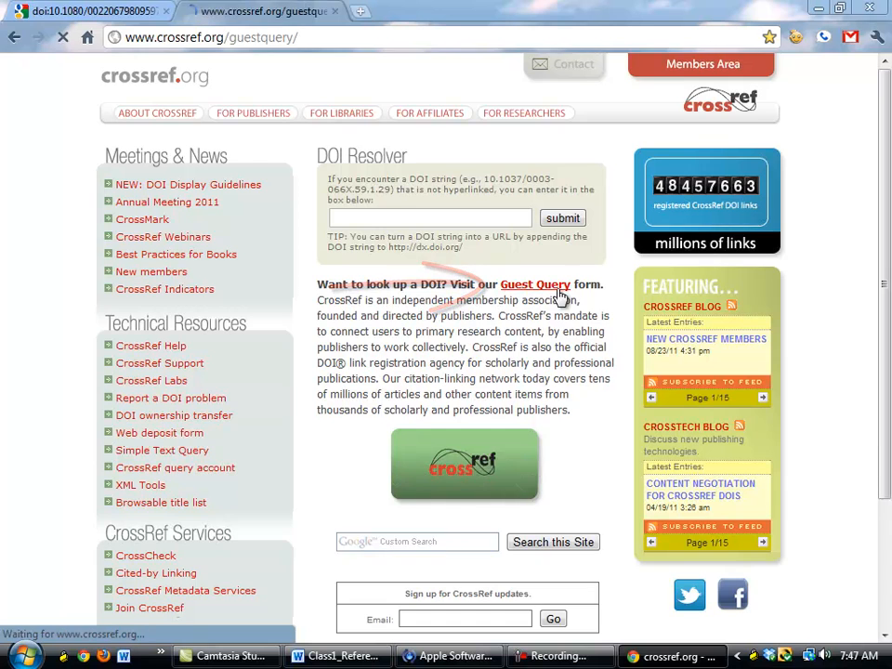
# Step: Paste the copied reference into the automatic parsing form for formatted references and search for its DOI
pyautogui.scroll(-5, 558, 292)
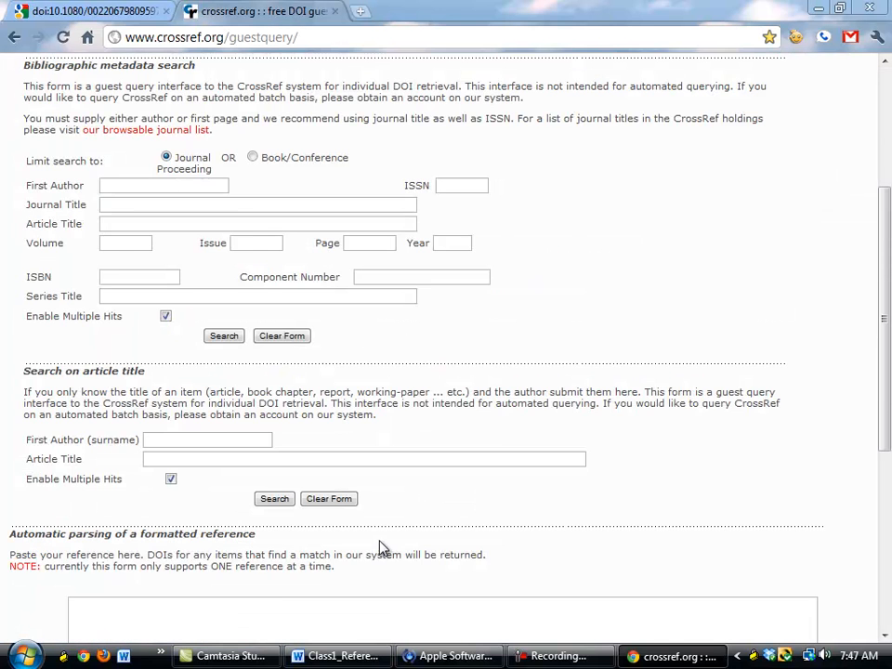
pyautogui.scroll(-2, 384, 548)
pyautogui.click(301, 487)
pyautogui.hotkey('ctrl', 'v')
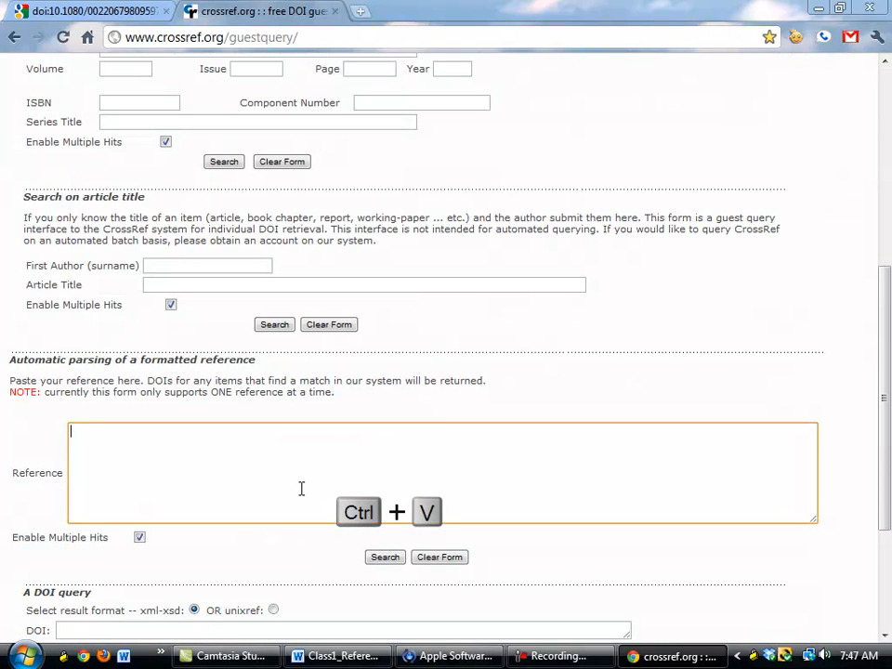
pyautogui.click(377, 558)
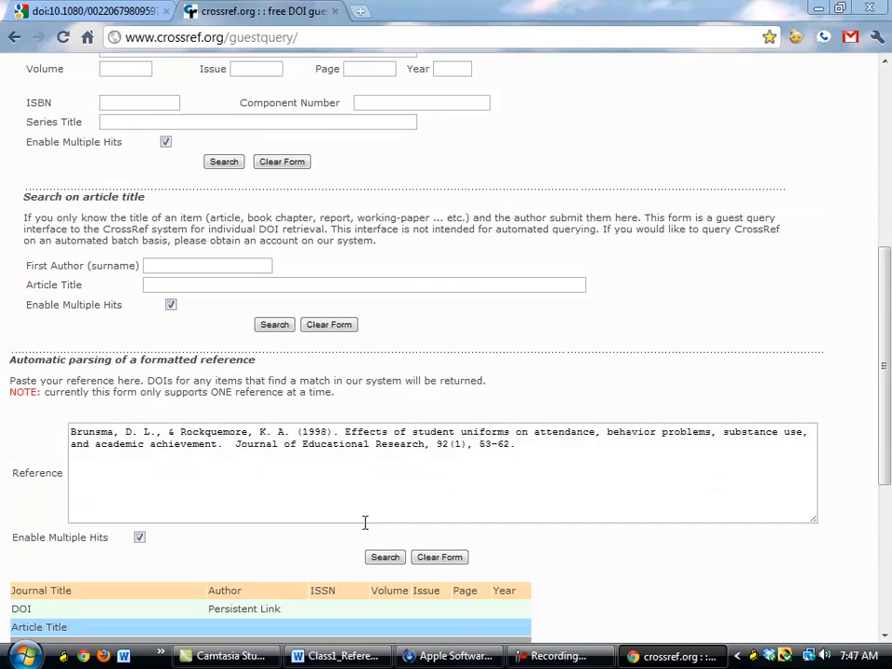
pyautogui.scroll(-3, 365, 523)
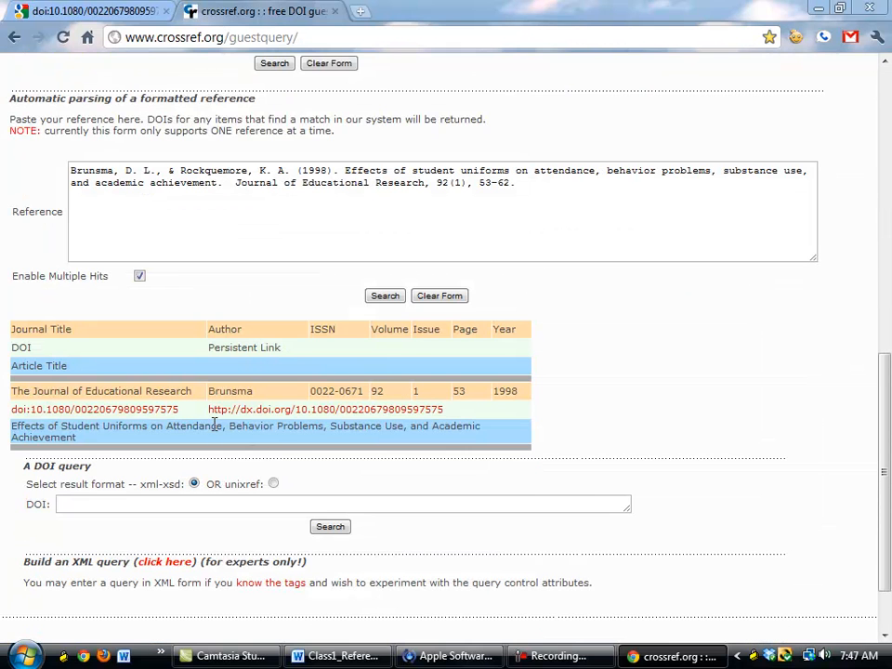
pyautogui.moveTo(180, 415); pyautogui.dragTo(19, 413)
pyautogui.rightClick(15, 416)
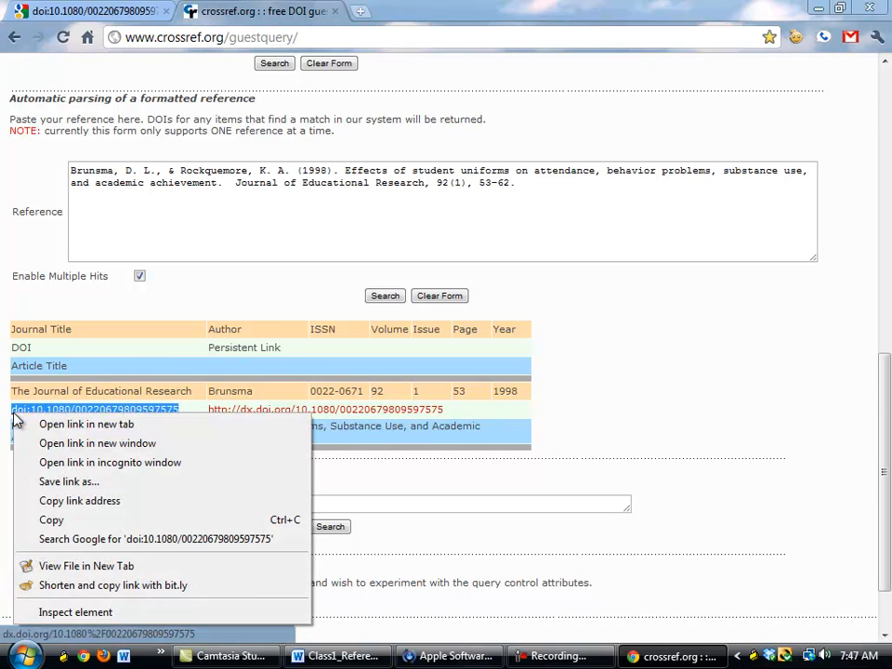
pyautogui.click(79, 526)
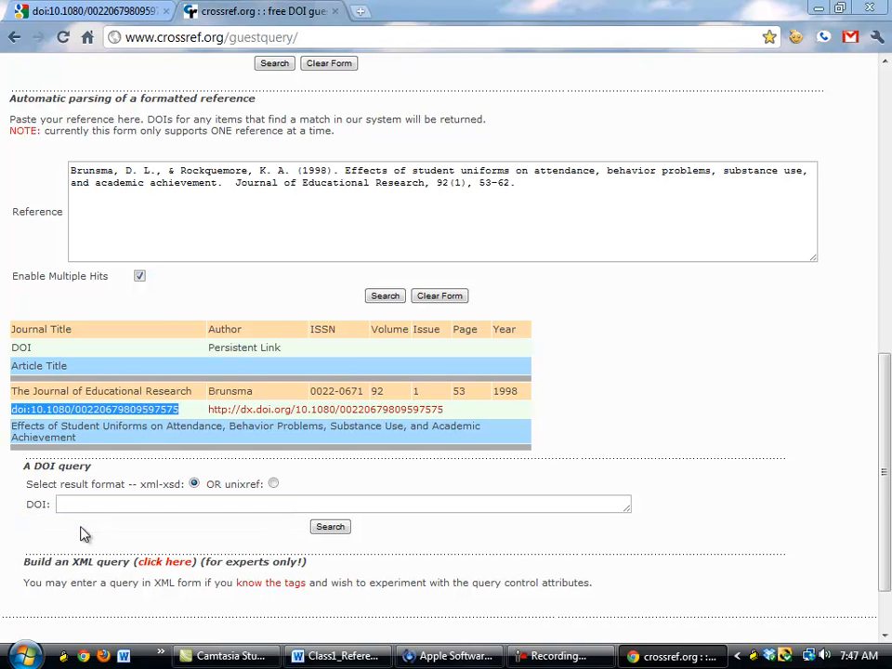
# Step: Switch to Word and replace the DOI in reference #1 with the copied one, pasted as unformatted text
pyautogui.click(313, 656)
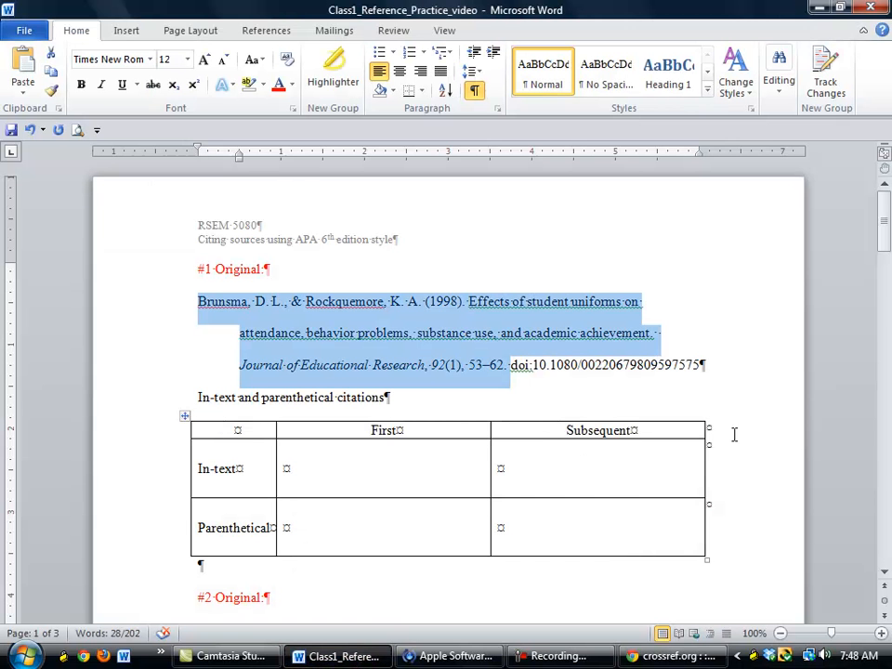
pyautogui.moveTo(700, 366); pyautogui.dragTo(517, 358)
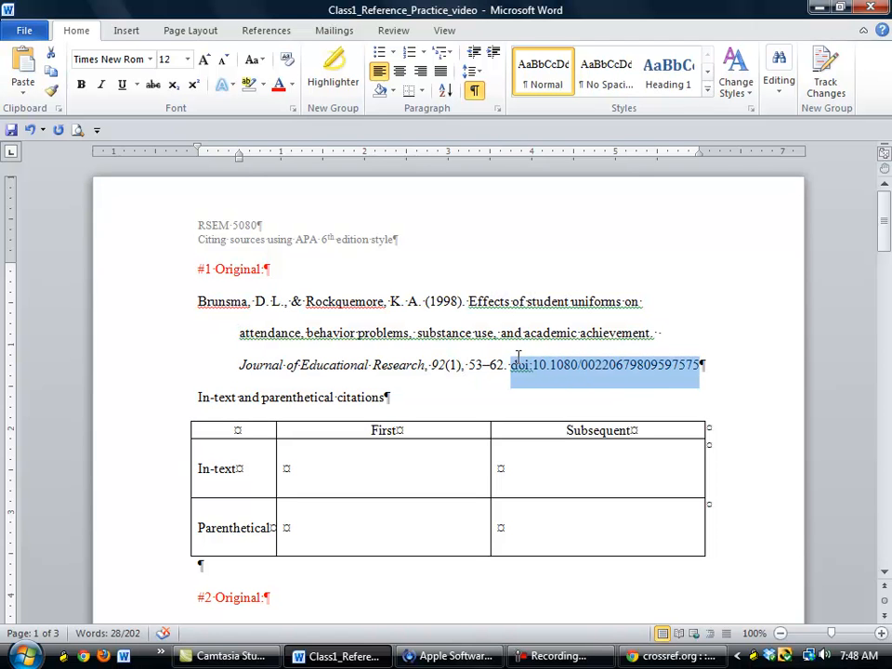
pyautogui.hotkey('ctrl', 'alt', 'v')
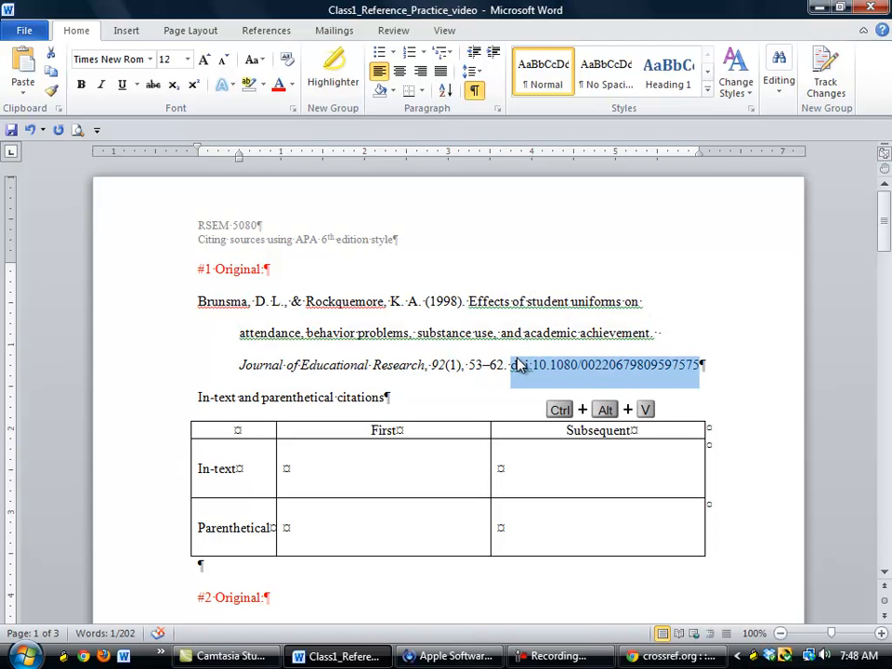
pyautogui.press('Up')
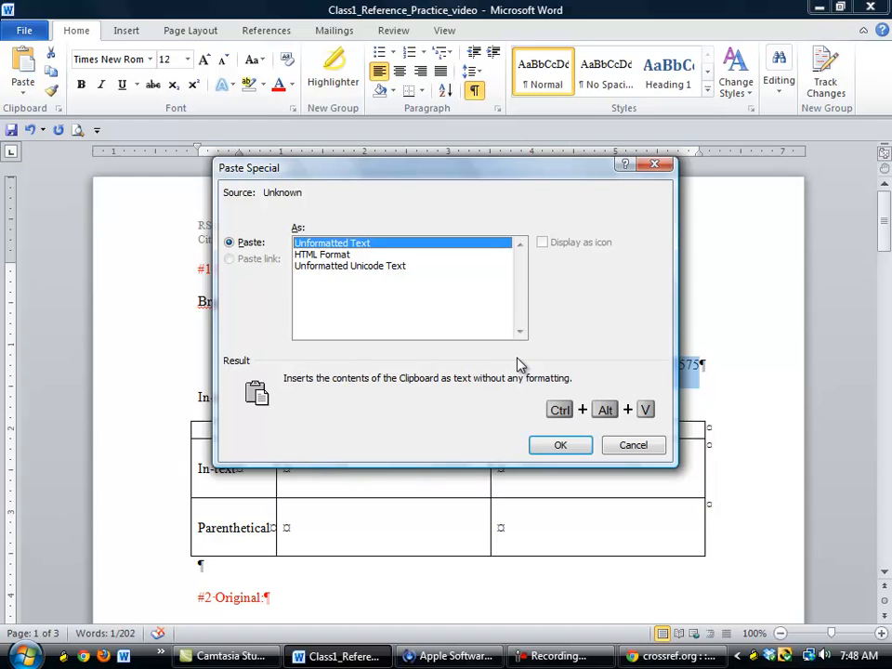
pyautogui.press('Return')
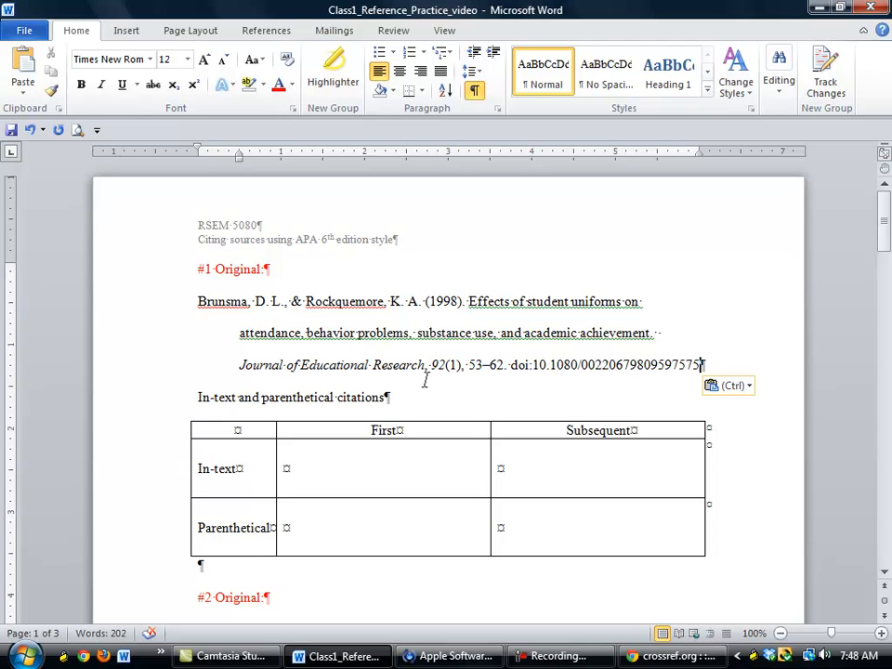
# Step: Select the journal title in reference #1, switch to Chrome, and open the Journals search of library.auraria.edu in a new tab
pyautogui.moveTo(426, 362); pyautogui.dragTo(252, 361)
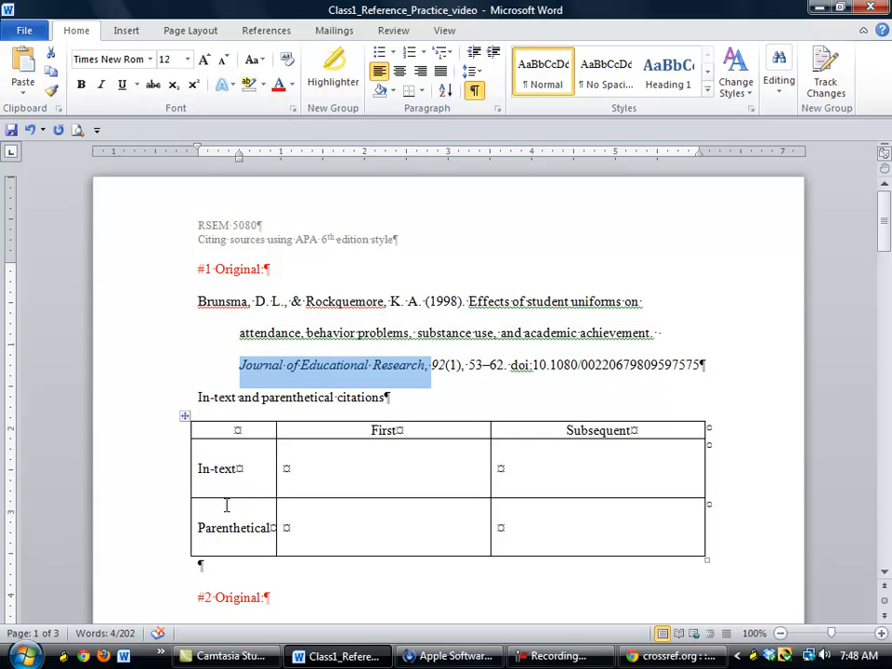
pyautogui.click(674, 656)
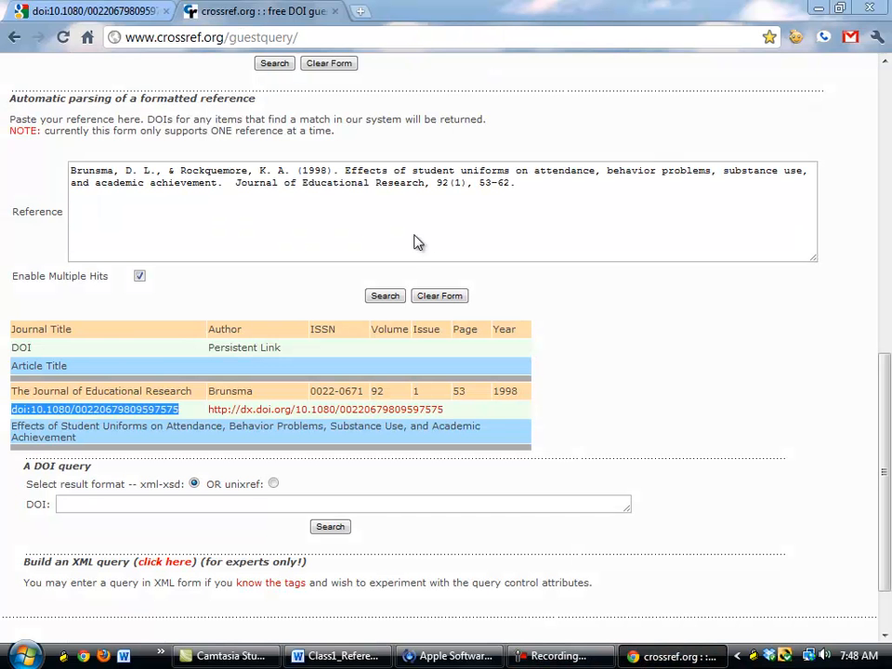
pyautogui.click(360, 11)
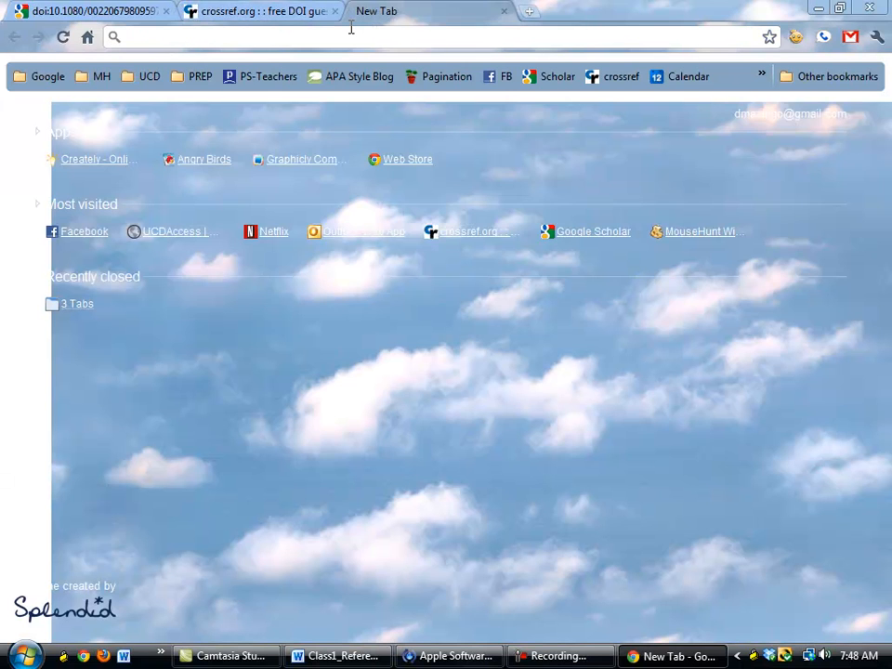
pyautogui.write('library.auraria.edu')
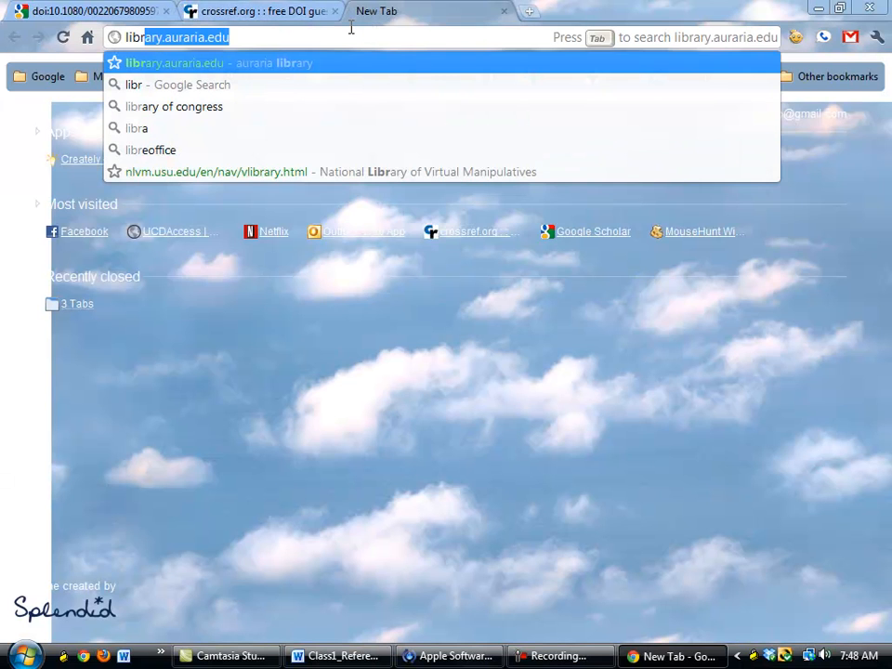
pyautogui.press('Return')
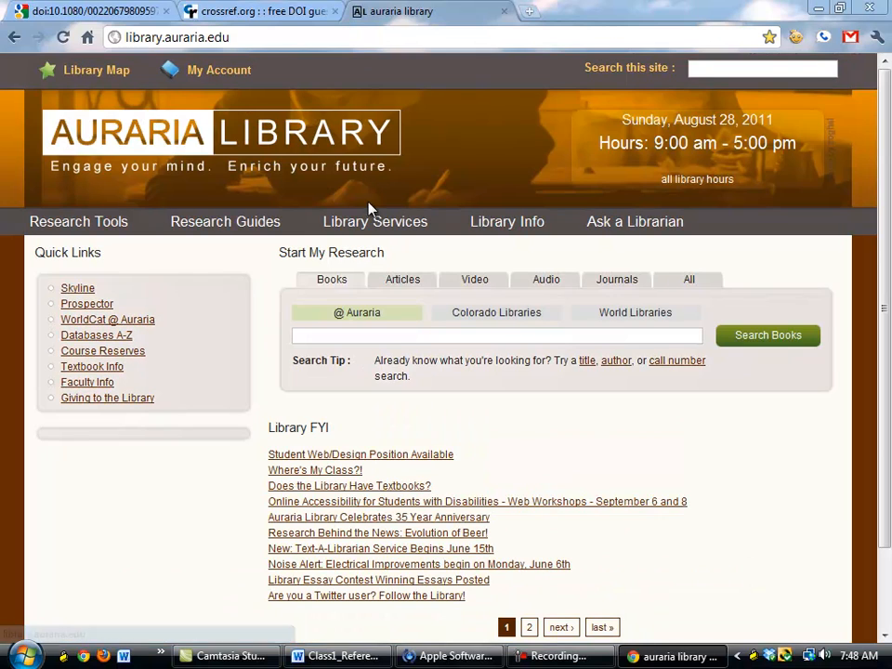
pyautogui.click(623, 282)
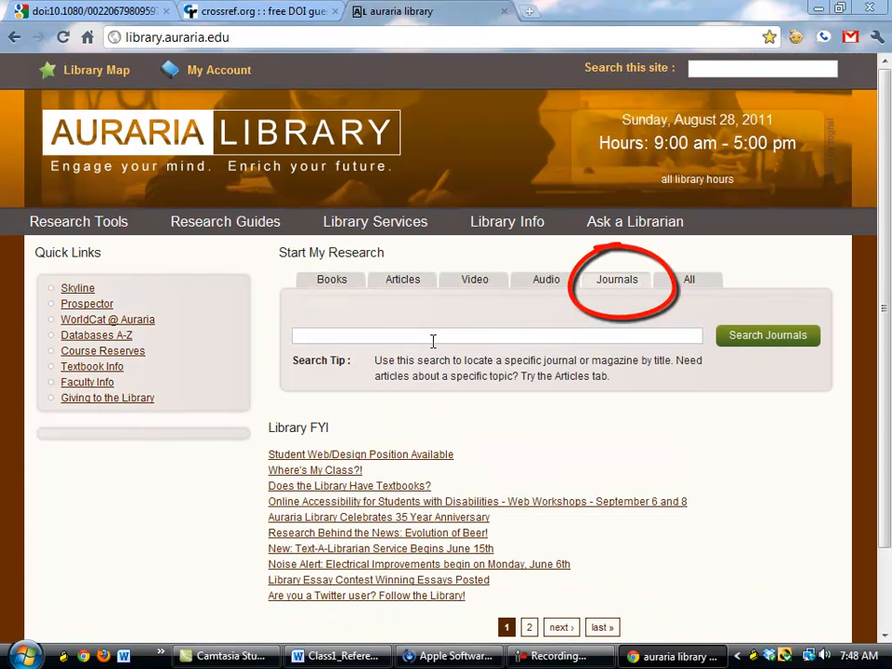
# Step: Enter the copied journal title, Journal of Educational Research, as the search term for the library's Journals search
pyautogui.click(433, 340)
pyautogui.hotkey('ctrl', 'v')
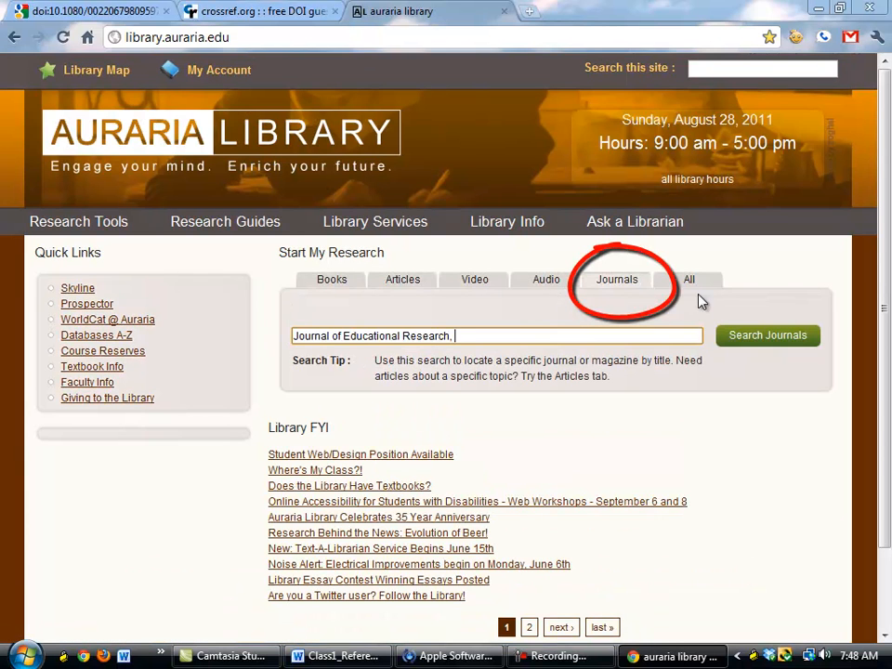
pyautogui.hotkey('ctrl', 'shift', 'i')
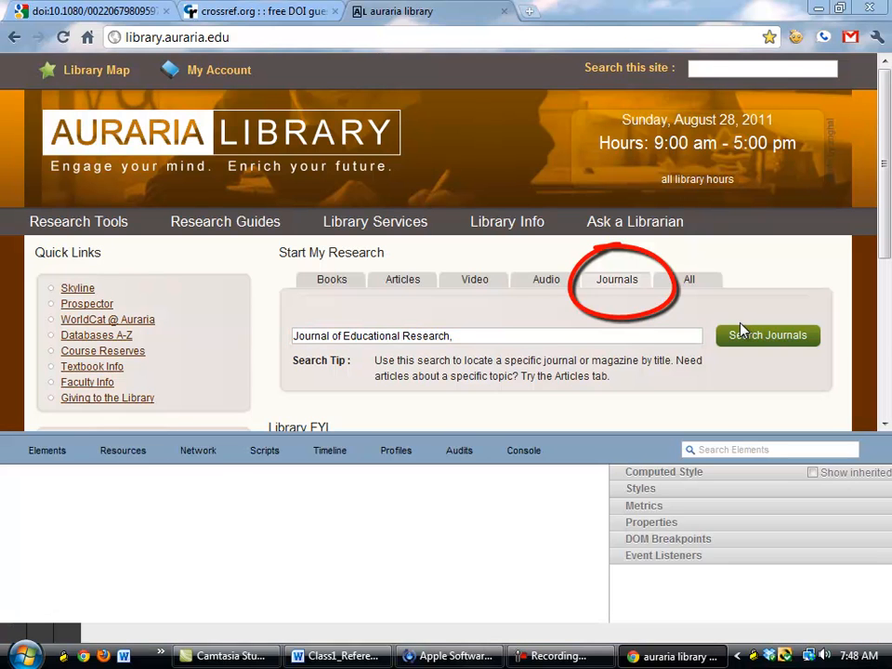
pyautogui.press('F11')
pyautogui.press('Escape')
pyautogui.press('Escape')
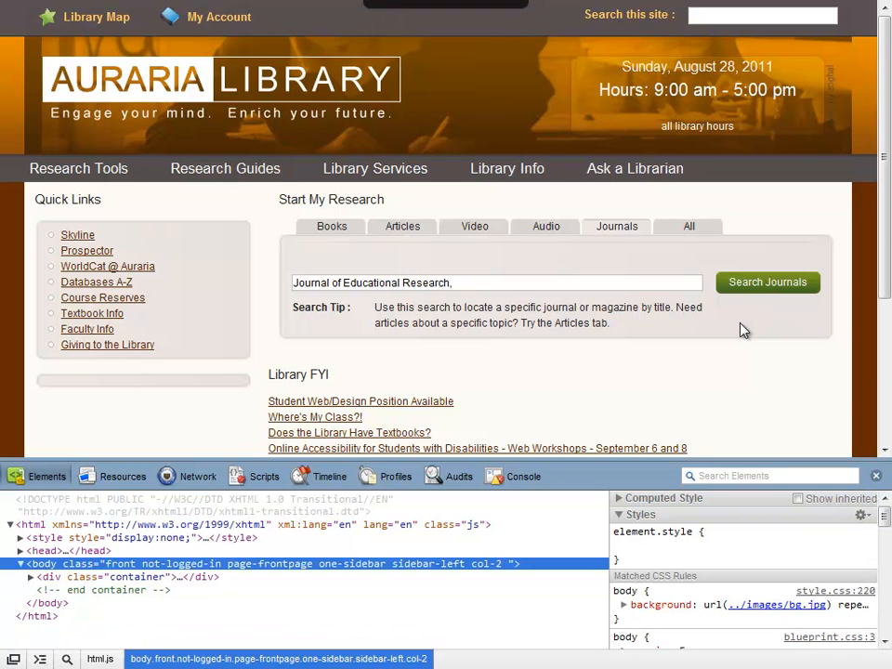
pyautogui.click(875, 476)
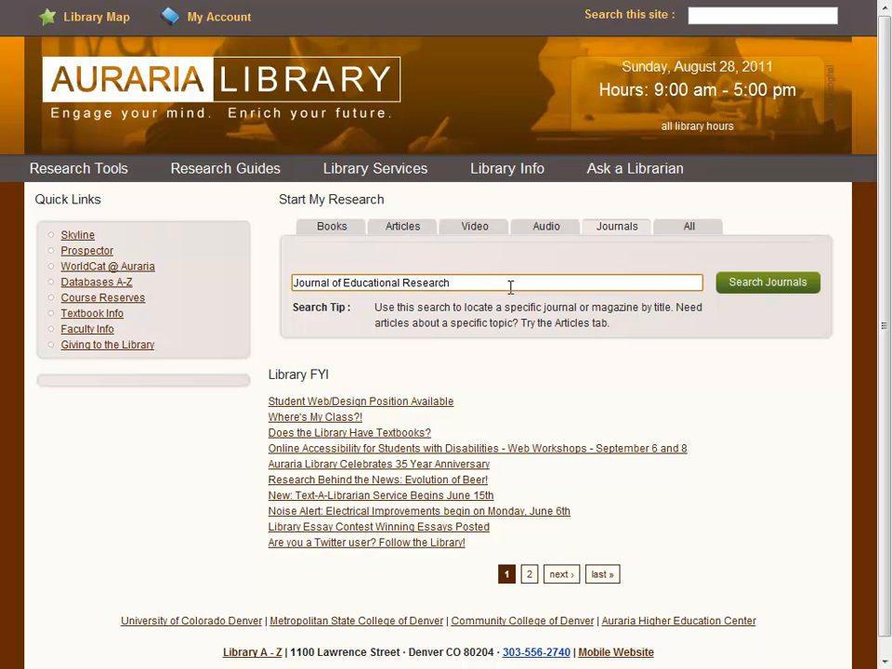
# Step: Search the library's journals for Journal of Educational Research and open the full-text links of the online version
pyautogui.press('Return')
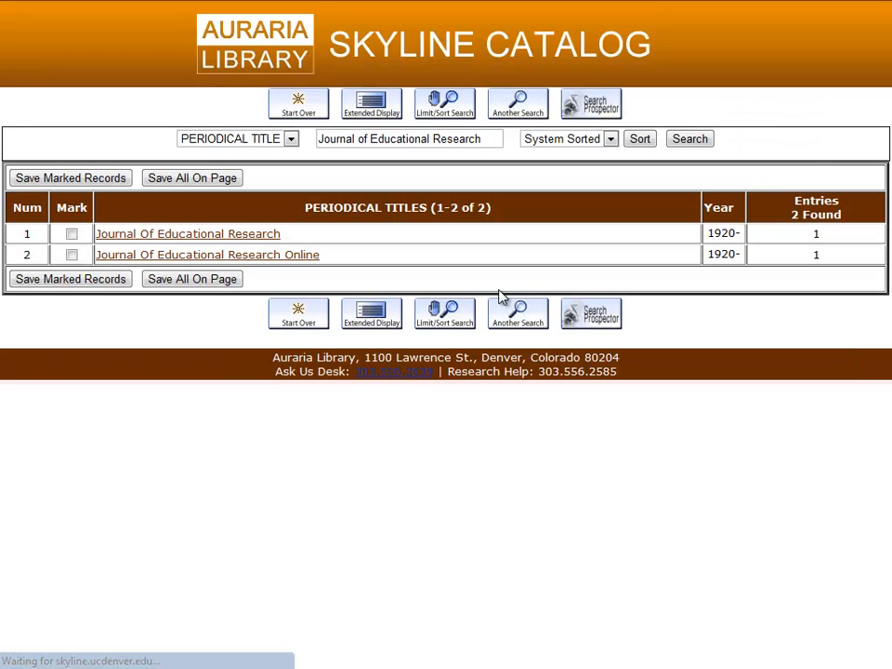
pyautogui.click(302, 256)
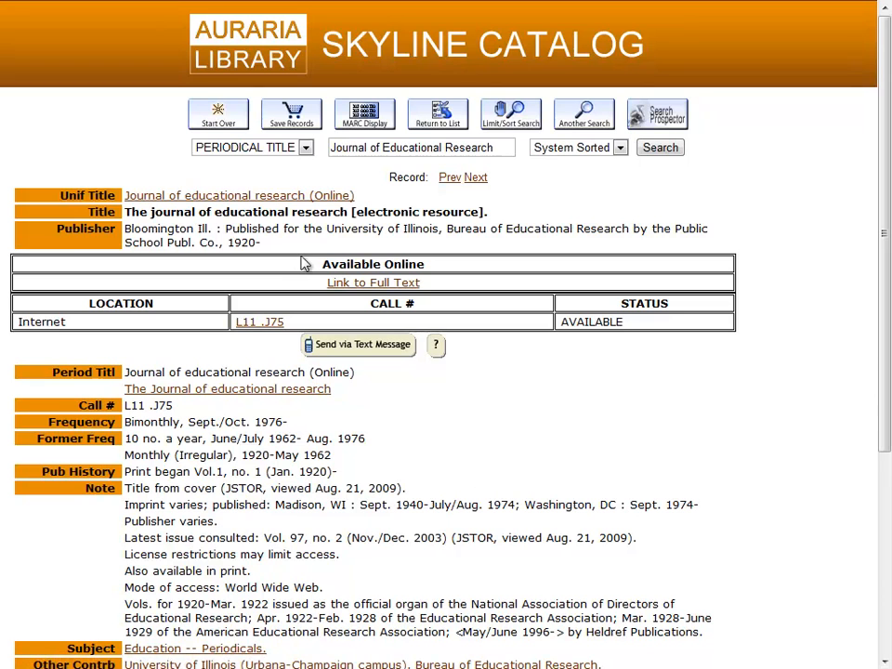
pyautogui.click(344, 287)
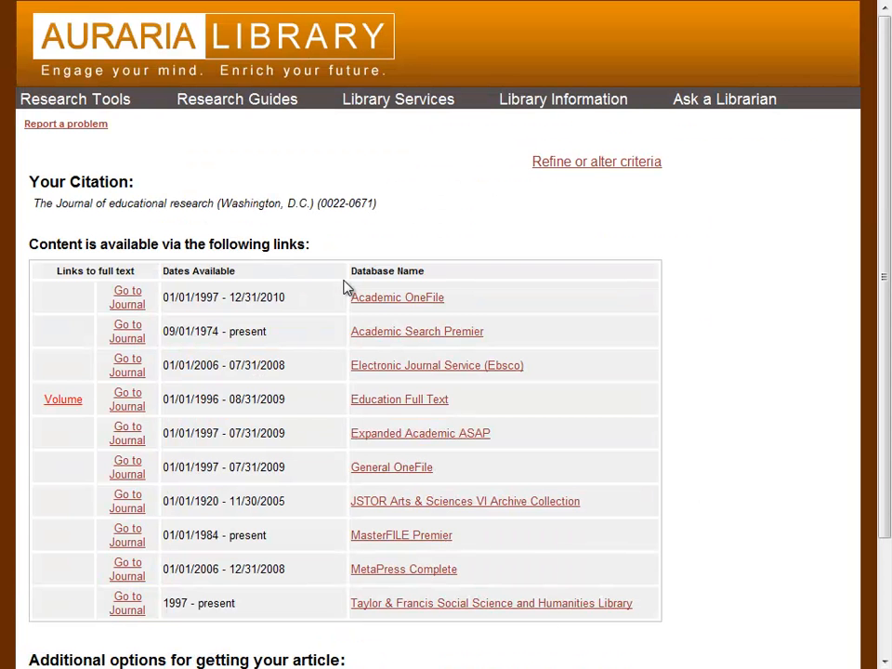
# Step: Open the journal in Academic OneFile, view the May 1, 2011, Vol.104, Issue 3 articles, and check the first article's page number
pyautogui.click(136, 304)
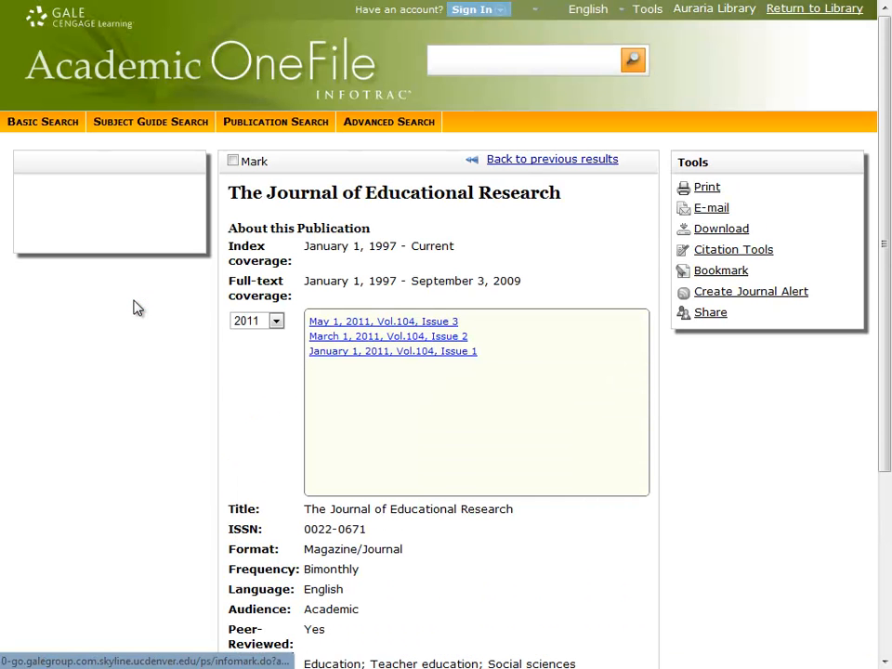
pyautogui.click(376, 322)
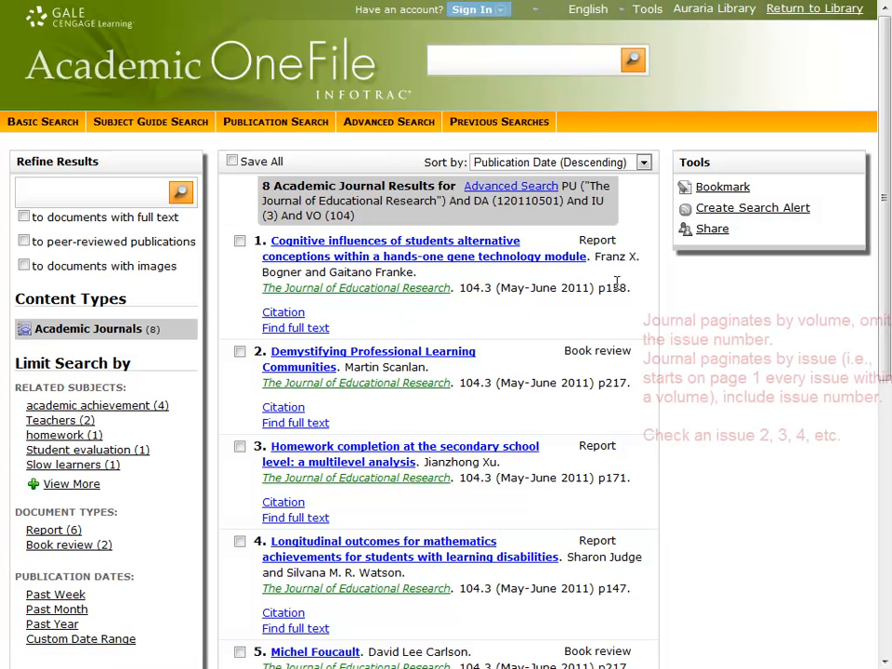
pyautogui.moveTo(605, 288); pyautogui.dragTo(638, 283)
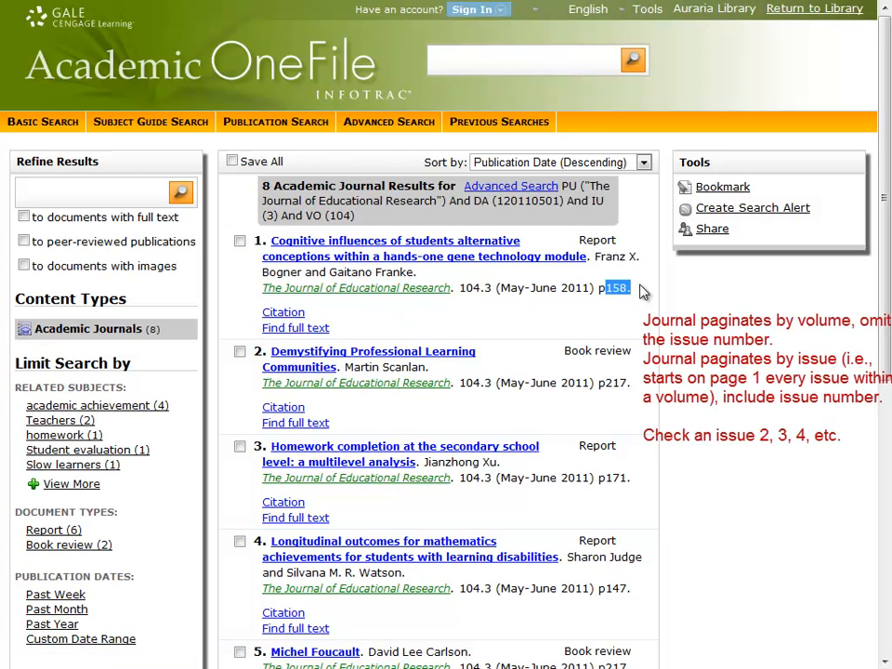
# Step: Switch to Word and delete the issue number in parentheses after volume 92 in reference #1
pyautogui.hotkey('alt', 'Tab')
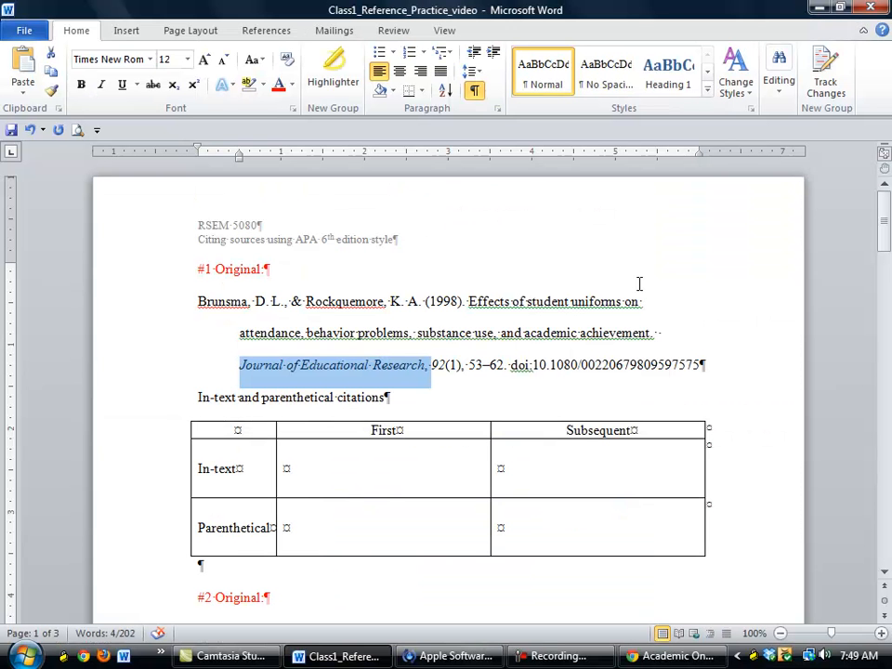
pyautogui.click(463, 365)
pyautogui.write(',')
pyautogui.press('BackSpace')
pyautogui.press('BackSpace')
pyautogui.press('BackSpace')
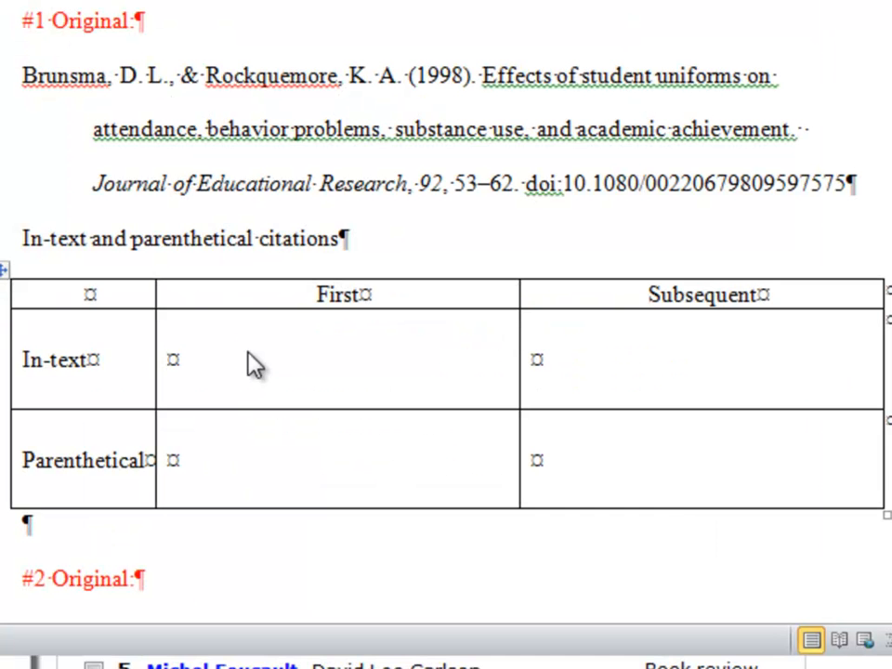
# Step: Fill in the first in-text citation for reference #1 with both authors' surnames joined by "and", followed by (1998)
pyautogui.click(330, 465)
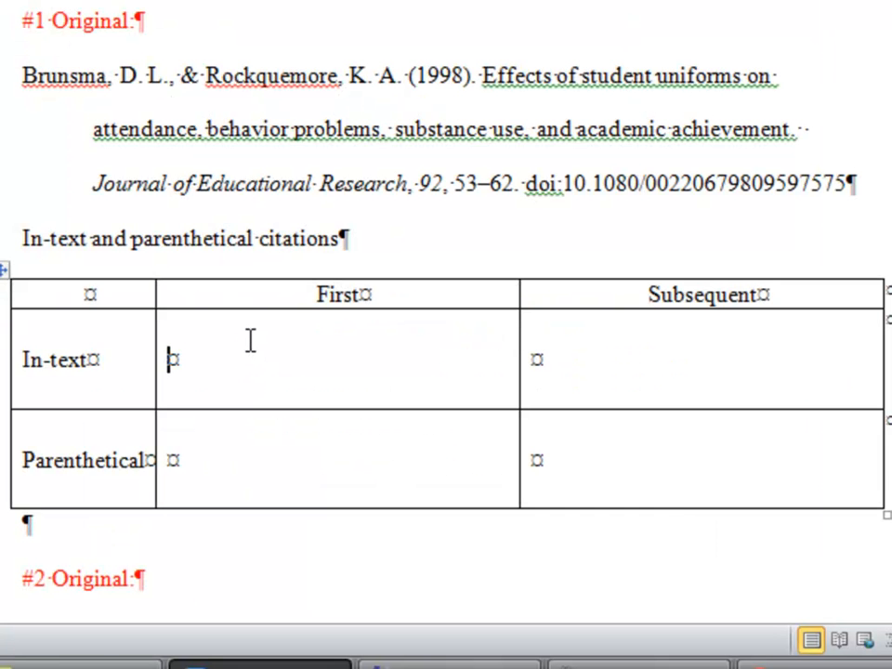
pyautogui.write('Brun')
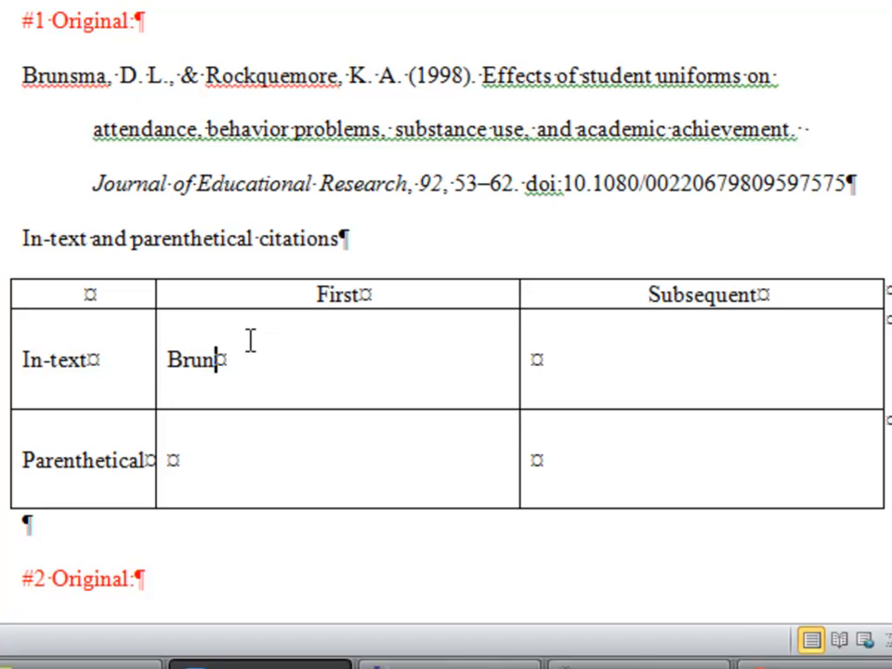
pyautogui.write('sma a')
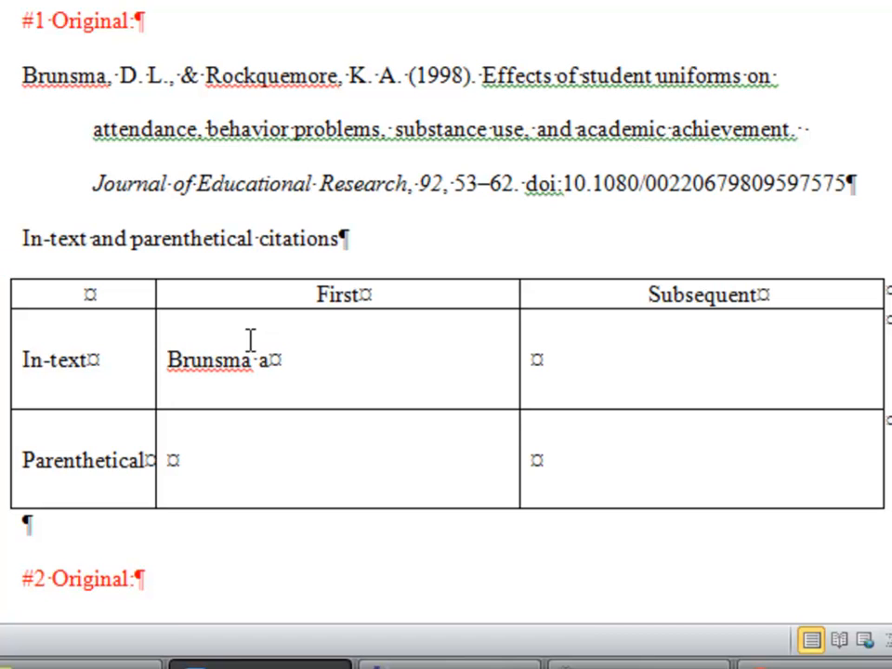
pyautogui.write('nd Rockqu')
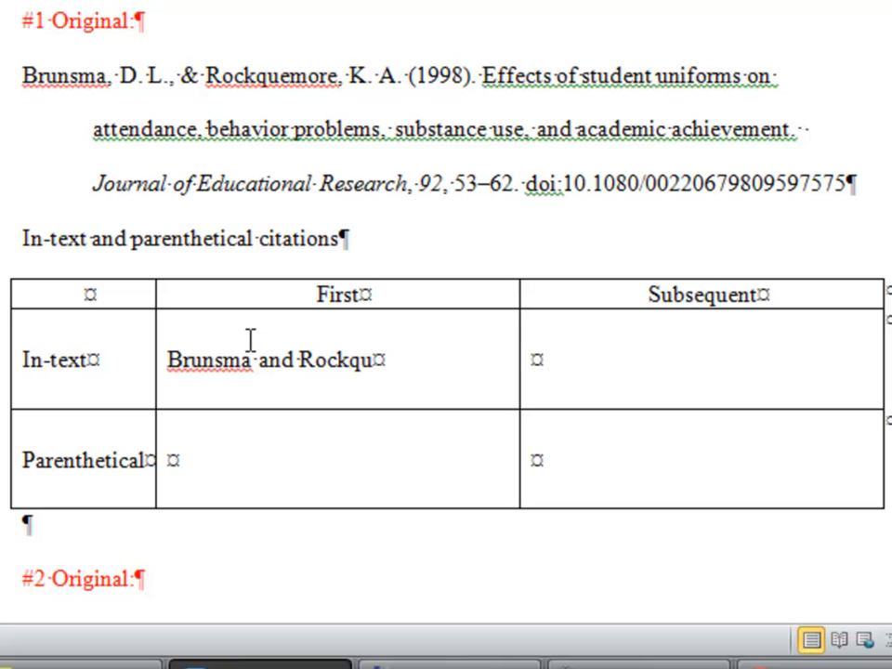
pyautogui.write('emore (1998)')
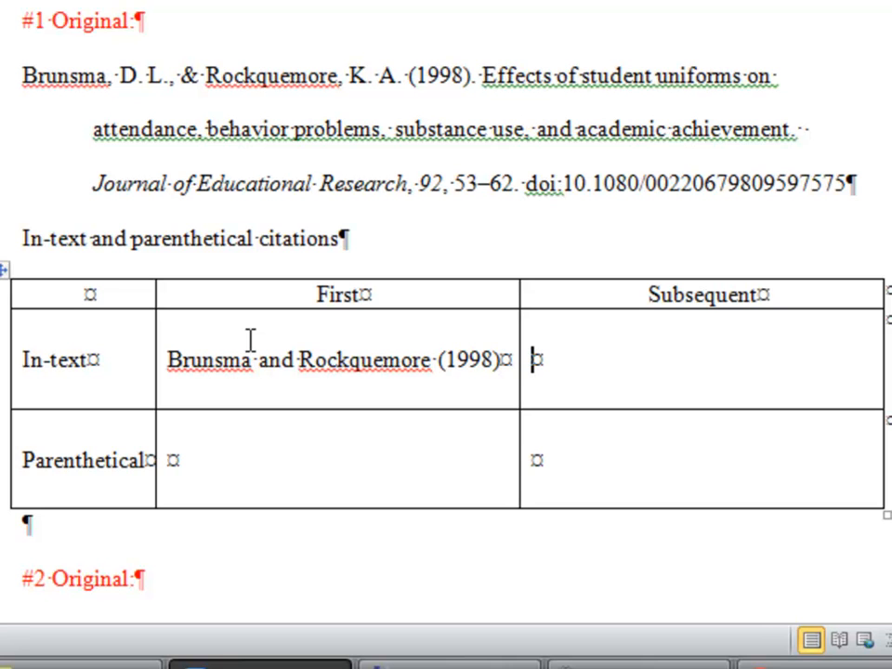
# Step: Enter "(Same)" as the subsequent in-text citation for reference #1
pyautogui.write('same')
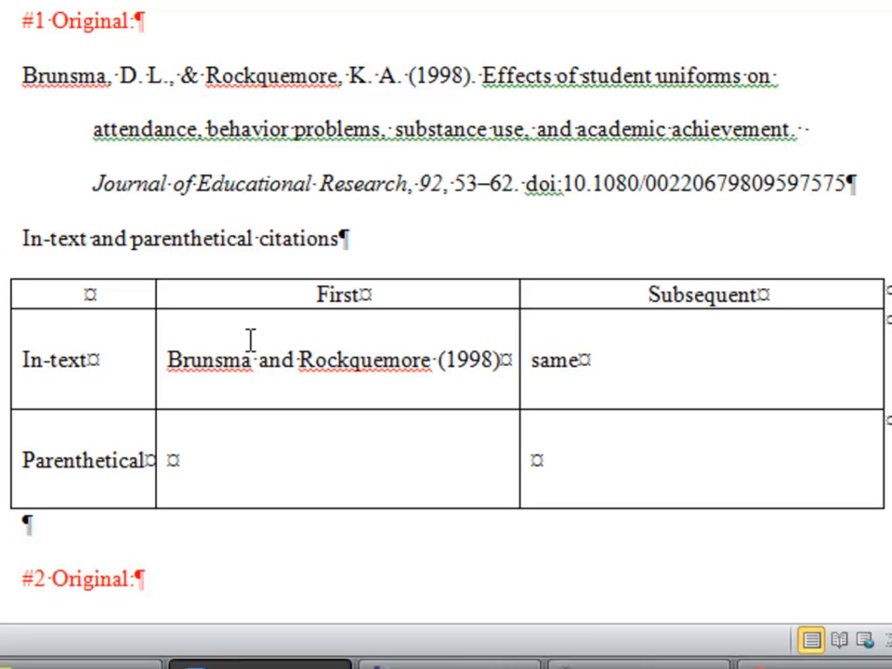
pyautogui.write(')')
pyautogui.press('Left')
pyautogui.press('Left')
pyautogui.press('Left')
pyautogui.press('Left')
pyautogui.press('Left')
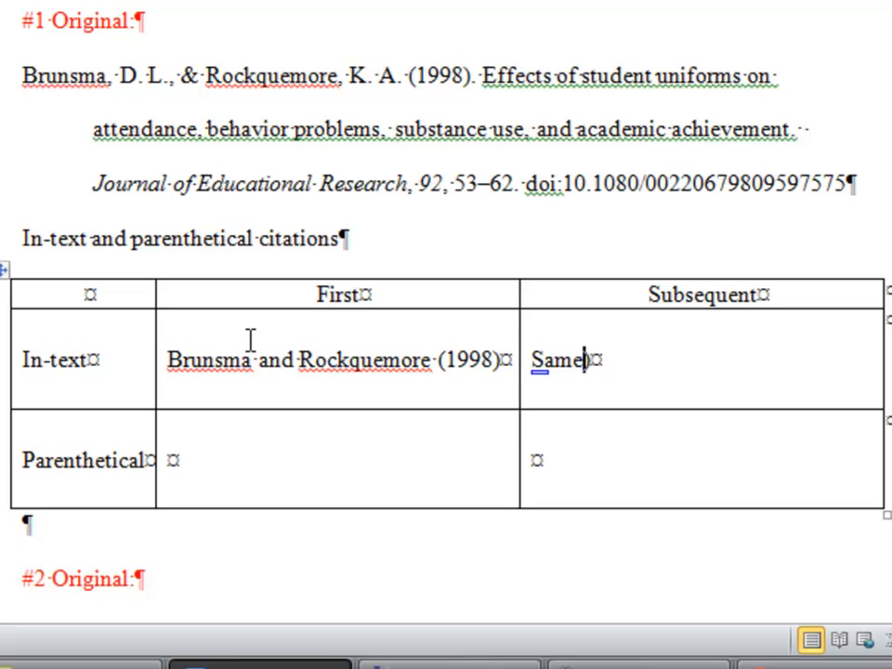
pyautogui.write('(')
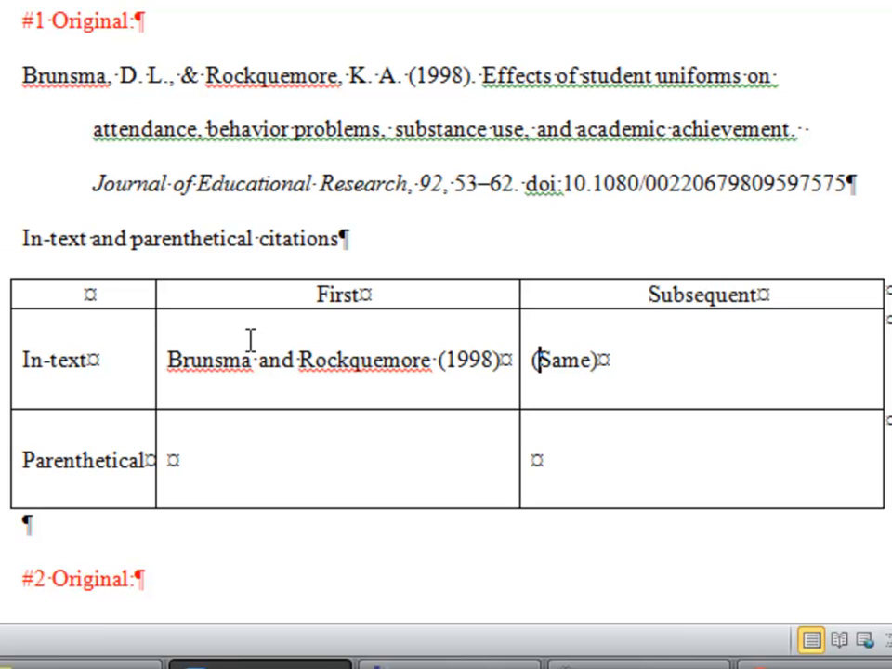
# Step: Fill in the first parenthetical citation for reference #1 with both surnames joined by "&", a comma and 1998, all inside parentheses
pyautogui.press('Tab')
pyautogui.press('Tab')
pyautogui.write('(Brunsma')
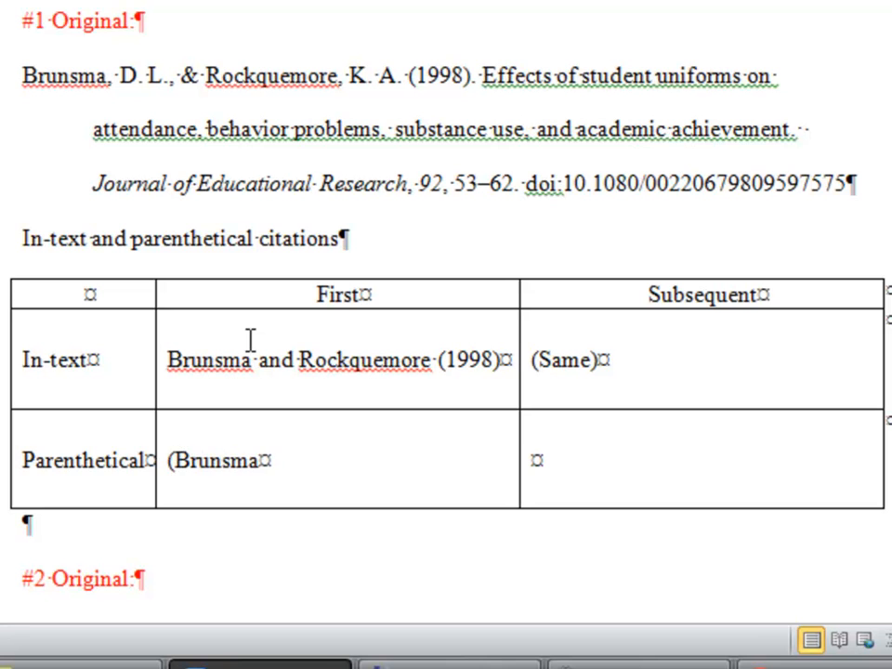
pyautogui.write(' & ')
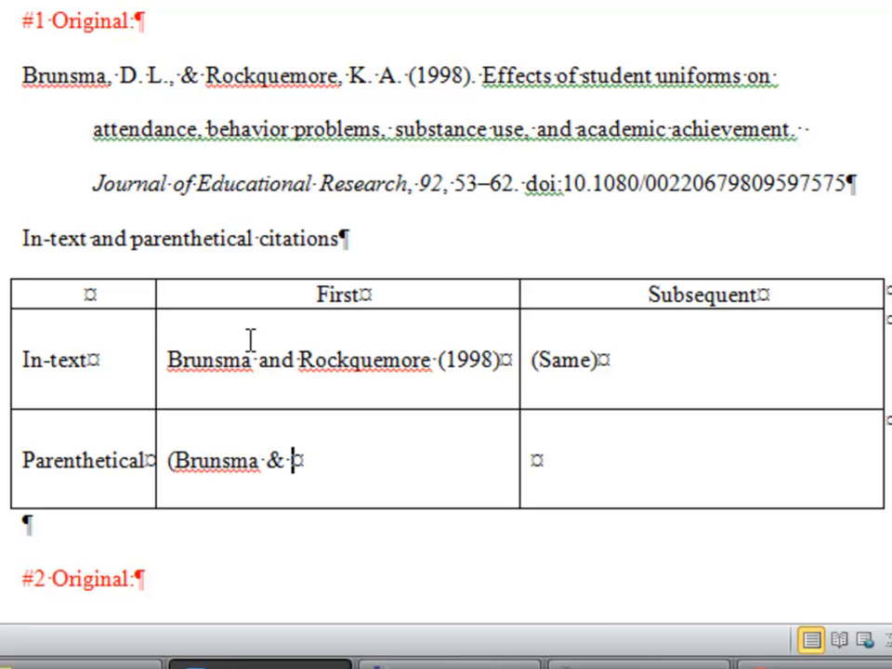
pyautogui.write('Roc')
pyautogui.write('ue')
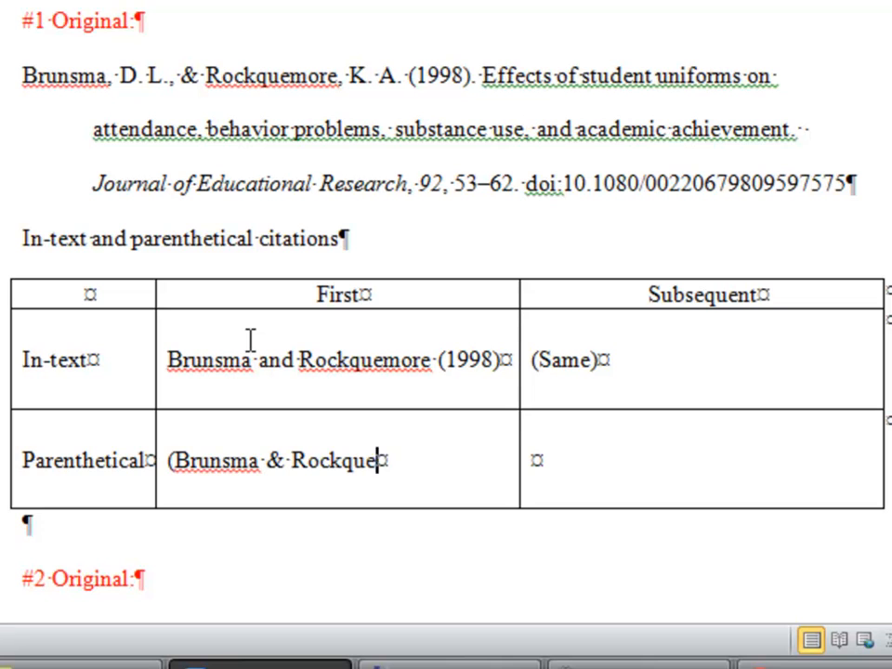
pyautogui.write('more, 199')
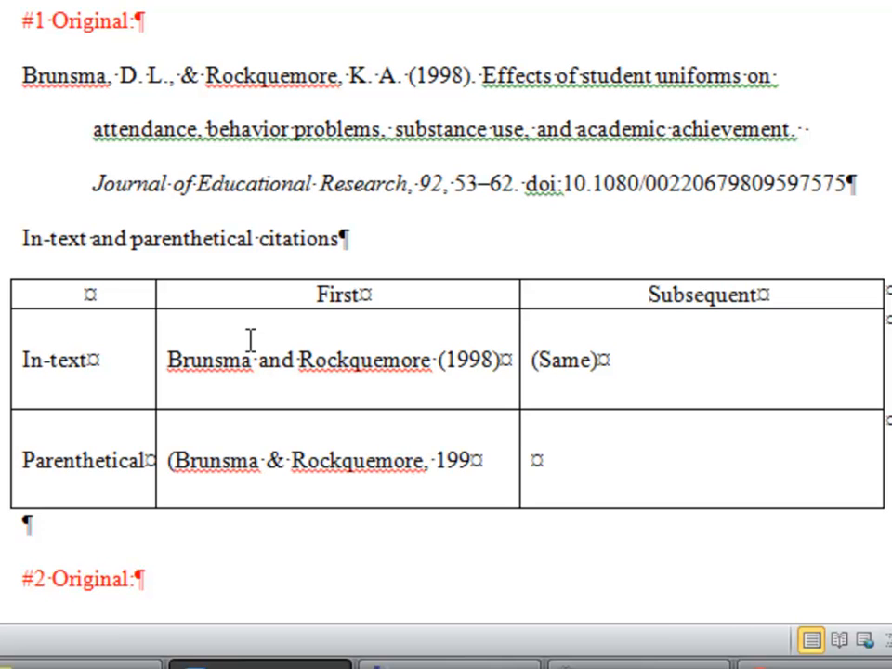
pyautogui.write('8)')
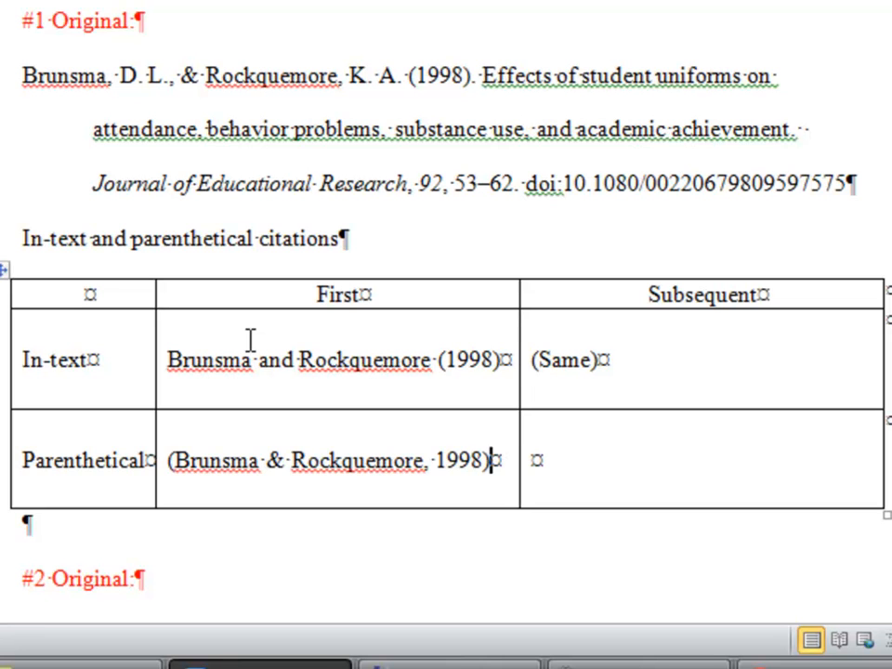
# Step: Duplicate the first parenthetical citation on a new line within the same table cell
pyautogui.press('Return')
pyautogui.press('Up')
pyautogui.hotkey('shift', 'Down')
pyautogui.hotkey('ctrl', 'c')
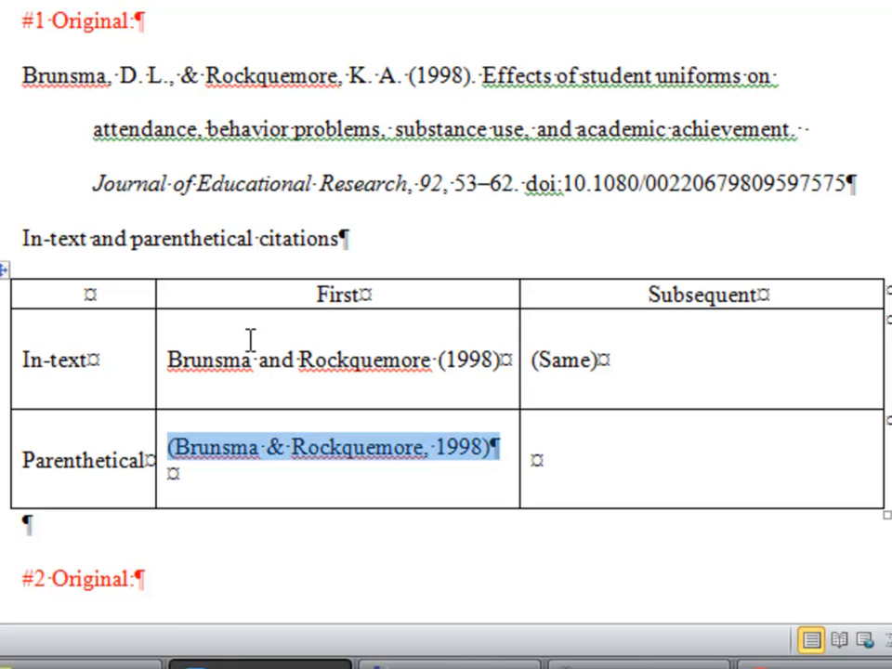
pyautogui.press('Right')
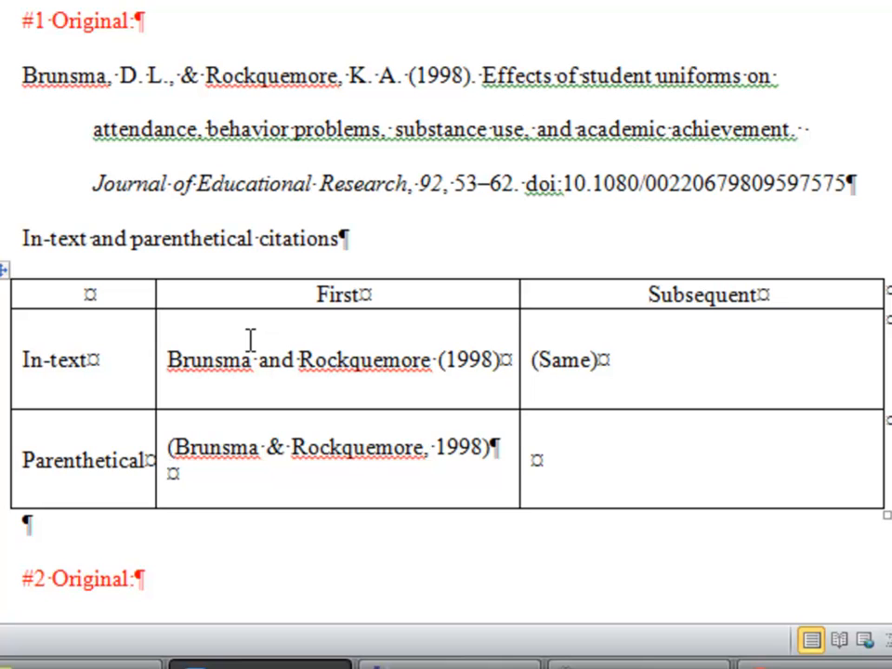
pyautogui.hotkey('ctrl', 'v')
# Step: Add ", p. 54" after the year in the duplicated citation and a period after its closing parenthesis
pyautogui.press('Left')
pyautogui.press('Left')
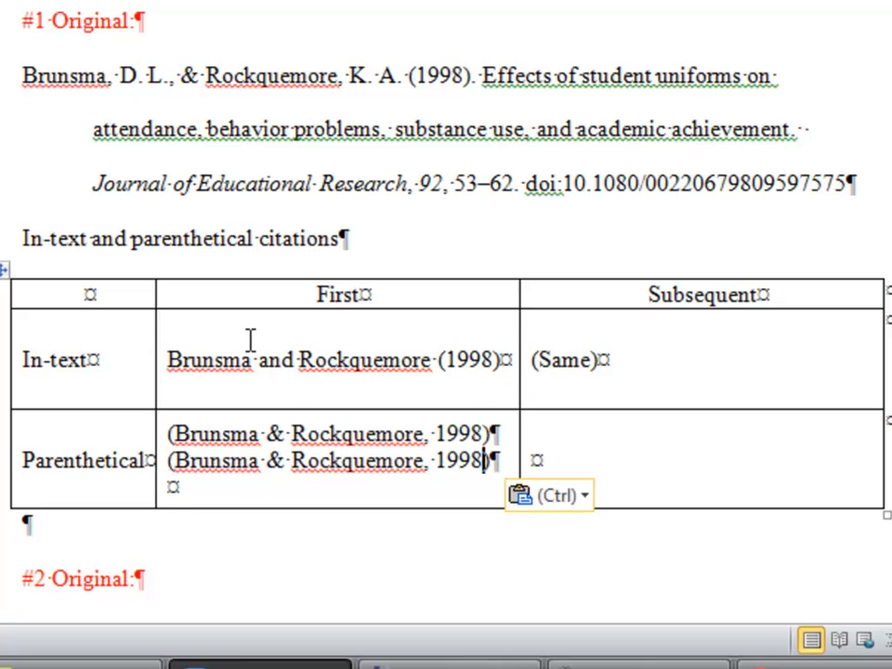
pyautogui.write(', p.')
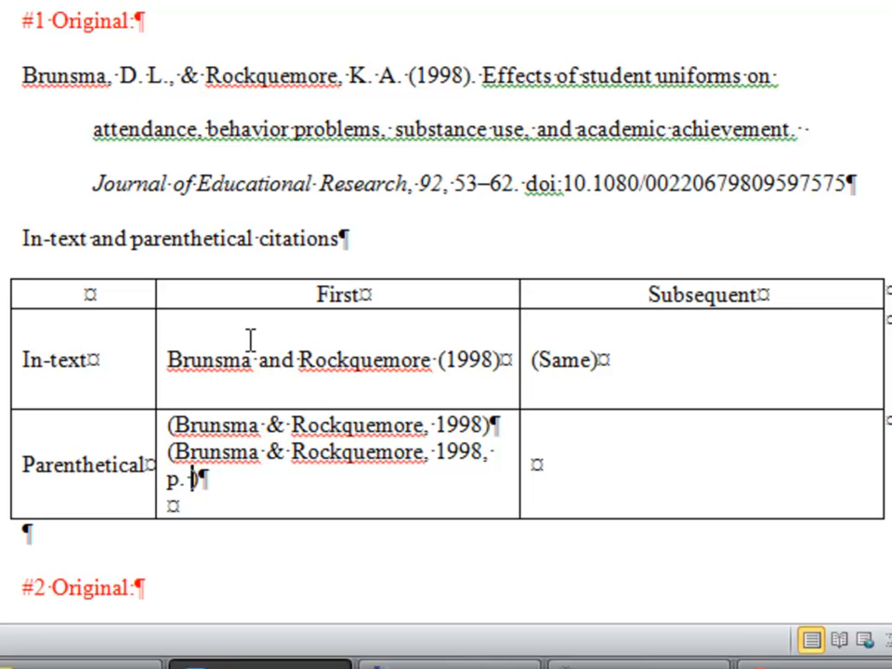
pyautogui.write(' 54')
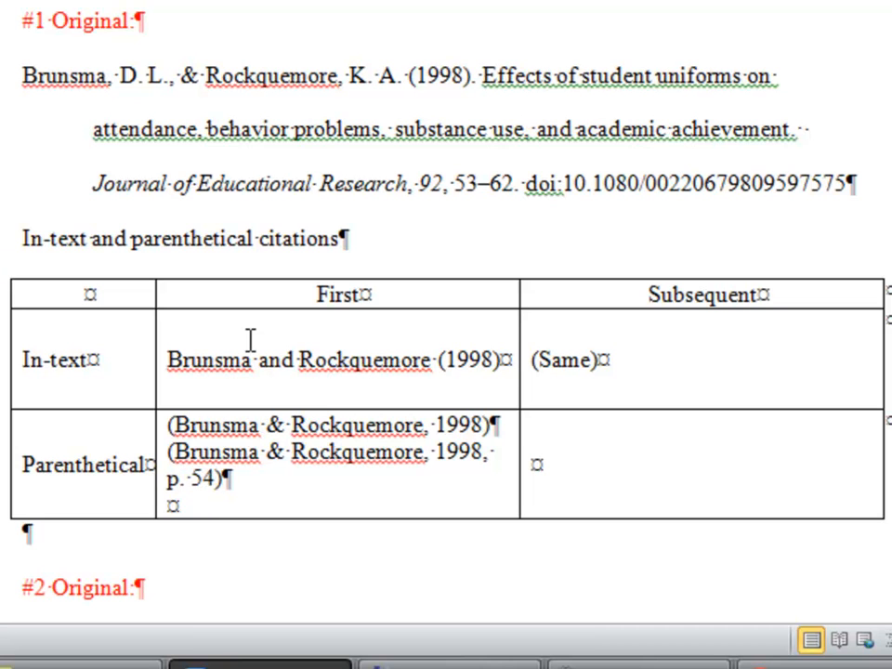
pyautogui.press('End')
pyautogui.write('.')
# Step: Enter "(same)" as the subsequent parenthetical citation for reference #1
pyautogui.press('Tab')
pyautogui.write('(sa')
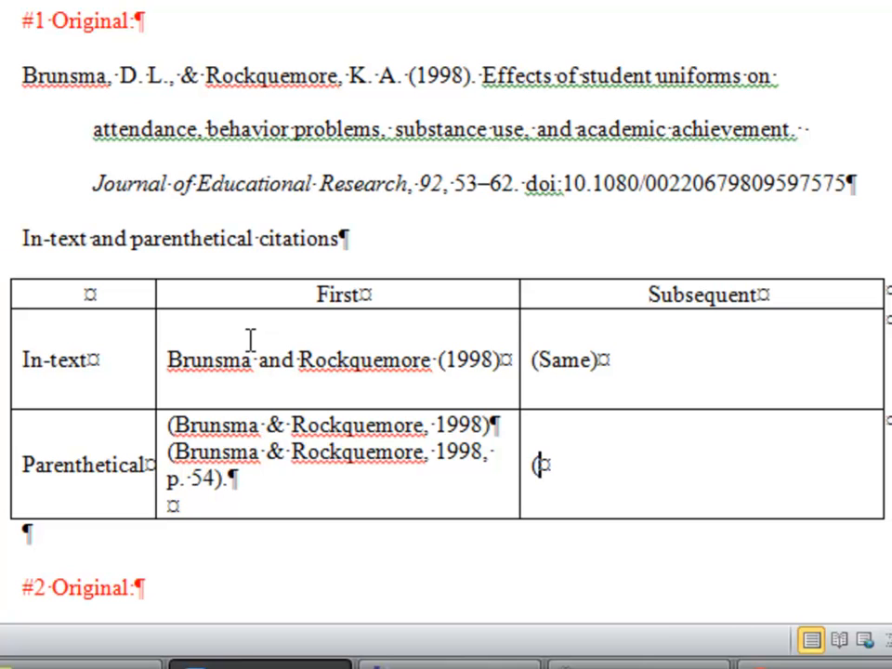
pyautogui.write('me)')
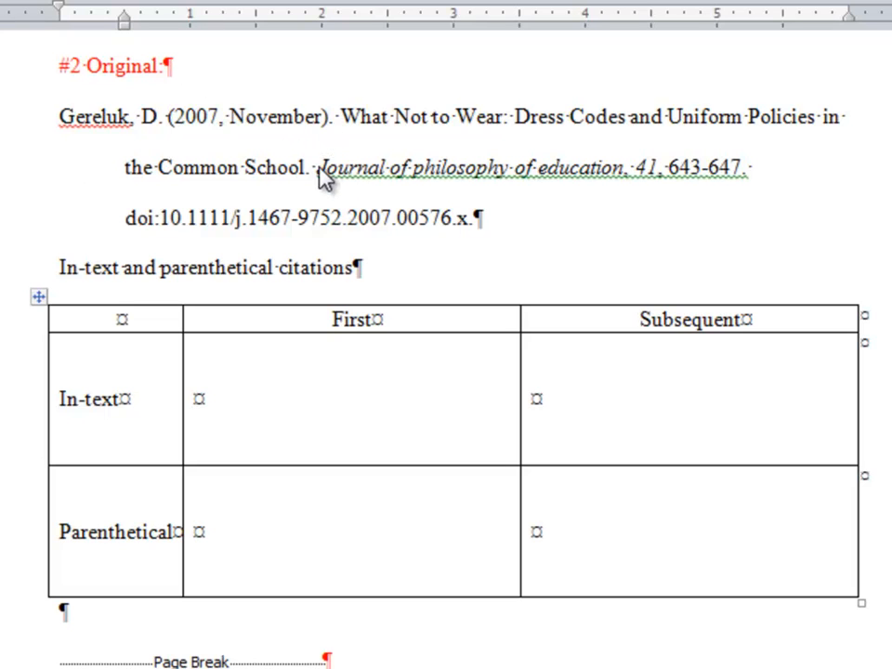
# Step: Copy the italic journal title "Journal of philosophy of education" from reference #2
pyautogui.moveTo(316, 167); pyautogui.dragTo(589, 185)
pyautogui.rightClick(589, 185)
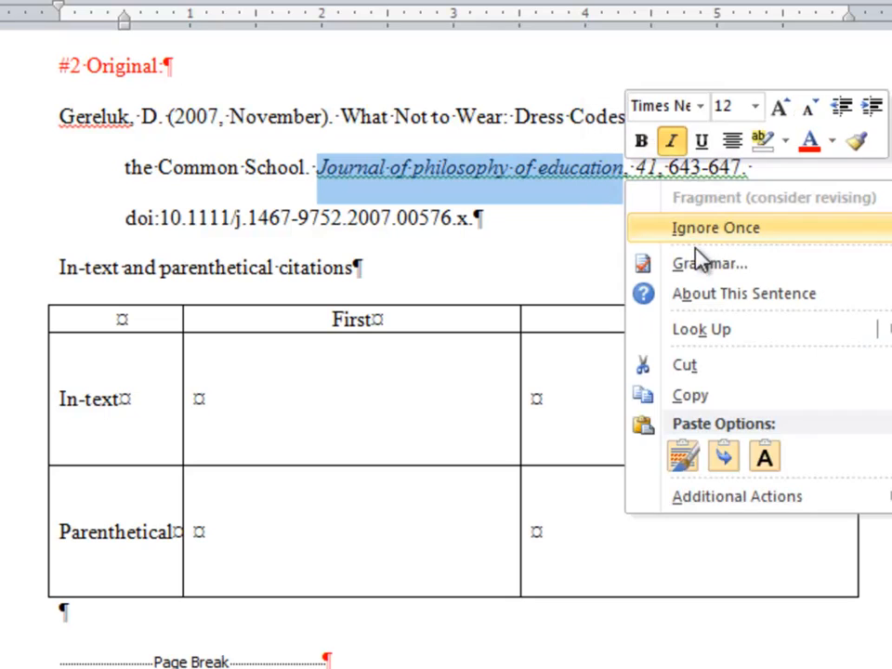
pyautogui.click(692, 397)
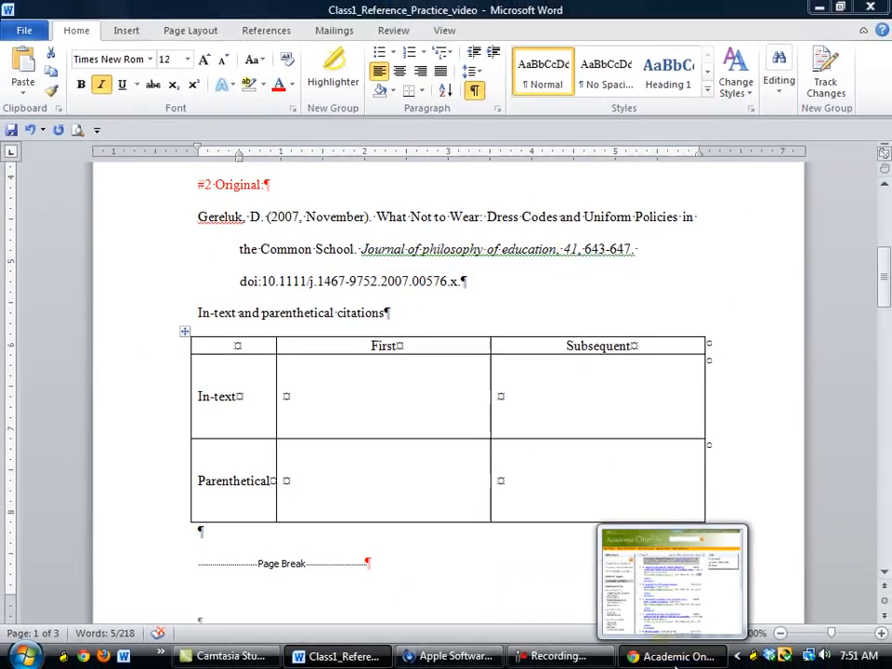
# Step: Switch to the browser, search the Auraria Library journals for "Journal of philosophy of education", and open the online edition's full-text link
pyautogui.click(675, 666)
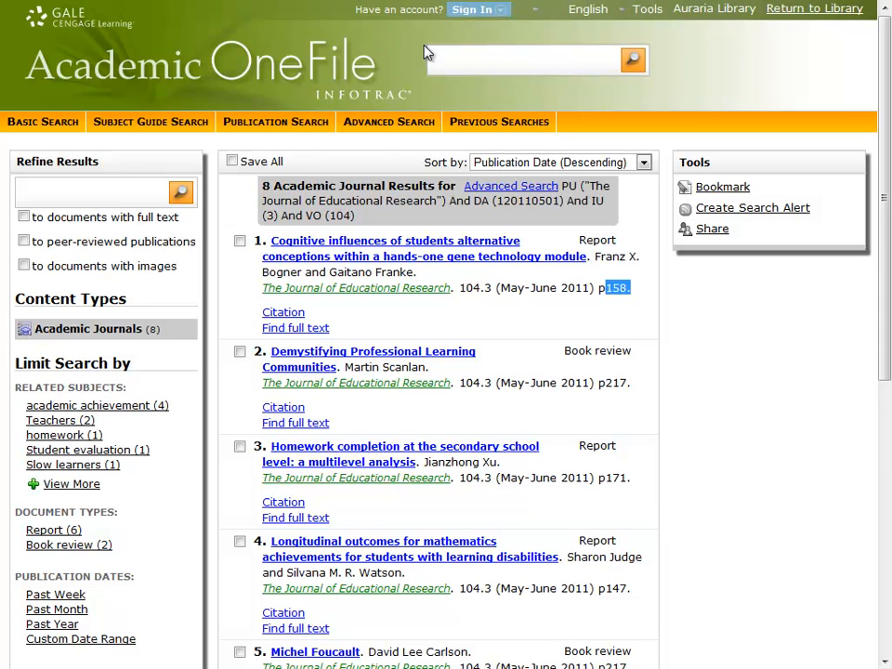
pyautogui.click(797, 9)
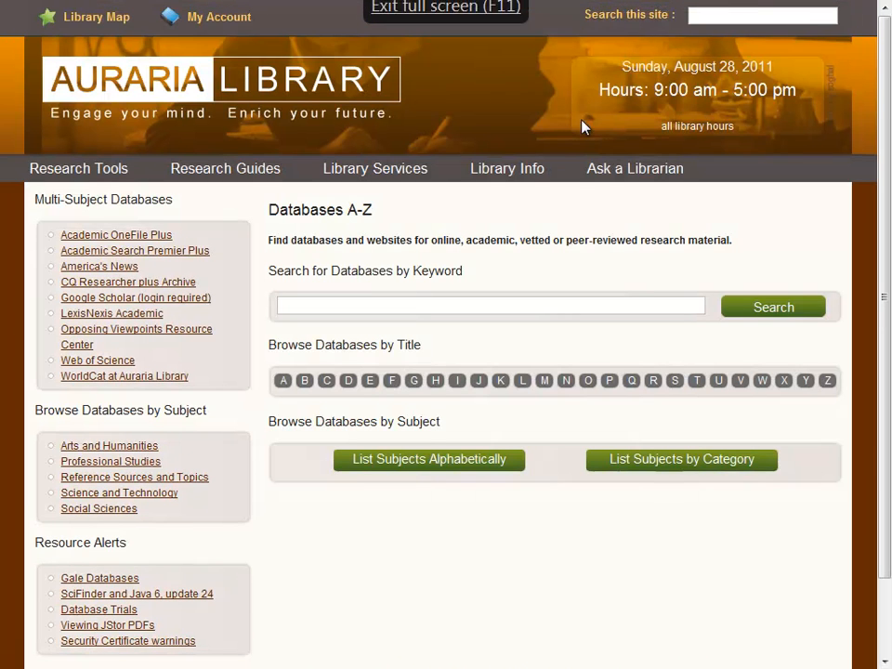
pyautogui.click(316, 140)
pyautogui.click(612, 228)
pyautogui.click(426, 282)
pyautogui.write('Journal of philosophy of education')
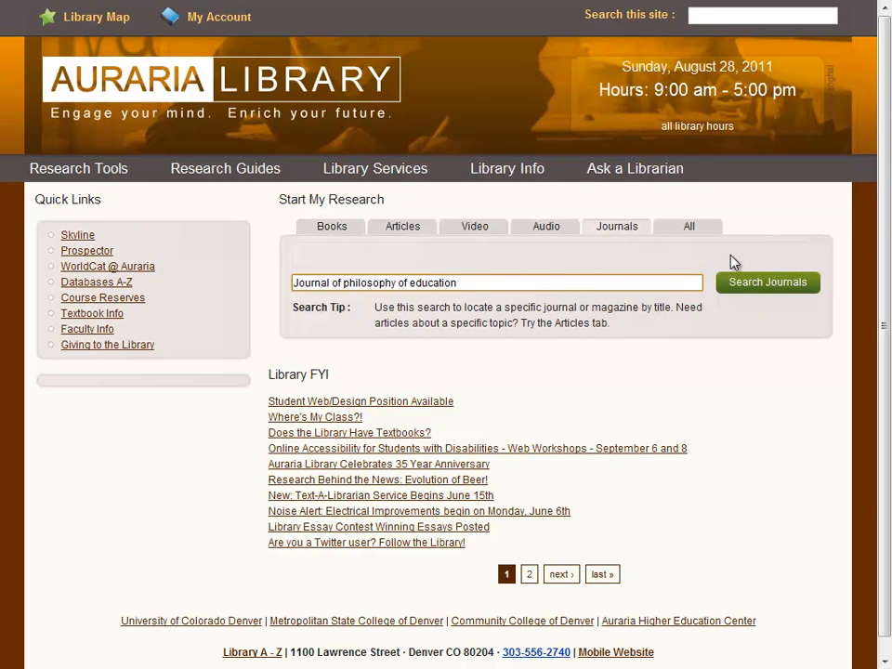
pyautogui.click(733, 288)
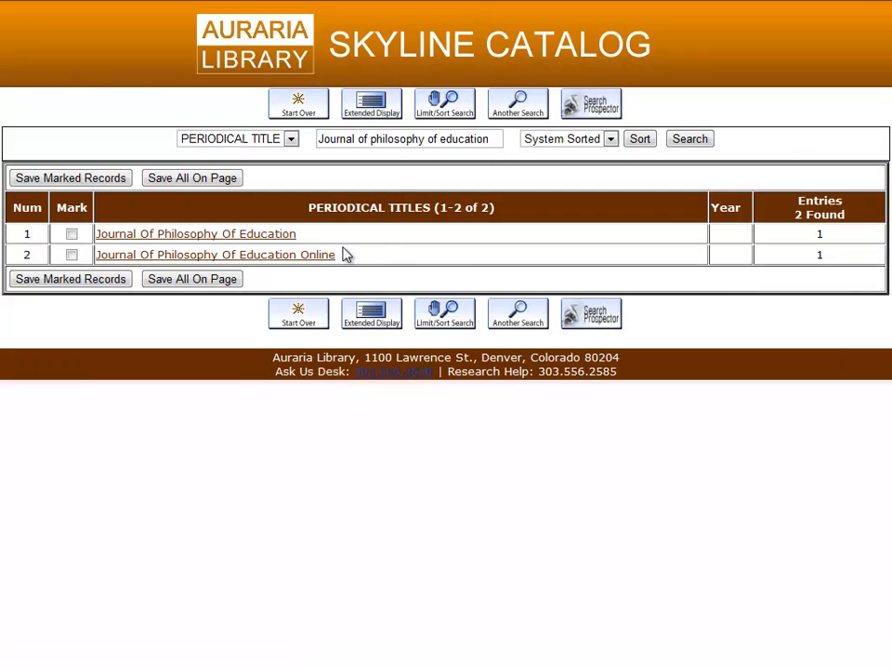
pyautogui.click(294, 257)
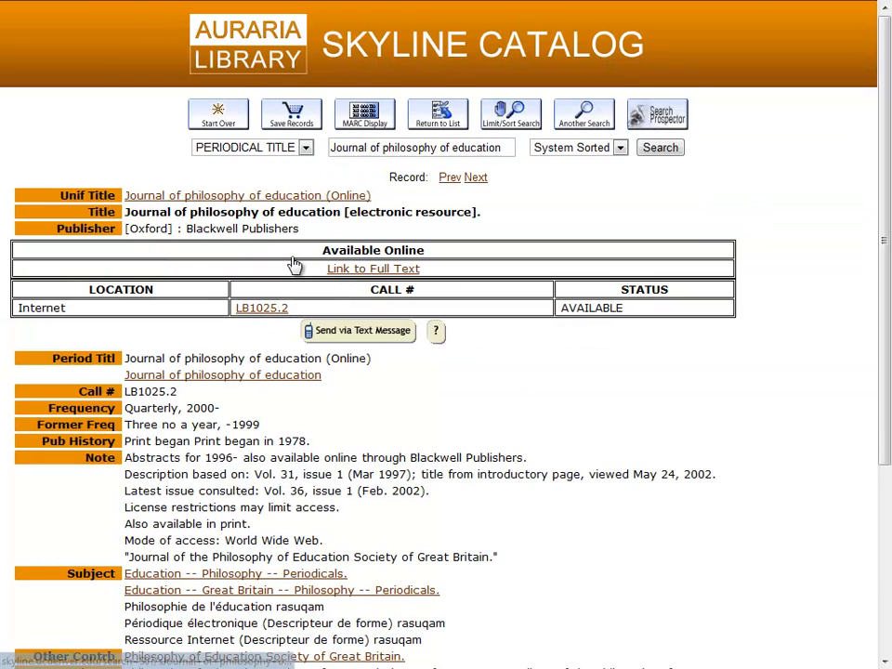
pyautogui.click(381, 275)
# Step: Check the volume and page range of reference #2 in Word, and open the journal's Academic Search Premier listing in the browser
pyautogui.hotkey('alt', 'Tab')
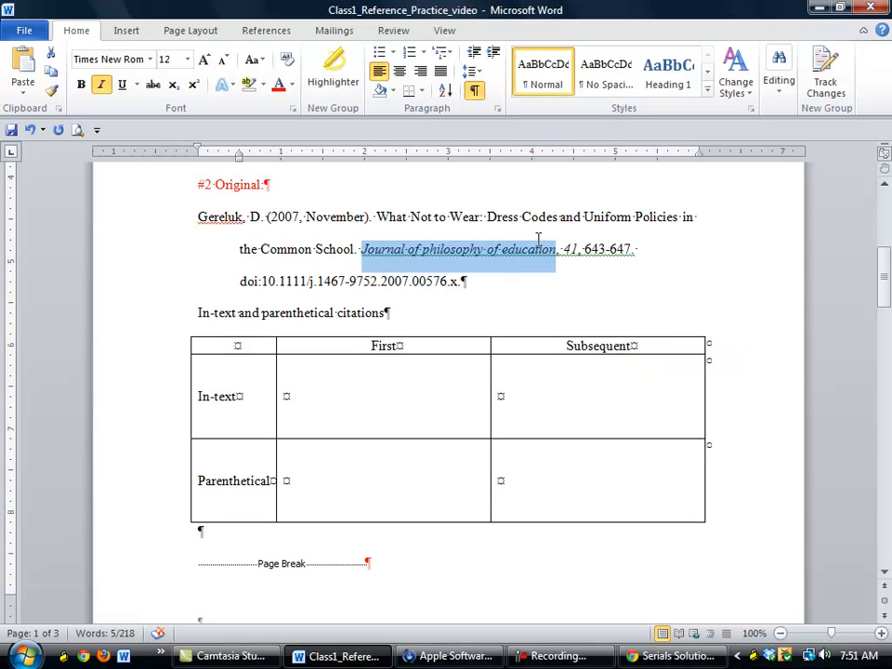
pyautogui.moveTo(564, 249); pyautogui.dragTo(631, 249)
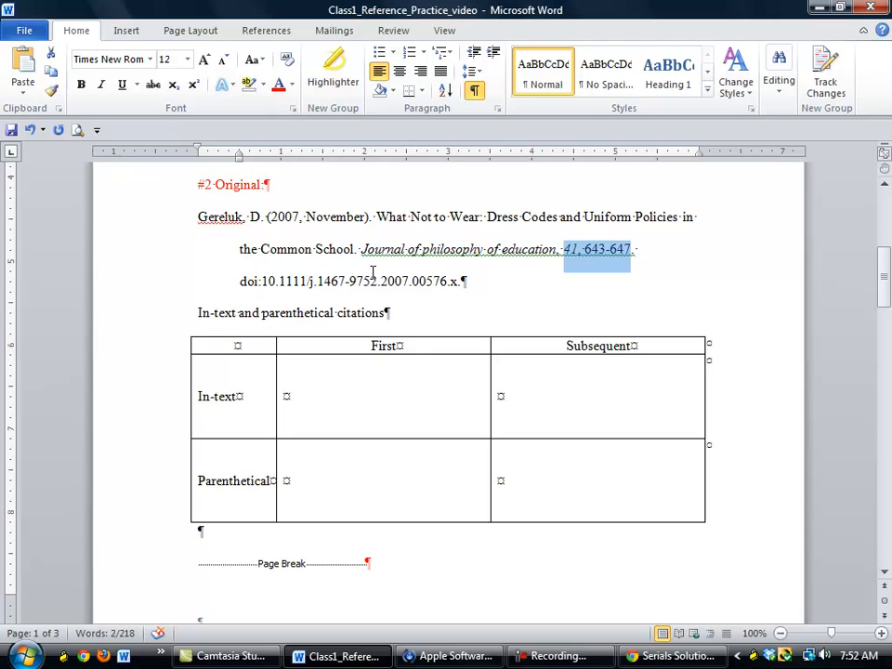
pyautogui.hotkey('alt', 'Tab')
pyautogui.click(127, 298)
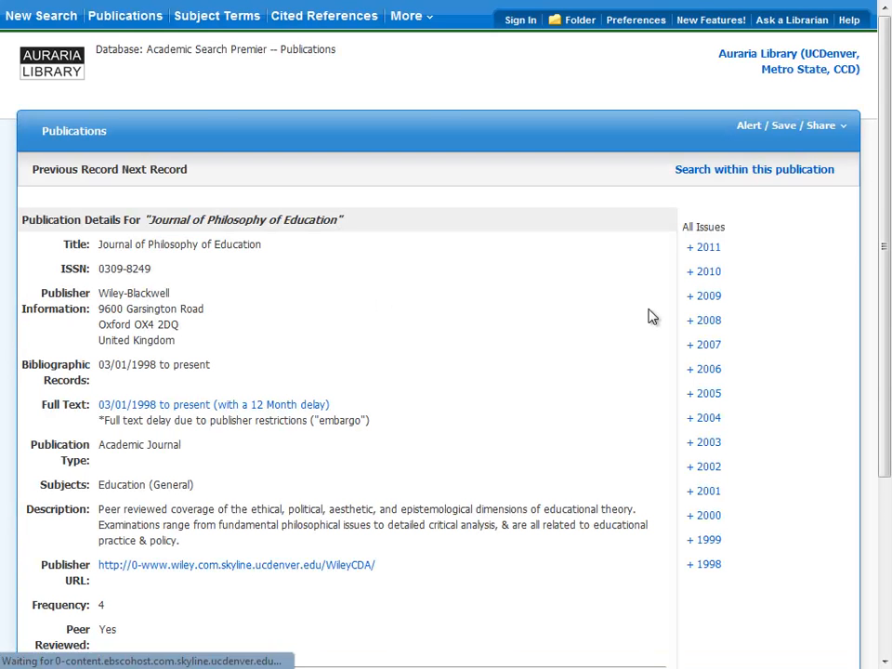
# Step: Open the November 2007 issue, Vol. 41 Issue 4, and locate the article "What Not To Wear" from reference #2
pyautogui.click(708, 345)
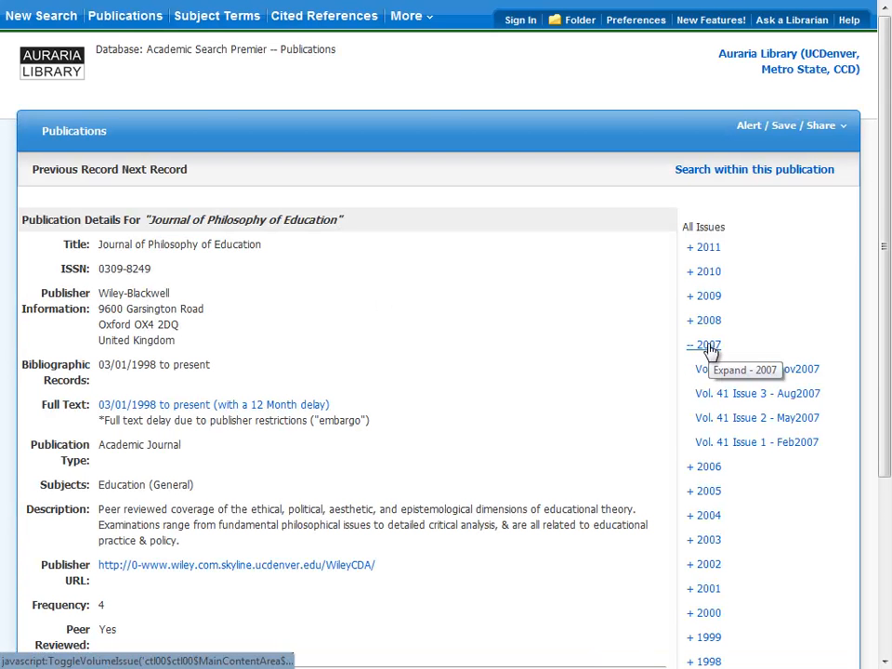
pyautogui.click(769, 375)
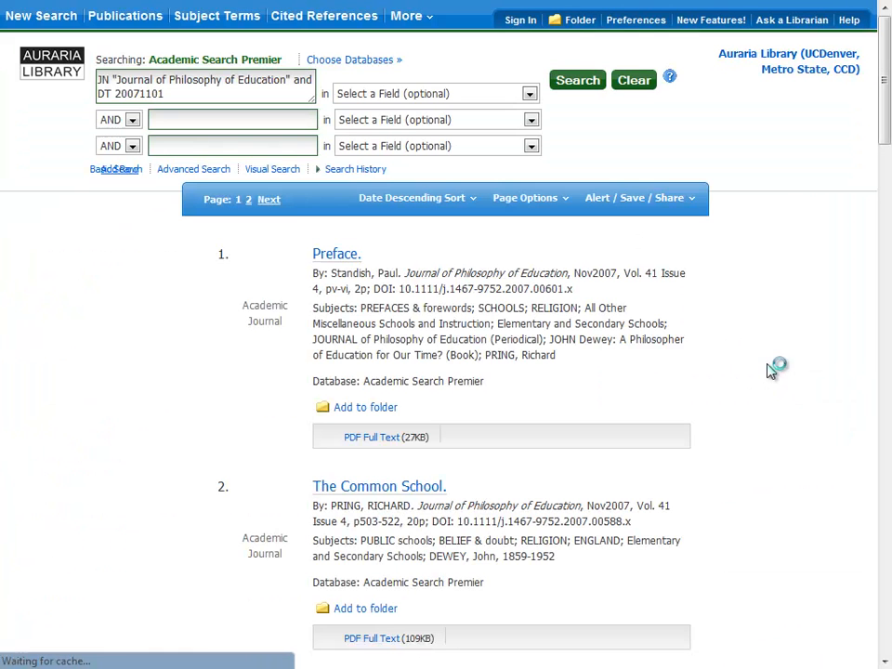
pyautogui.hotkey('alt', 'Tab')
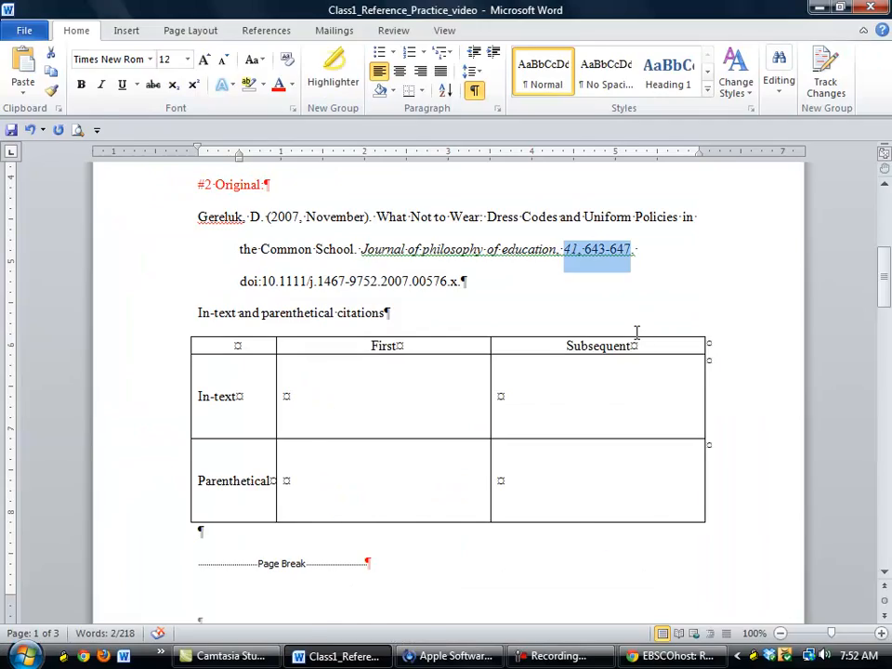
pyautogui.hotkey('alt', 'Tab')
pyautogui.scroll(-3, 614, 335)
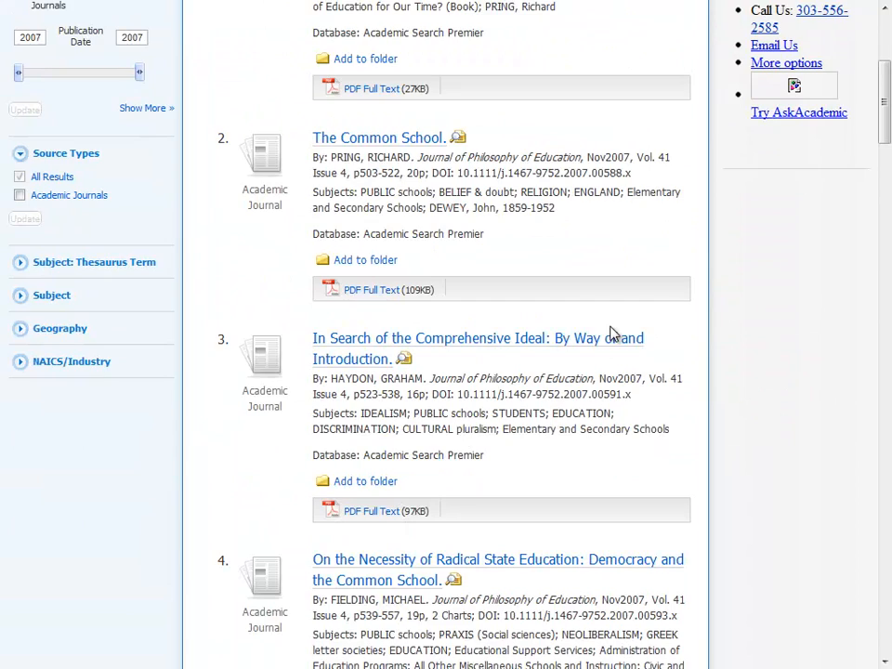
pyautogui.scroll(-10, 613, 334)
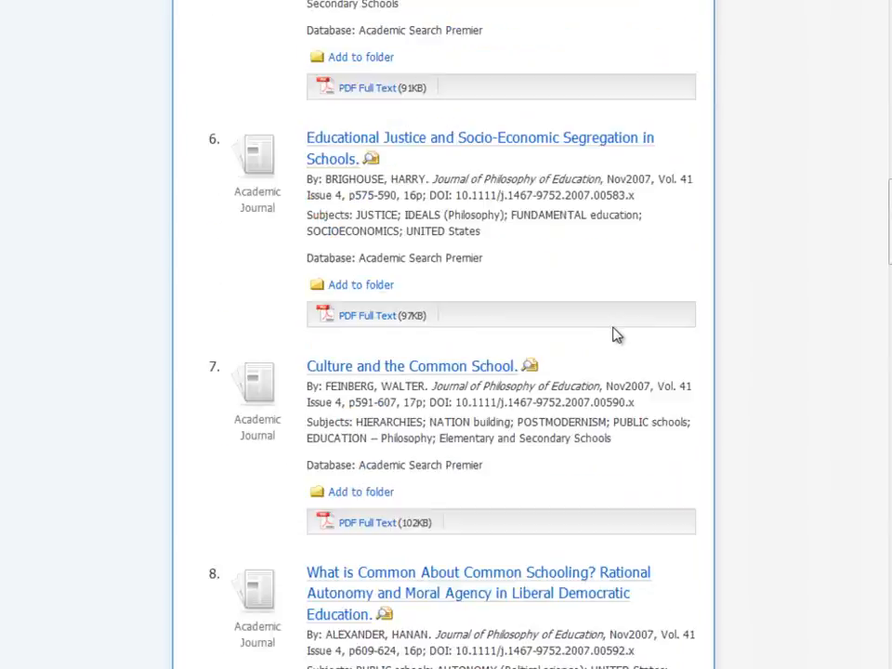
pyautogui.scroll(-8, 615, 335)
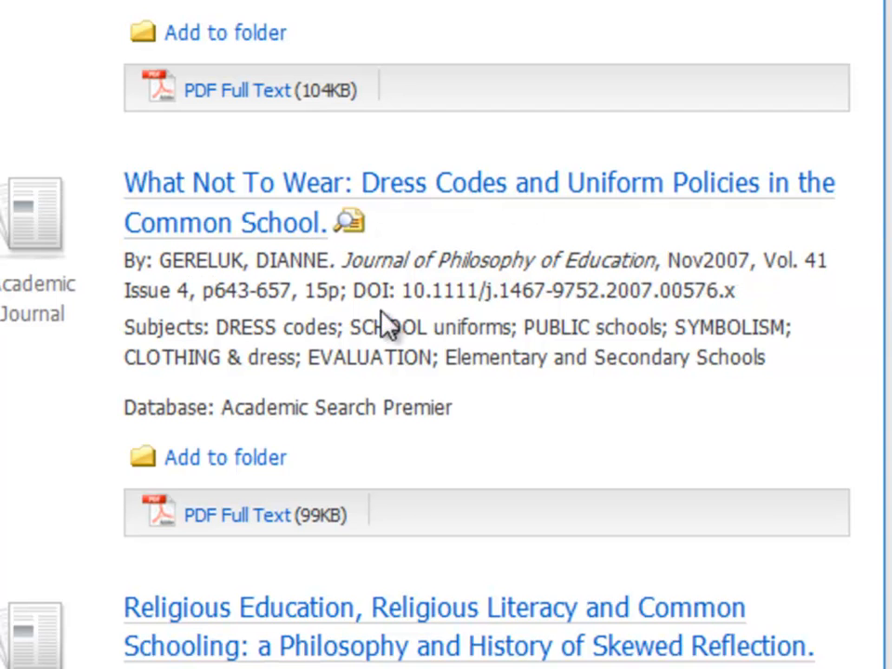
# Step: Copy the DOI from the "What Not To Wear" article entry
pyautogui.moveTo(352, 290); pyautogui.dragTo(733, 292)
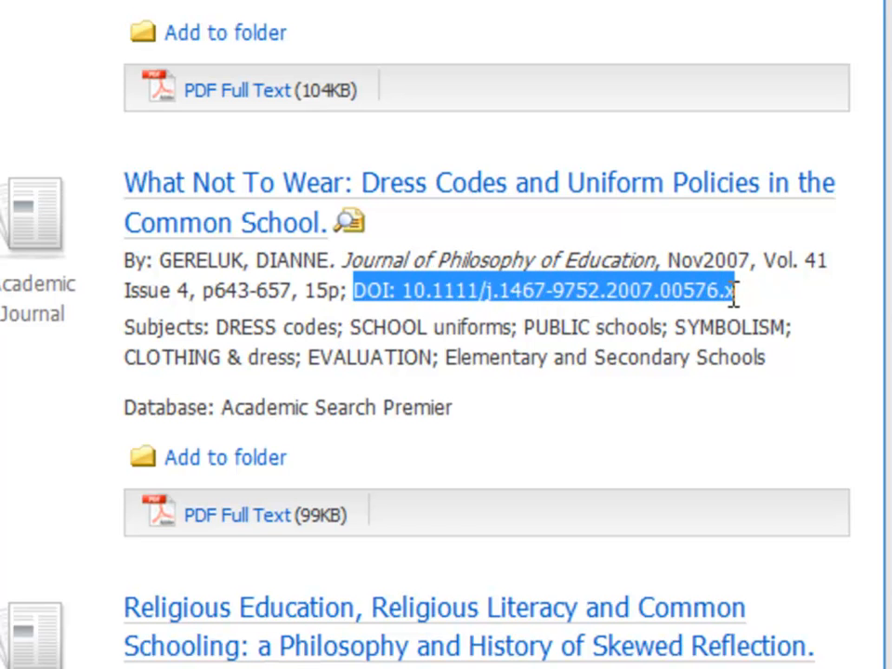
pyautogui.rightClick(741, 302)
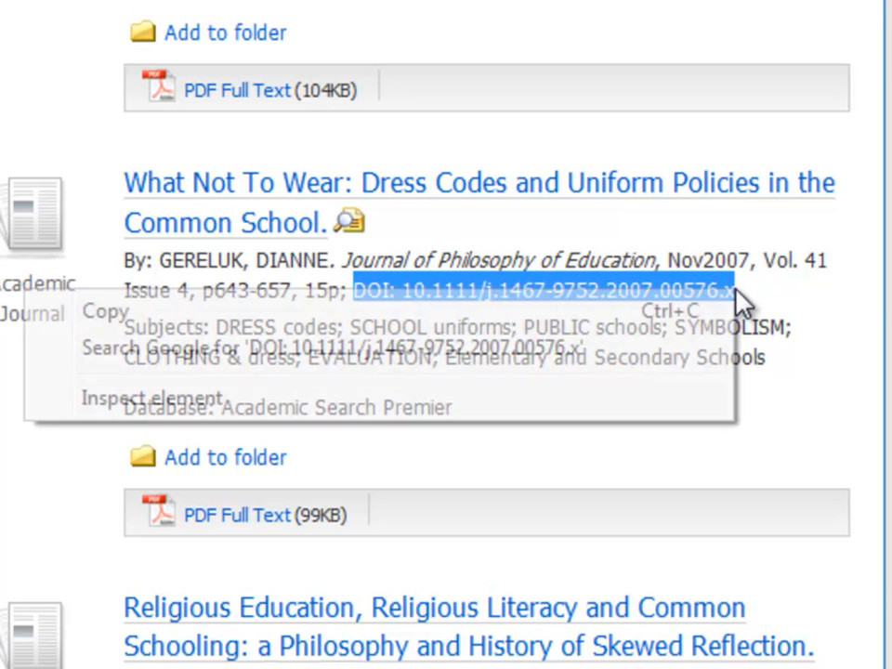
pyautogui.click(330, 321)
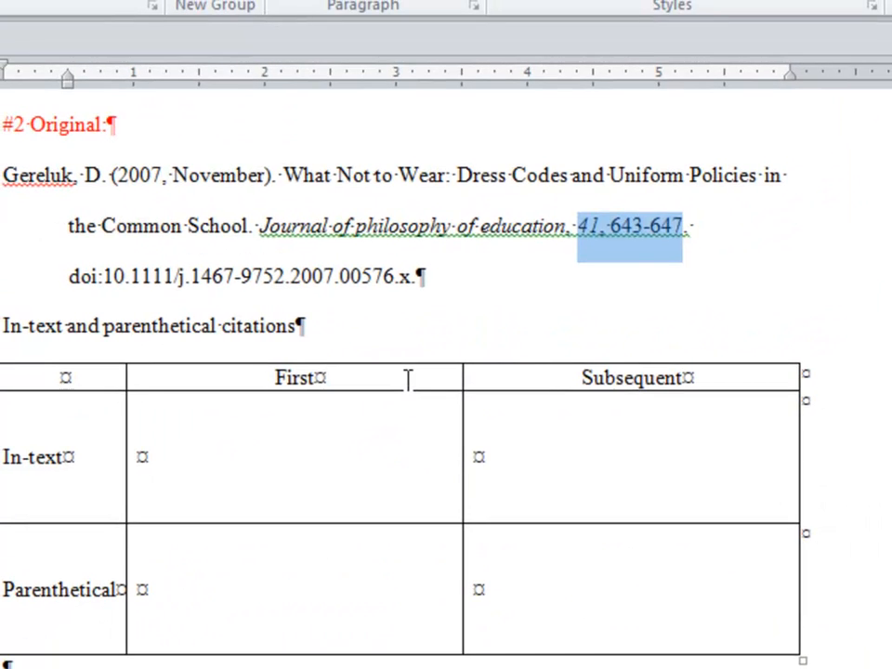
# Step: Return to Word and correct the page range in reference #2 to 643-657
pyautogui.click(676, 229)
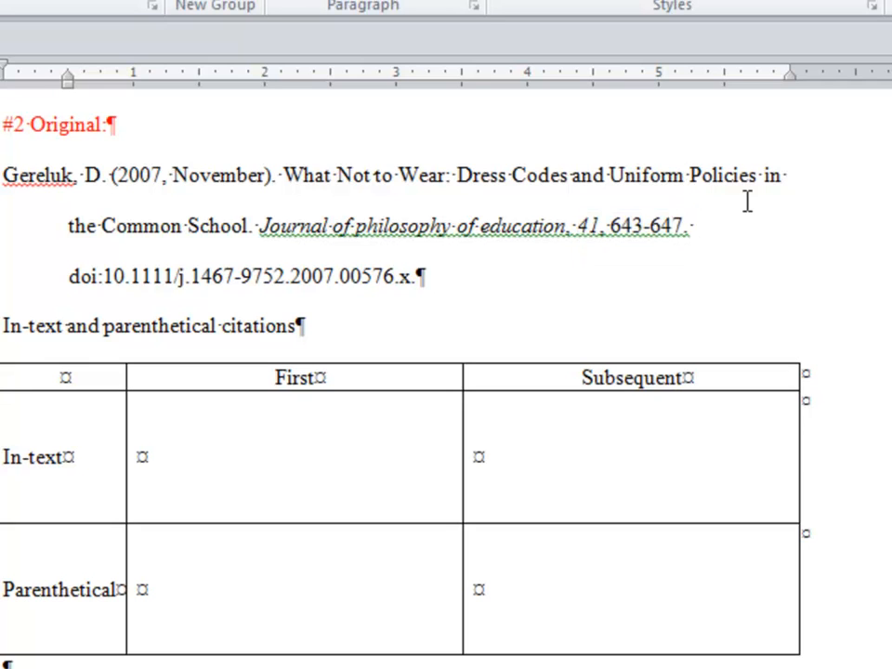
pyautogui.press('BackSpace')
pyautogui.write('5')
# Step: Paste the copied DOI as unformatted text at the end of reference #2
pyautogui.hotkey('ctrl', 'alt', 'v')
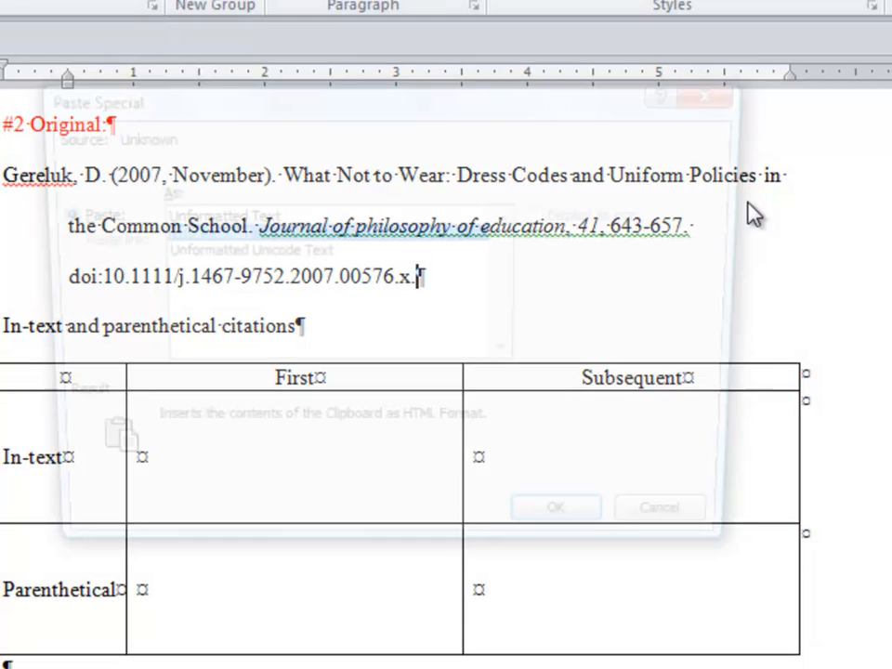
pyautogui.press('Up')
pyautogui.press('Return')
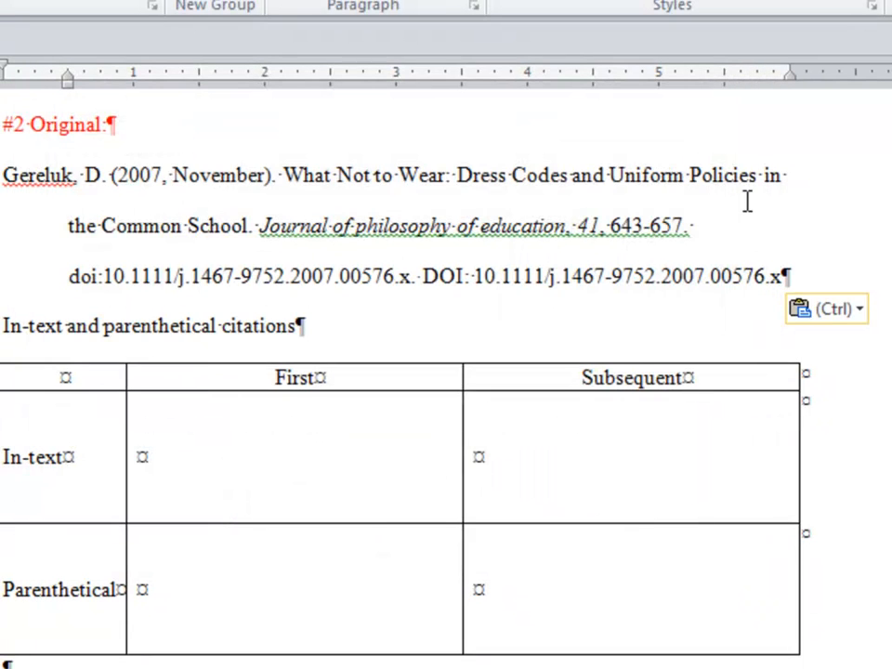
# Step: Delete the old DOI number, its period and the extra "DOI:" label, so reference #2 ends with doi:10.1111/j.1467-9752.2007.00576.x
pyautogui.press('Left')
pyautogui.press('Left')
pyautogui.press('Left')
pyautogui.press('Left')
pyautogui.press('Left')
pyautogui.press('Left')
pyautogui.press('Left')
pyautogui.press('Left')
pyautogui.press('Left')
pyautogui.press('Left')
pyautogui.press('Left')
pyautogui.press('Left')
pyautogui.press('Left')
pyautogui.press('Left')
pyautogui.press('Left')
pyautogui.press('Left')
pyautogui.press('Left')
pyautogui.press('Left')
pyautogui.press('Left')
pyautogui.press('Left')
pyautogui.press('Left')
pyautogui.press('Left')
pyautogui.press('BackSpace')
pyautogui.press('BackSpace')
pyautogui.press('BackSpace')
pyautogui.press('BackSpace')
pyautogui.press('BackSpace')
pyautogui.press('BackSpace')
pyautogui.press('BackSpace')
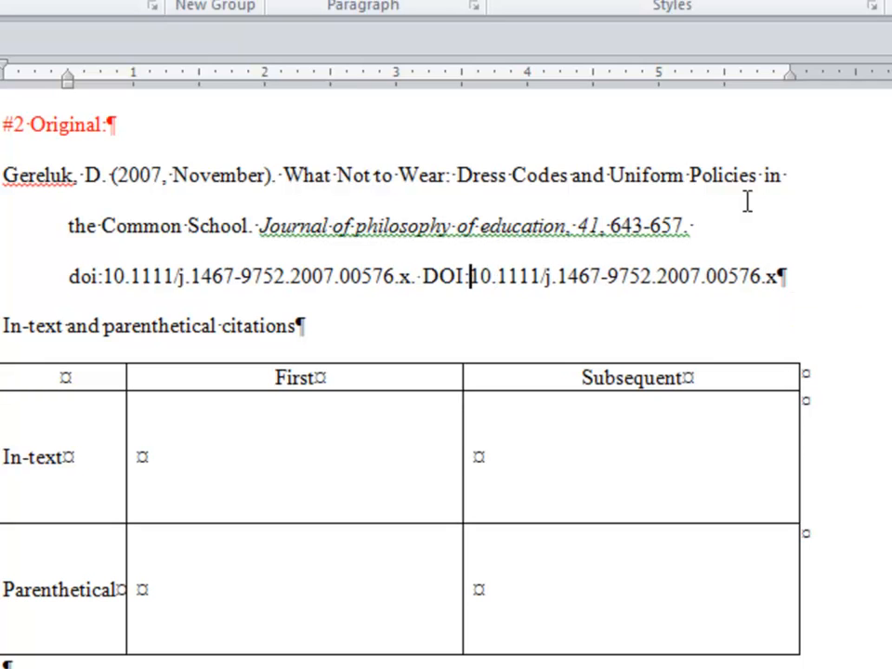
pyautogui.press('BackSpace')
pyautogui.press('BackSpace')
pyautogui.press('BackSpace')
pyautogui.press('BackSpace')
pyautogui.press('BackSpace')
pyautogui.press('BackSpace')
pyautogui.press('BackSpace')
pyautogui.press('BackSpace')
pyautogui.press('BackSpace')
pyautogui.press('BackSpace')
pyautogui.press('BackSpace')
pyautogui.press('BackSpace')
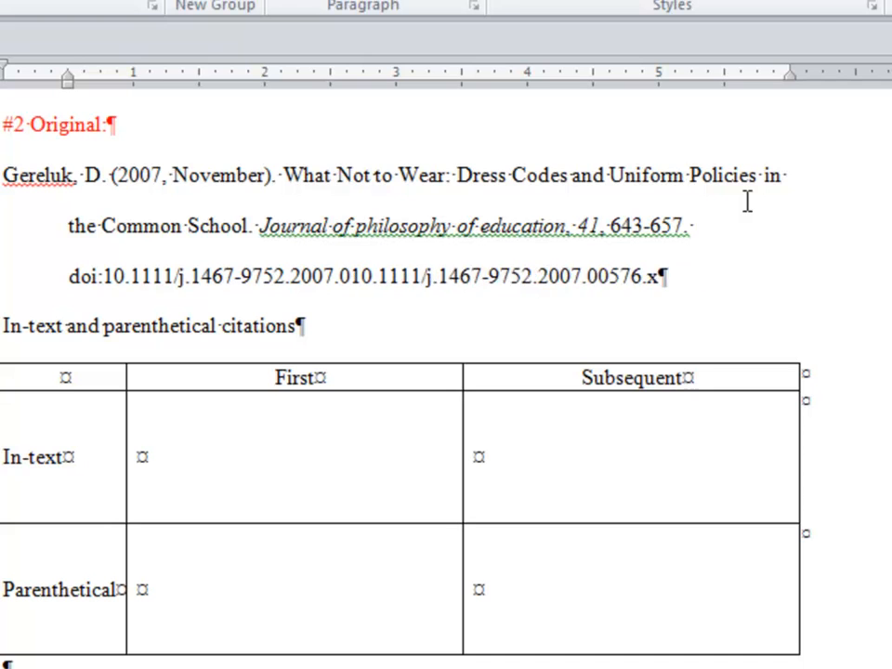
pyautogui.press('BackSpace')
pyautogui.press('BackSpace')
pyautogui.press('BackSpace')
pyautogui.press('BackSpace')
pyautogui.press('BackSpace')
pyautogui.press('BackSpace')
pyautogui.press('BackSpace')
pyautogui.press('BackSpace')
pyautogui.press('BackSpace')
pyautogui.press('BackSpace')
pyautogui.press('BackSpace')
pyautogui.press('BackSpace')
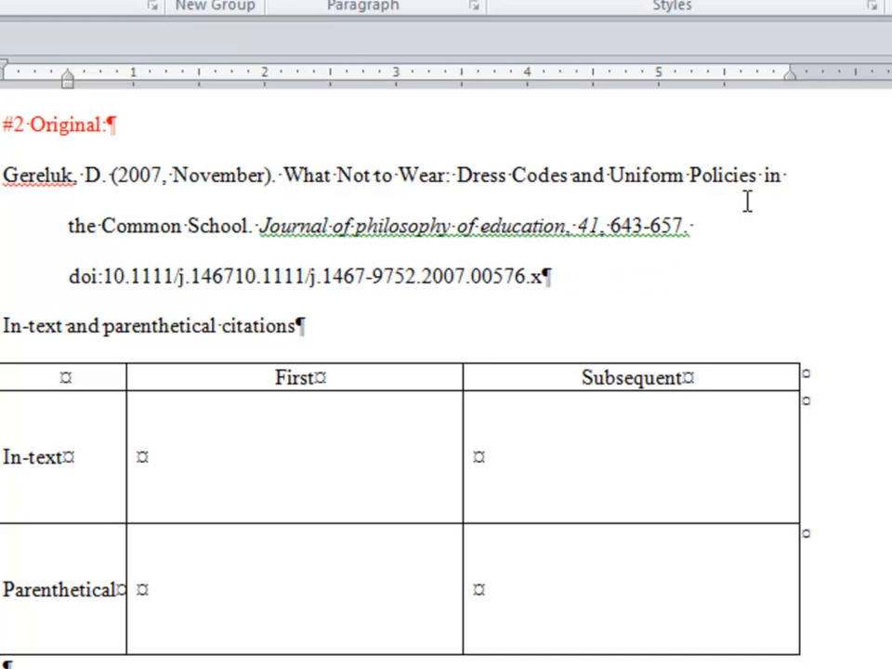
pyautogui.hotkey('ctrl', 'alt', 'v')
pyautogui.press('BackSpace')
pyautogui.press('BackSpace')
pyautogui.press('BackSpace')
pyautogui.press('BackSpace')
pyautogui.press('BackSpace')
pyautogui.press('BackSpace')
pyautogui.press('BackSpace')
pyautogui.press('BackSpace')
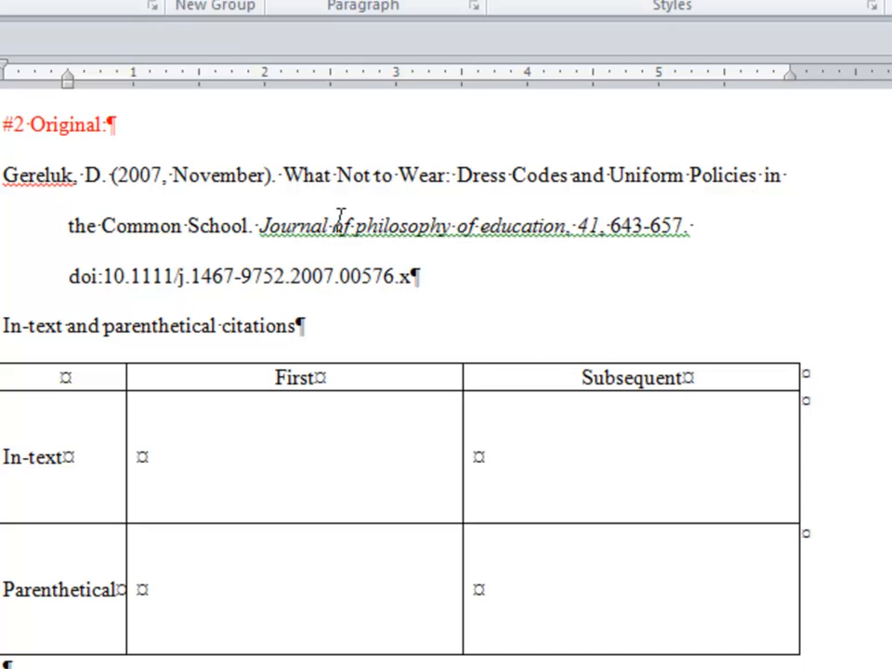
# Step: Capitalize "Philosophy" and "Education" in the journal title of reference #2
pyautogui.click(359, 226)
pyautogui.press('BackSpace')
pyautogui.write('P')
pyautogui.hotkey('ctrl', 'Right')
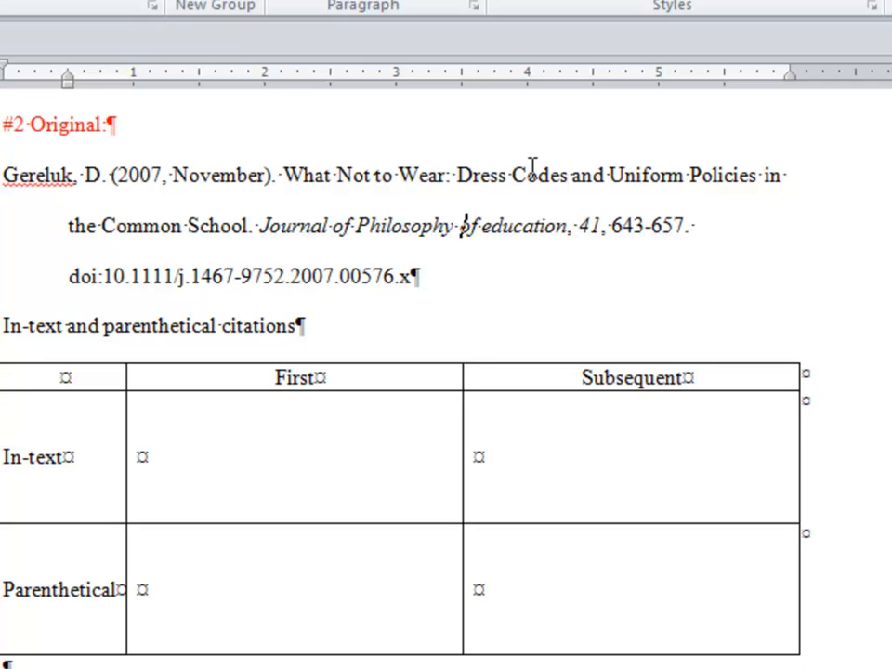
pyautogui.hotkey('ctrl', 'Right')
pyautogui.press('BackSpace')
pyautogui.write('E')
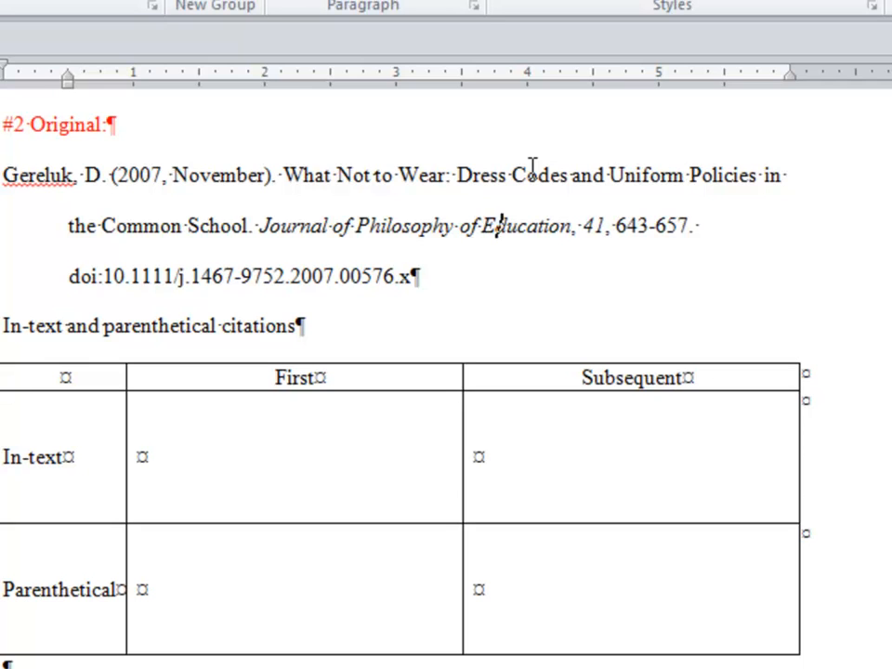
# Step: Remove the comma and "November" from the date in reference #2, leaving only (2007)
pyautogui.press('Up')
pyautogui.hotkey('ctrl', 'Left')
pyautogui.hotkey('ctrl', 'Left')
pyautogui.hotkey('ctrl', 'Left')
pyautogui.hotkey('ctrl', 'Left')
pyautogui.hotkey('ctrl', 'Left')
pyautogui.hotkey('ctrl', 'Left')
pyautogui.press('Left')
pyautogui.press('Left')
pyautogui.press('Left')
pyautogui.hotkey('ctrl', 'shift', 'Left')
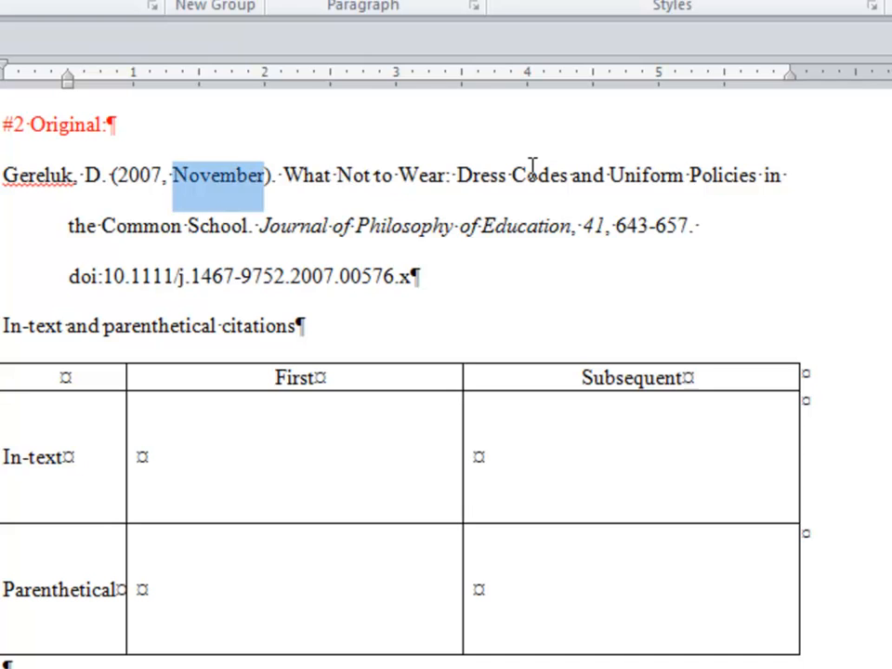
pyautogui.press('BackSpace')
pyautogui.press('BackSpace')
pyautogui.press('BackSpace')
# Step: Change "Not" and "Wear" to lowercase in the article title of reference #2
pyautogui.hotkey('ctrl', 'Right')
pyautogui.press('Right')
pyautogui.press('BackSpace')
pyautogui.write('n')
pyautogui.hotkey('ctrl', 'Right')
pyautogui.hotkey('ctrl', 'Right')
pyautogui.press('Right')
pyautogui.press('BackSpace')
pyautogui.write('w')
# Step: Lowercase "codes", "uniform", "policies", "common" and "school" in the subtitle of reference #2, keeping "Dress" capitalized after the colon
pyautogui.press('Right')
pyautogui.press('Right')
pyautogui.press('Right')
pyautogui.press('Right')
pyautogui.press('Right')
pyautogui.hotkey('ctrl', 'Right')
pyautogui.press('Right')
pyautogui.press('BackSpace')
pyautogui.write('c')
pyautogui.hotkey('ctrl', 'Right')
pyautogui.hotkey('ctrl', 'Right')
pyautogui.press('Right')
pyautogui.press('BackSpace')
pyautogui.write('u')
pyautogui.hotkey('ctrl', 'Right')
pyautogui.hotkey('ctrl', 'Right')
pyautogui.hotkey('ctrl', 'Left')
pyautogui.press('Right')
pyautogui.press('BackSpace')
pyautogui.write('p')
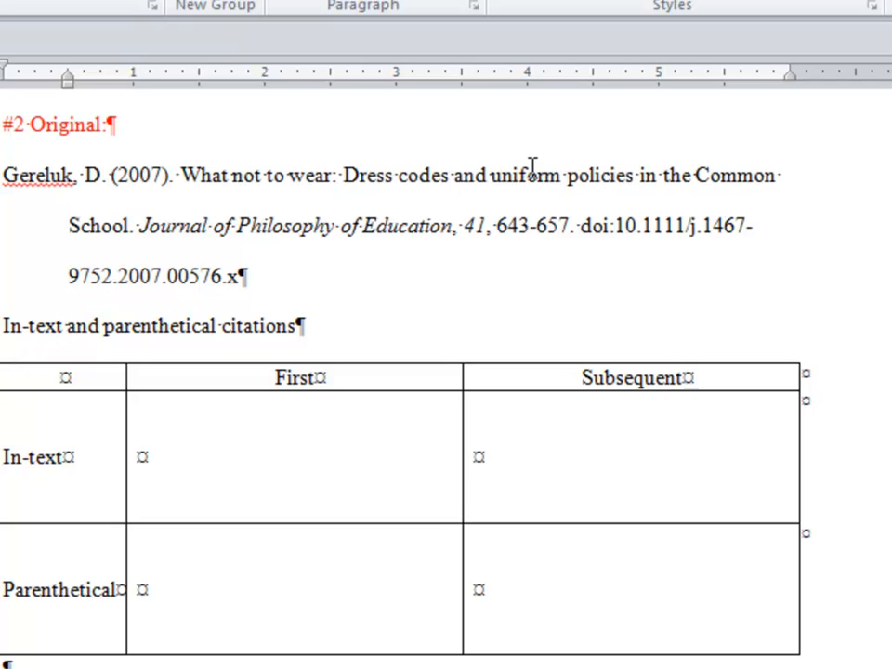
pyautogui.hotkey('ctrl', 'Right')
pyautogui.hotkey('ctrl', 'Right')
pyautogui.press('Right')
pyautogui.press('BackSpace')
pyautogui.write('c')
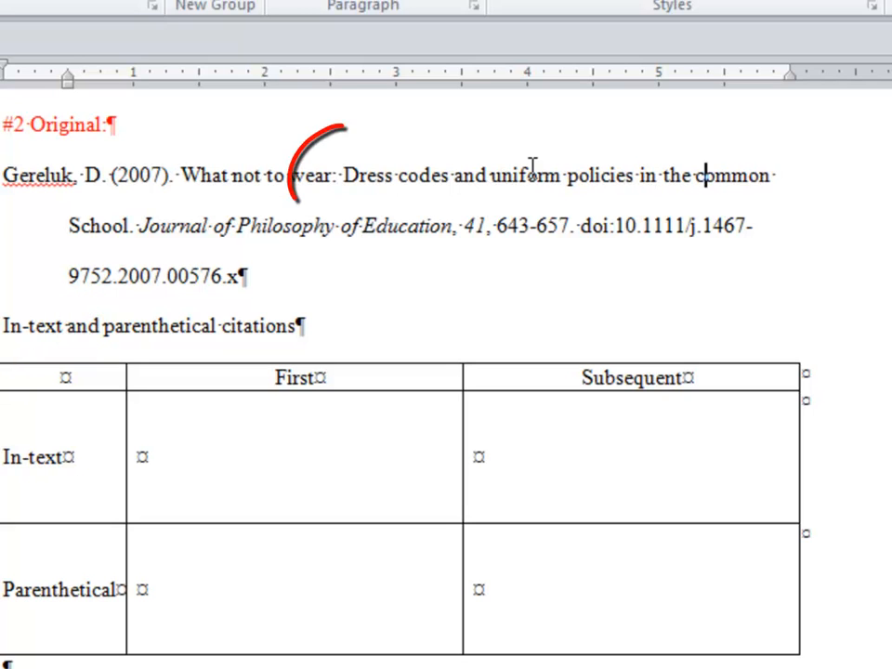
pyautogui.hotkey('ctrl', 'Right')
pyautogui.hotkey('ctrl', 'Right')
pyautogui.hotkey('ctrl', 'Left')
pyautogui.press('Right')
pyautogui.press('BackSpace')
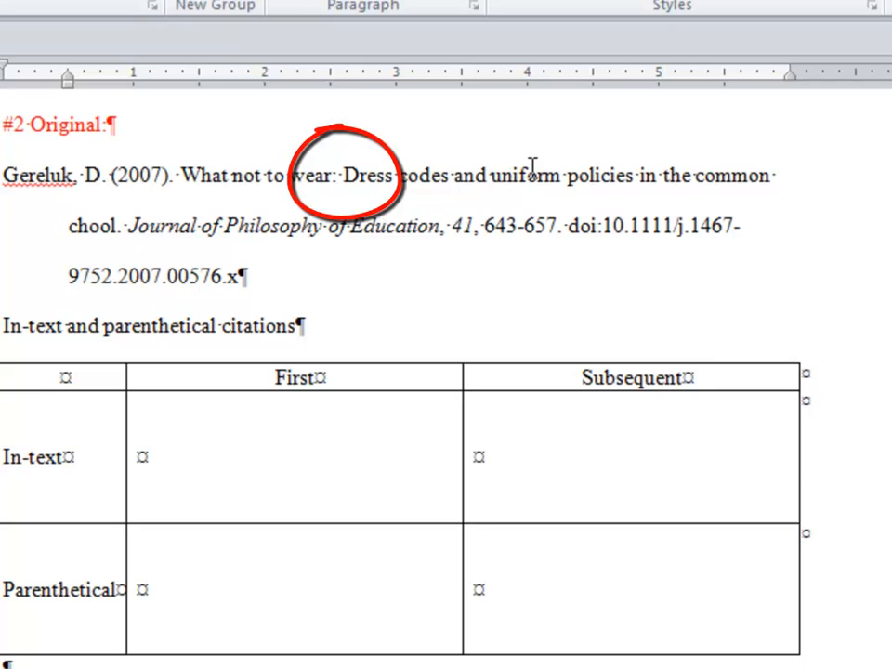
pyautogui.write('s')
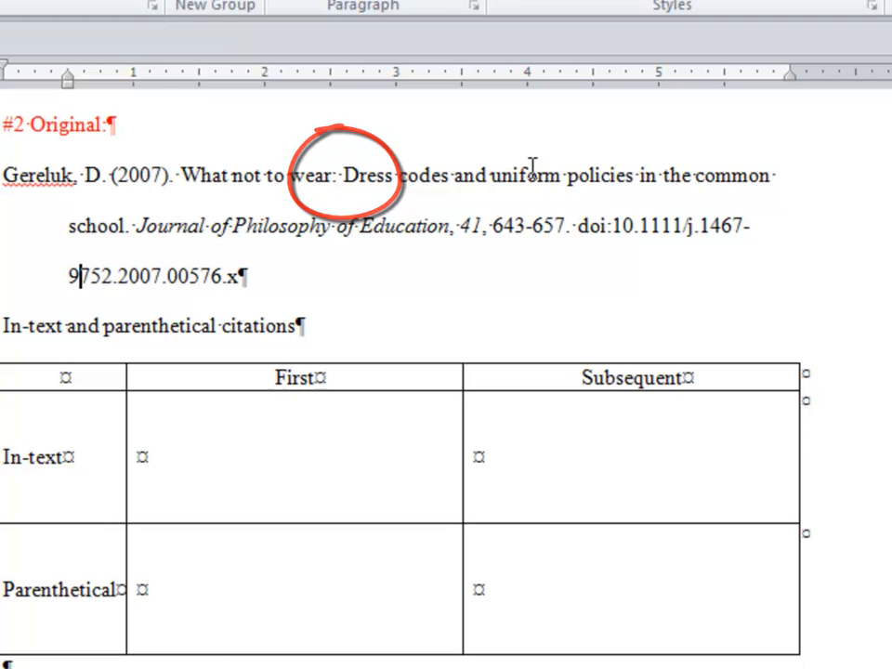
# Step: Switch to the EBSCOhost results to check the entry for reference #2, and return to the Word document
pyautogui.hotkey('alt', 'Tab')
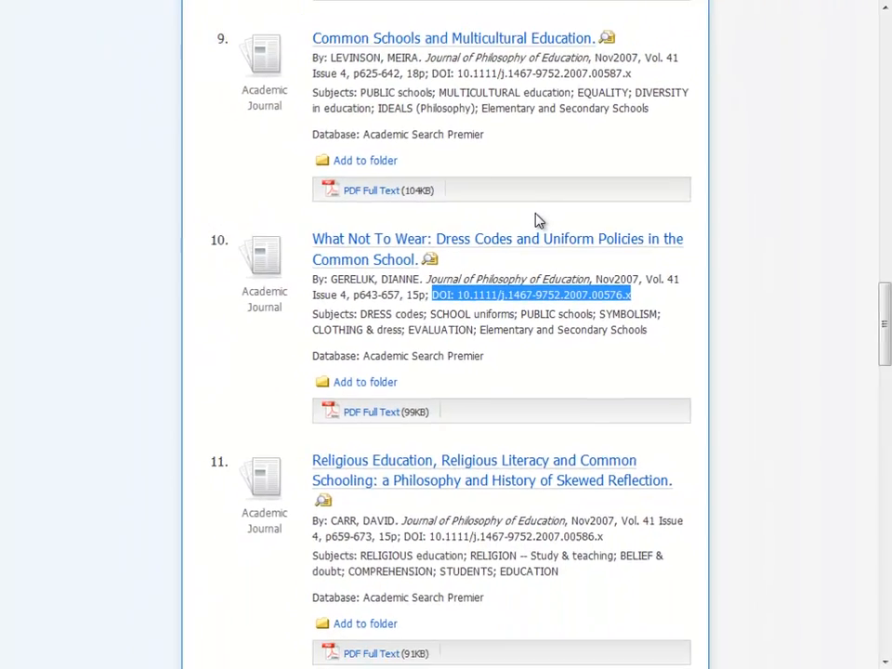
pyautogui.scroll(6, 535, 180)
pyautogui.scroll(12, 633, 221)
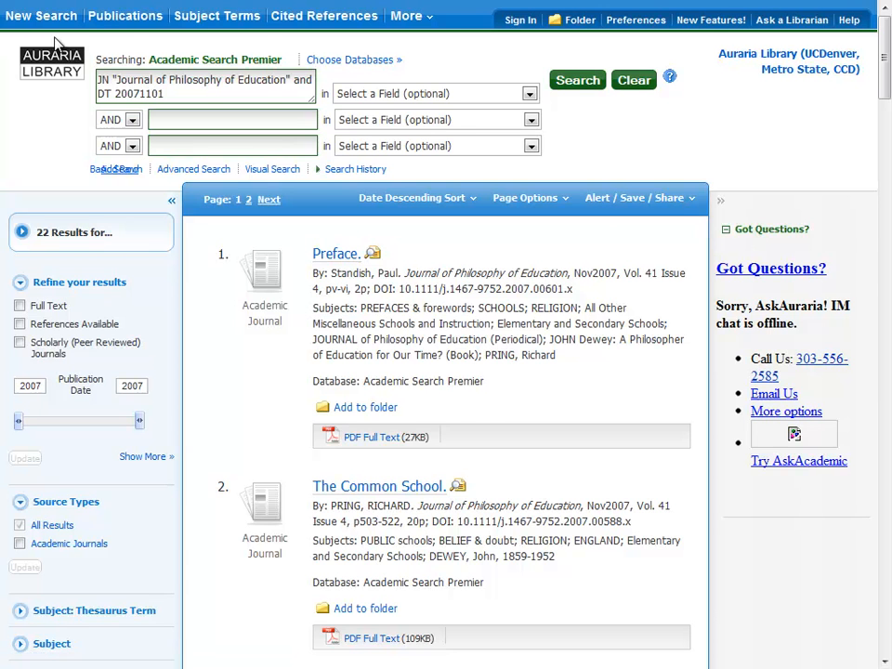
pyautogui.hotkey('alt', 'Tab')
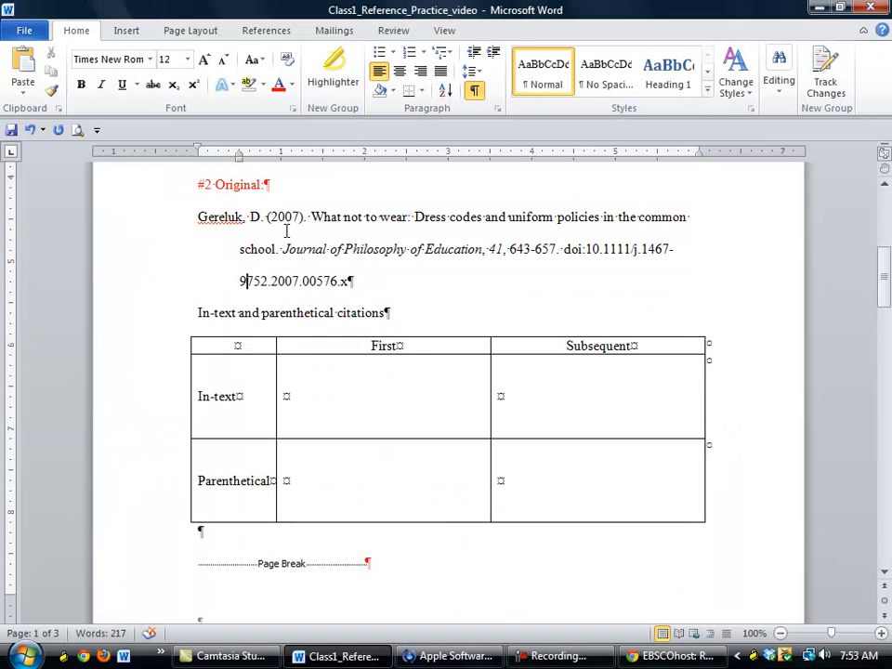
# Step: Fill the in-text row for reference #2 with the author's surname and (2007) under First, and (Same) under Subsequent
pyautogui.click(348, 425)
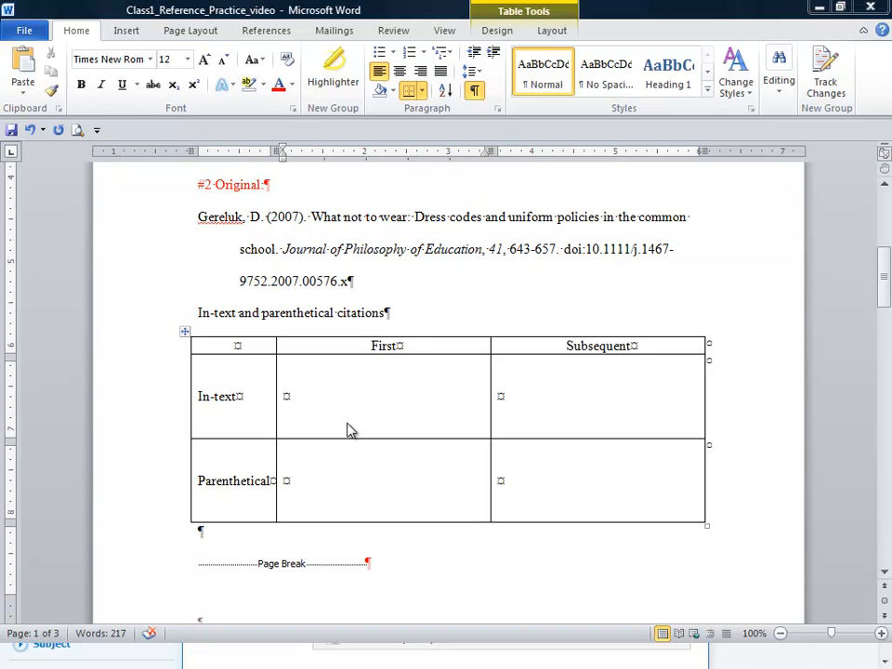
pyautogui.write('Gereluk ')
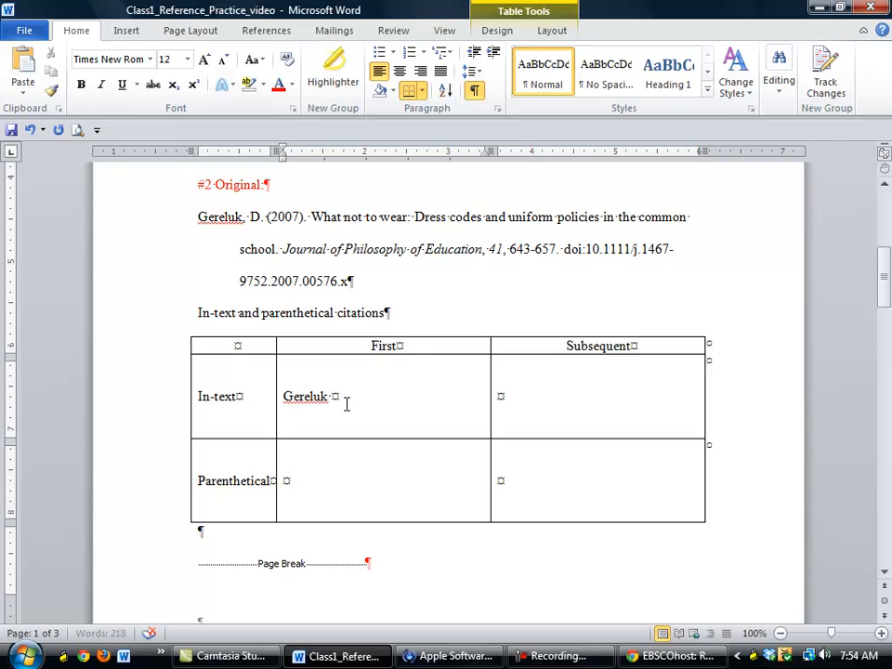
pyautogui.write('(2007')
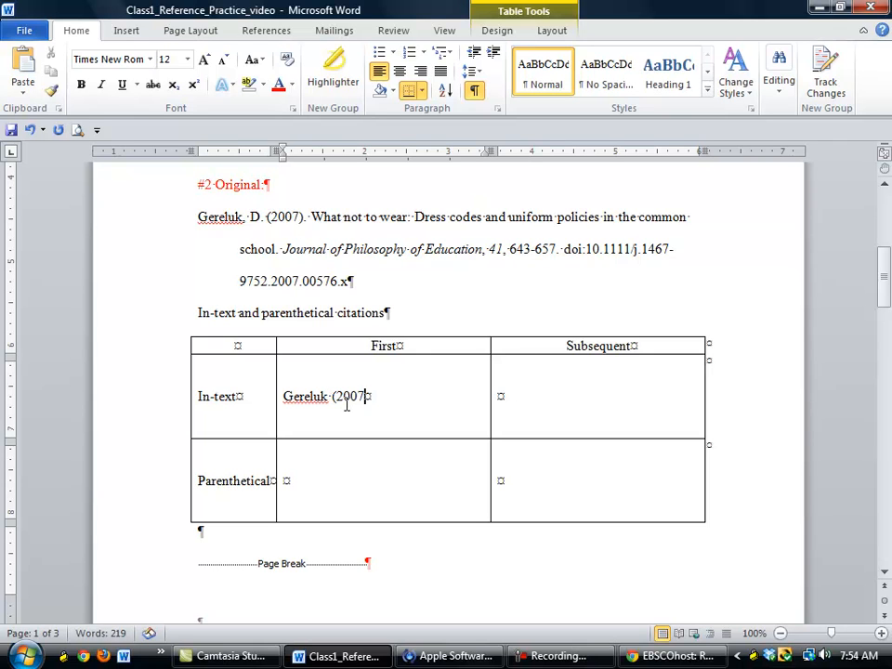
pyautogui.write(')')
pyautogui.press('Tab')
pyautogui.write('(Same)')
# Step: Fill the parenthetical row for reference #2 with the author's surname and 2007 in parentheses under First, and (Same) under Subsequent
pyautogui.press('Tab')
pyautogui.press('Tab')
pyautogui.write('(Gereluk, 2007)')
pyautogui.press('Tab')
pyautogui.write('(Same')
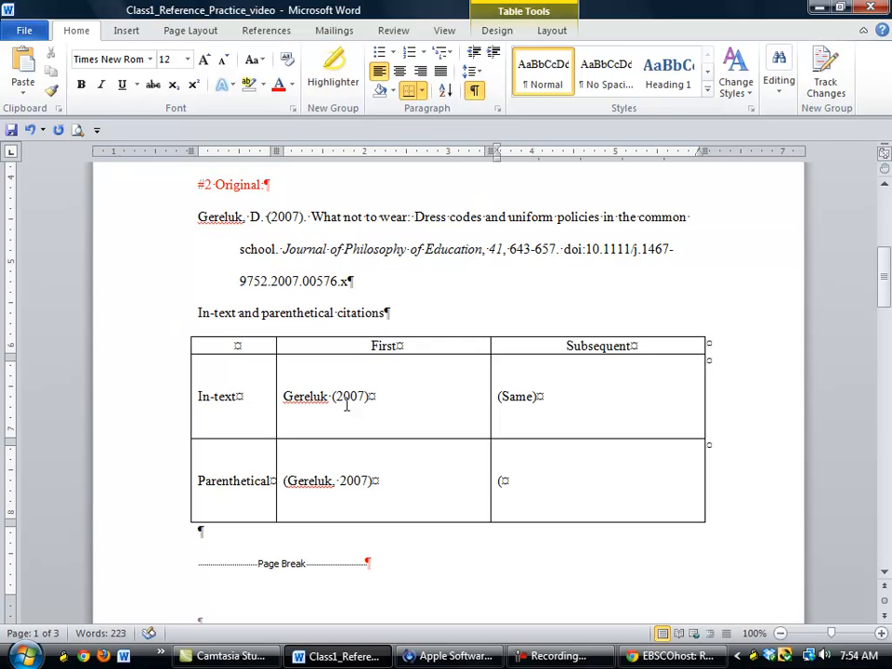
pyautogui.write(')')
# Step: Add a second parenthetical citation on a new line under First, with the author's surname, 2007 and pp. 643–644
pyautogui.hotkey('shift', 'Tab')
pyautogui.press('End')
pyautogui.press('Return')
pyautogui.write('(Gereluk, 2008')
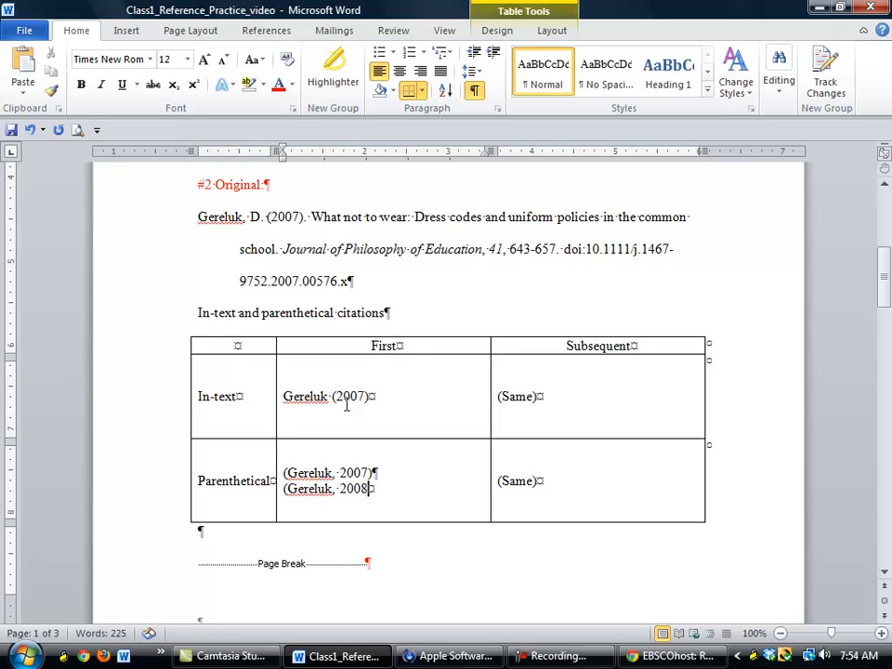
pyautogui.press('BackSpace')
pyautogui.write('7, pp.')
pyautogui.write(' 6430')
pyautogui.write('644')
pyautogui.press('Left')
pyautogui.press('Left')
pyautogui.press('Left')
pyautogui.press('BackSpace')
pyautogui.write('-')
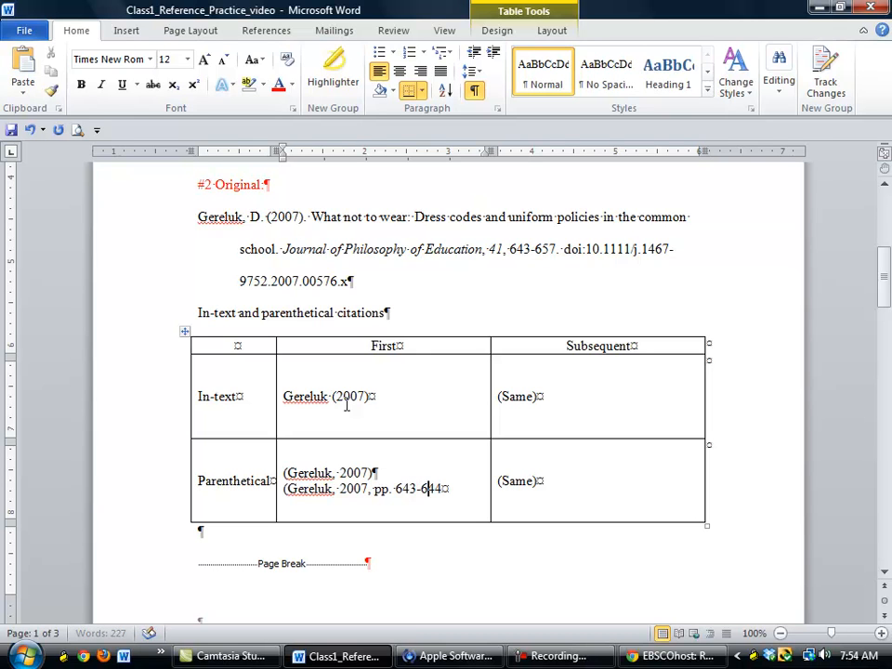
pyautogui.press('BackSpace')
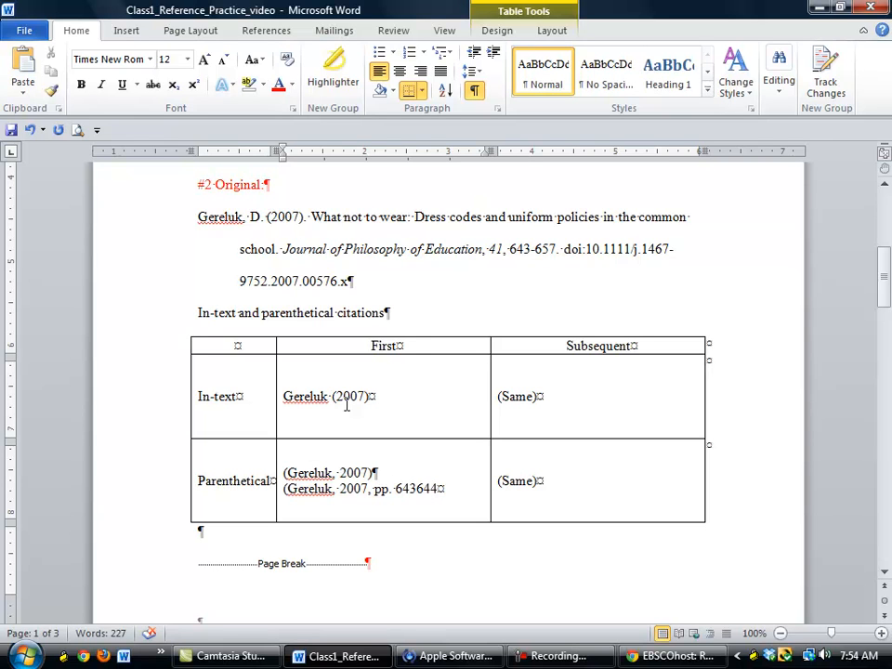
pyautogui.write('–644).')
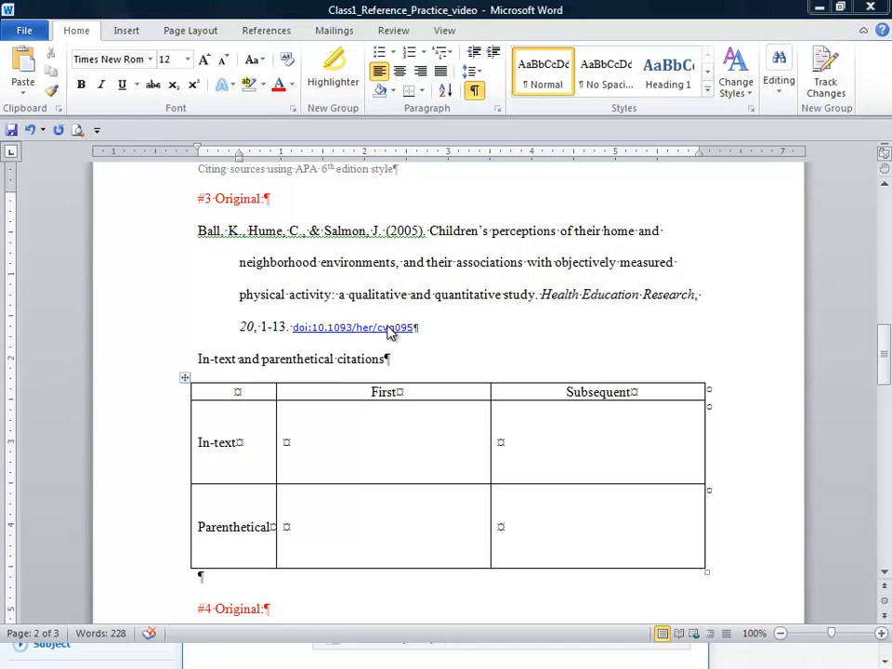
# Step: Follow the DOI link in reference #3 and compare the author order on the journal's article page with the reference in Word
pyautogui.click(398, 331)
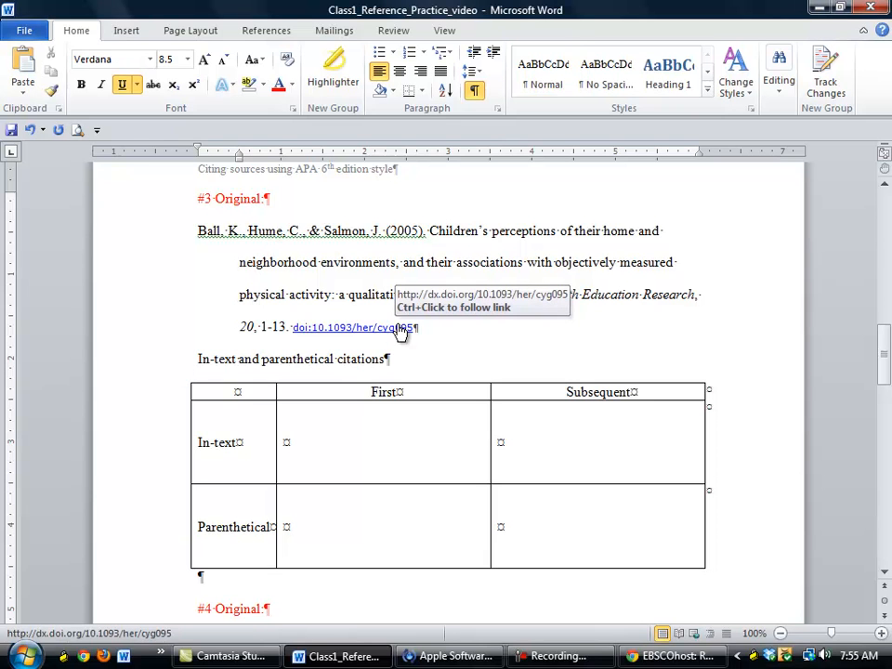
pyautogui.keyDown('ctrl'); pyautogui.click(399, 327); pyautogui.keyUp('ctrl')
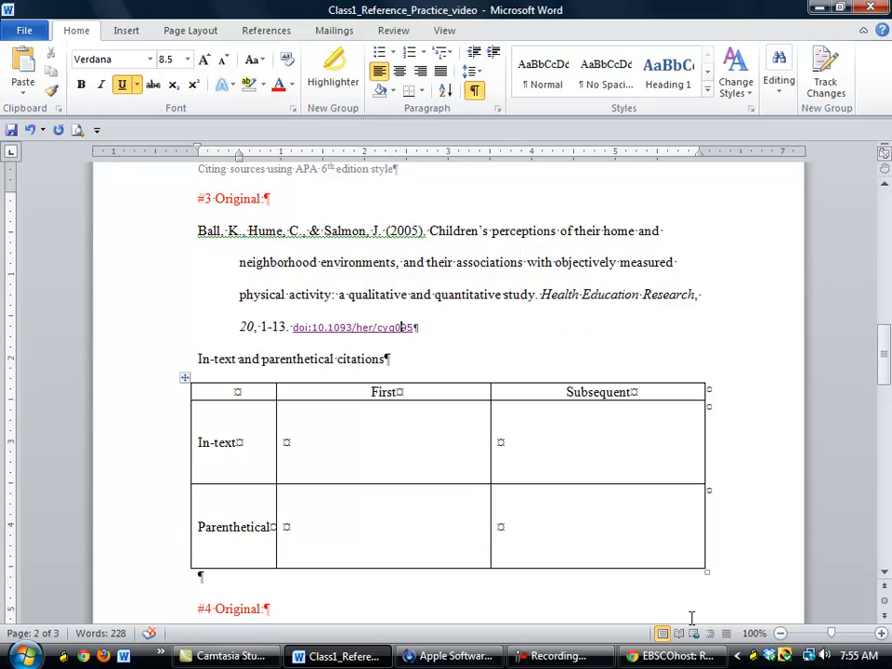
pyautogui.click(683, 664)
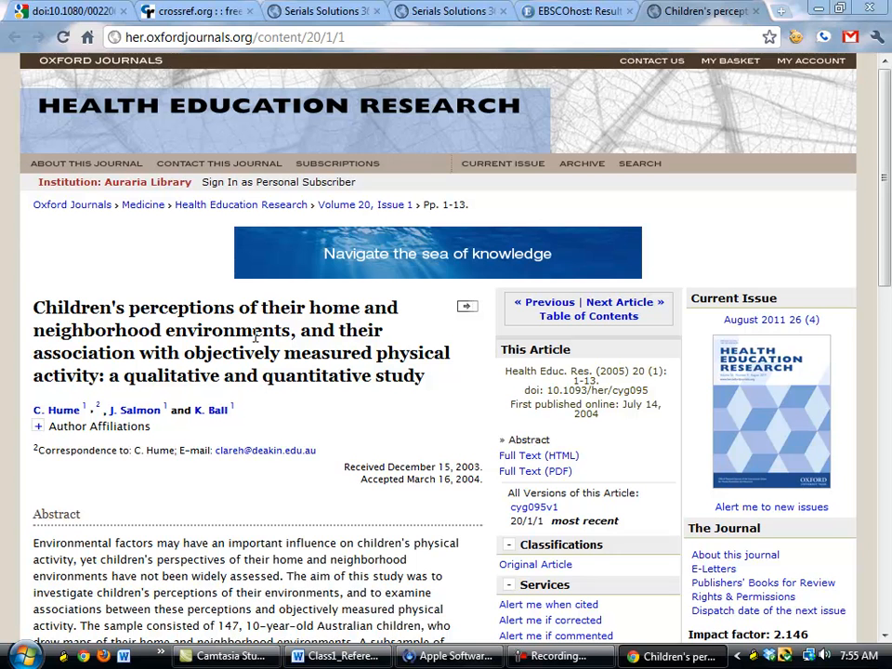
pyautogui.hotkey('alt', 'Tab')
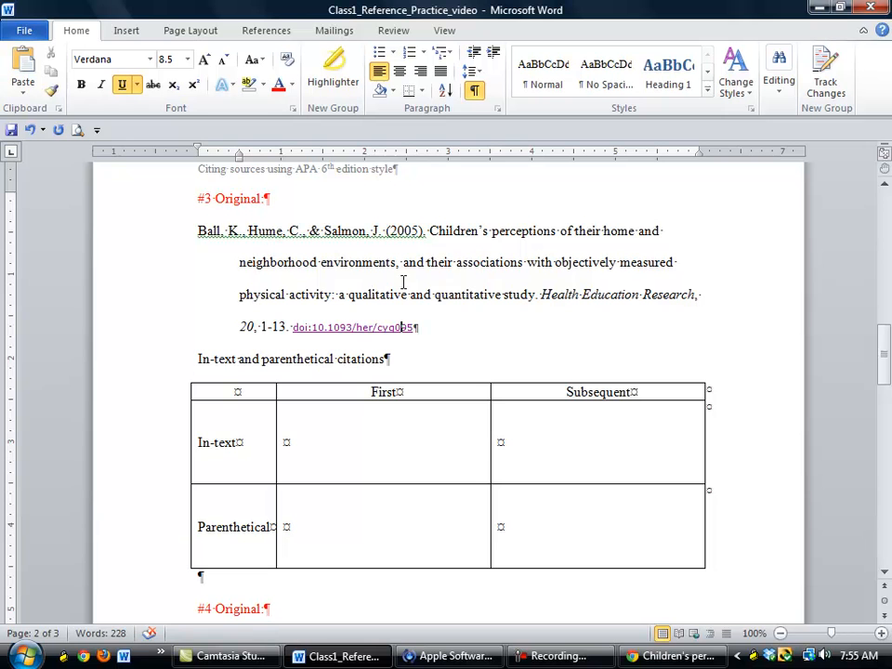
pyautogui.hotkey('alt', 'Tab')
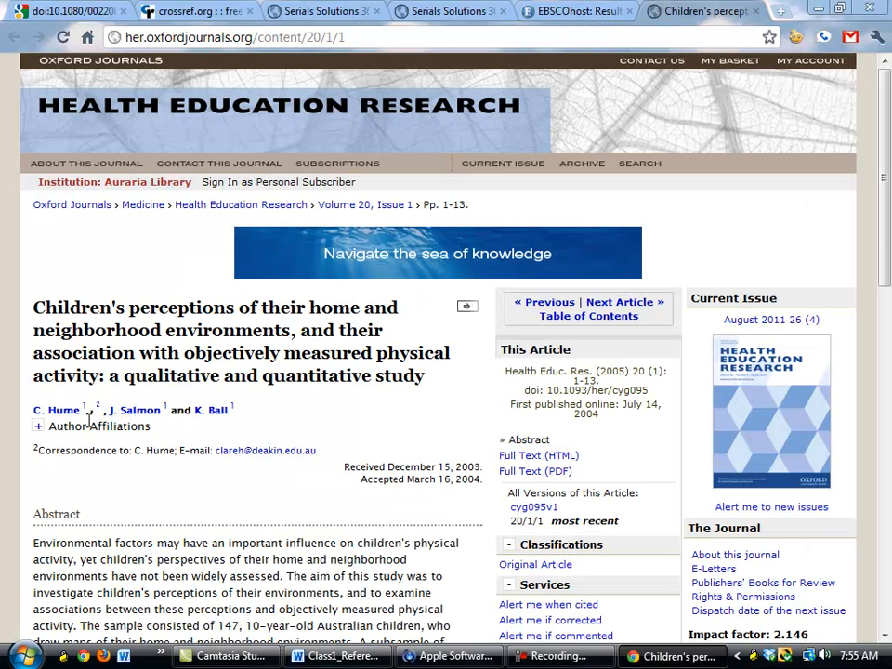
pyautogui.hotkey('alt', 'Tab')
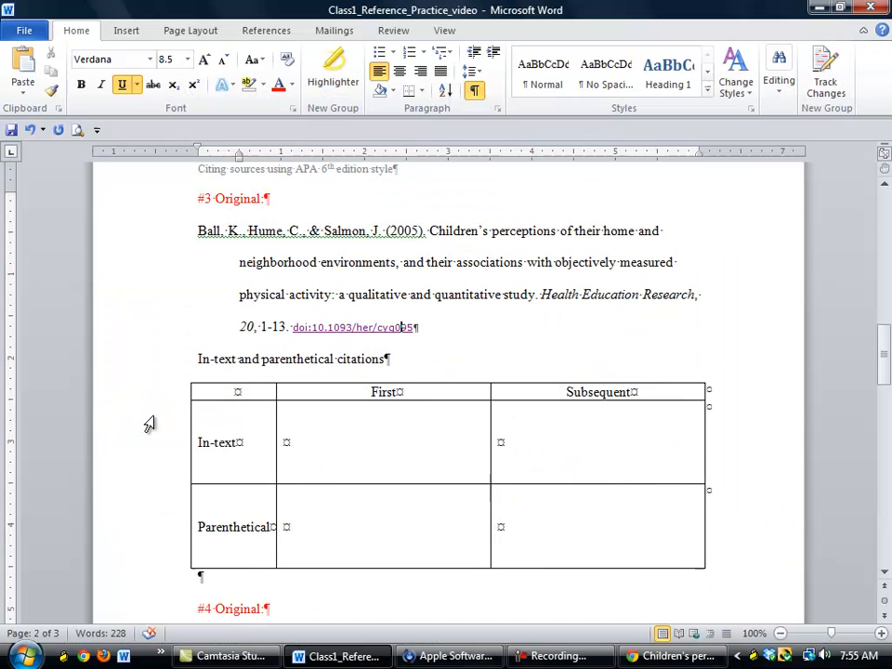
# Step: Copy the first author's name in reference #3 and delete it from the start of the author list
pyautogui.click(247, 230)
pyautogui.hotkey('ctrl', 'shift', 'Left')
pyautogui.hotkey('ctrl', 'shift', 'Left')
pyautogui.hotkey('ctrl', 'c')
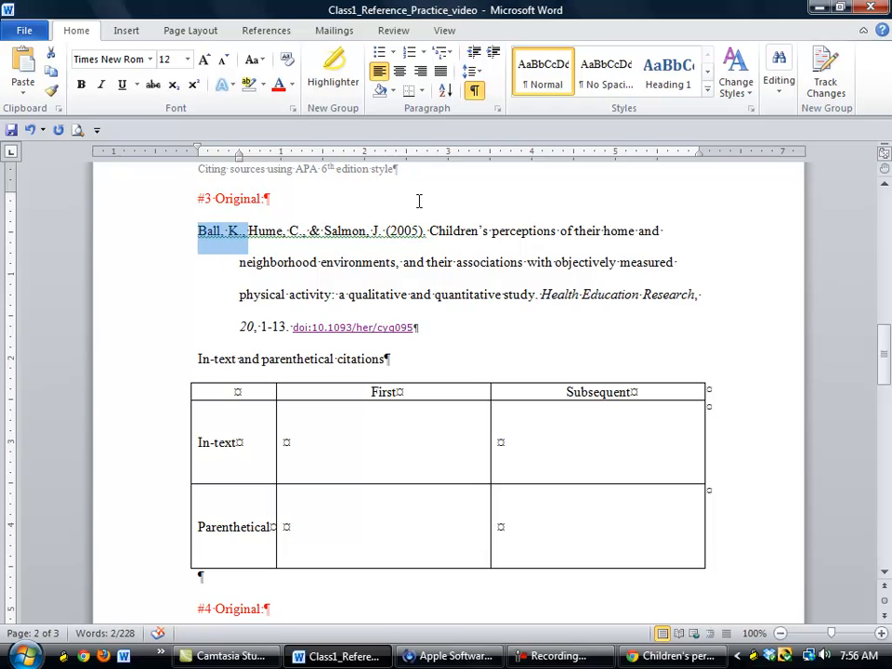
pyautogui.press('Delete')
# Step: Remove the ampersand between the two remaining authors in reference #3
pyautogui.hotkey('ctrl', 'Right')
pyautogui.hotkey('ctrl', 'Right')
pyautogui.hotkey('ctrl', 'Right')
pyautogui.hotkey('ctrl', 'Right')
pyautogui.hotkey('ctrl', 'Right')
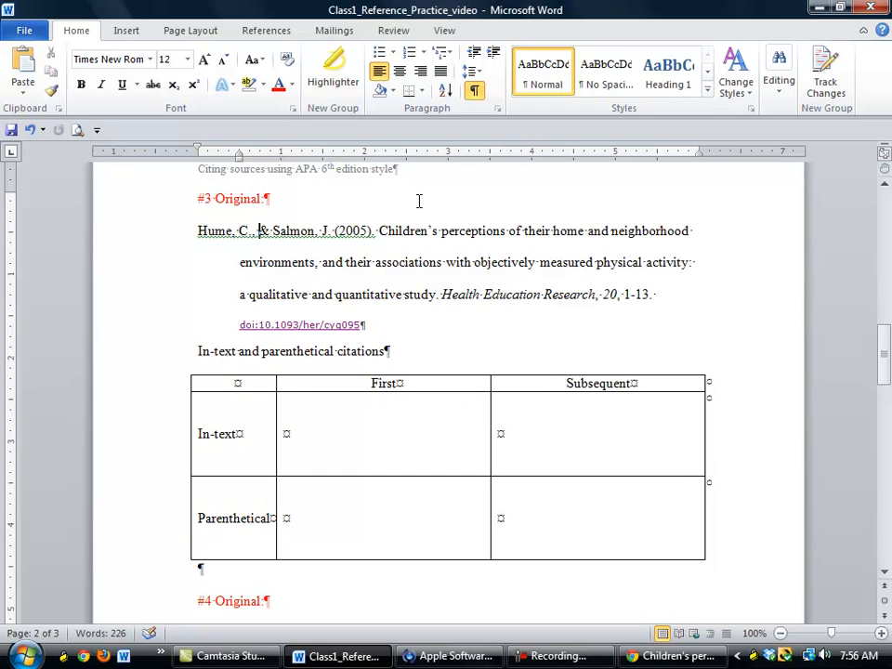
pyautogui.press('BackSpace')
pyautogui.press('BackSpace')
# Step: Insert a comma, an ampersand and the copied author before (2005) in reference #3, without the comma after the final initial
pyautogui.hotkey('ctrl', 'Right')
pyautogui.hotkey('ctrl', 'Right')
pyautogui.hotkey('ctrl', 'Right')
pyautogui.write(', ')
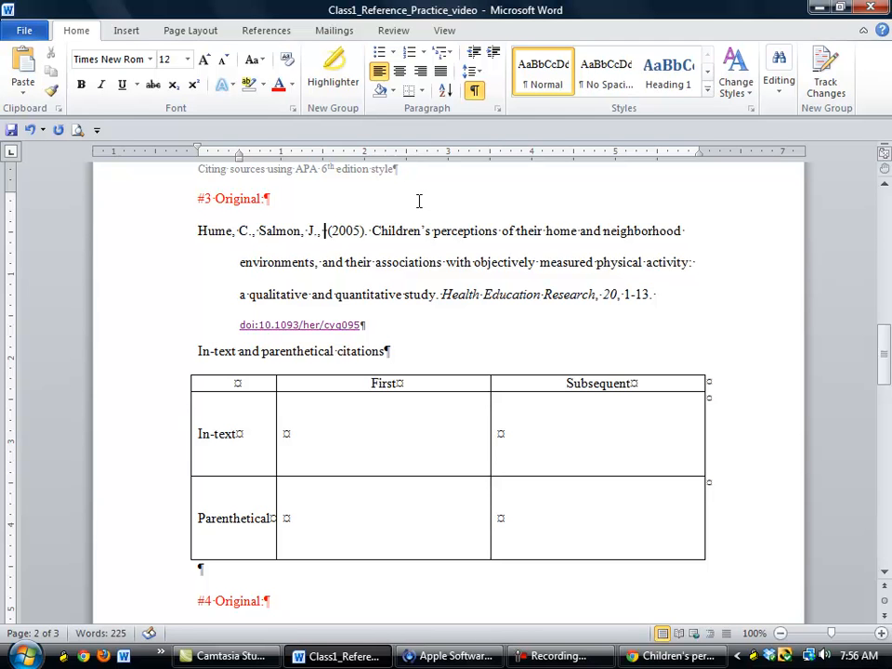
pyautogui.write('&')
pyautogui.hotkey('ctrl', 'v')
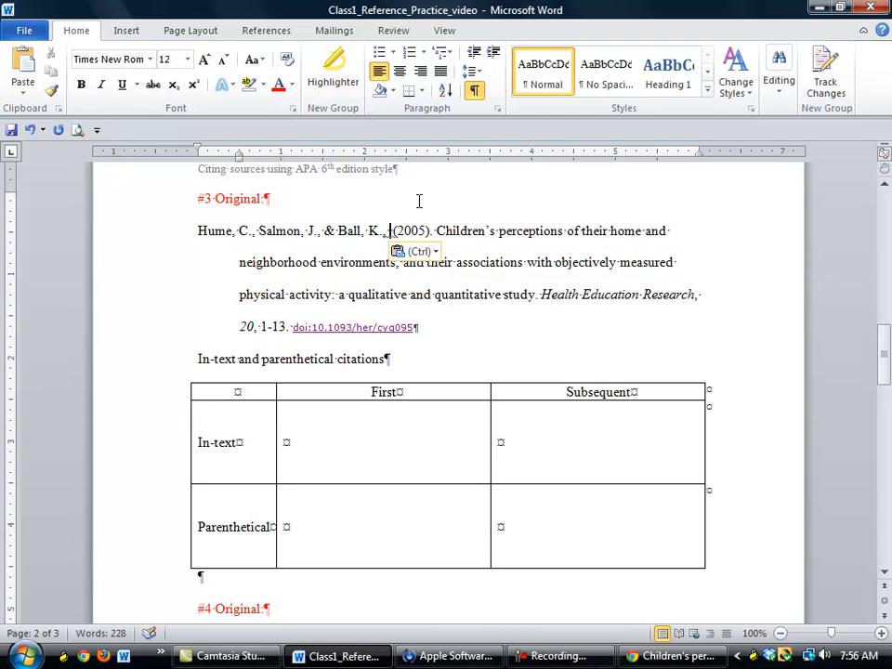
pyautogui.press('Left')
pyautogui.press('BackSpace')
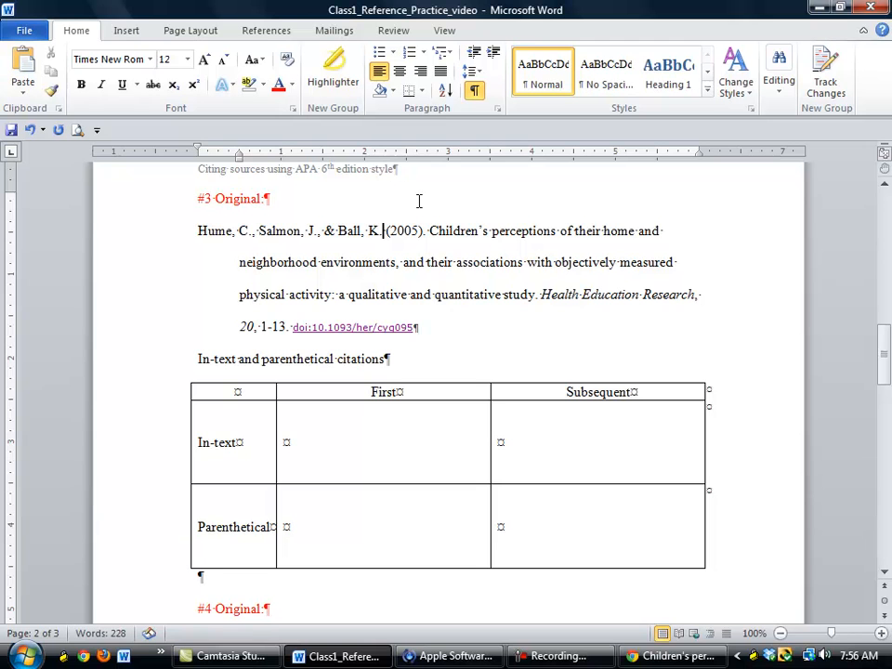
# Step: Switch to the journal's article page in the browser and copy the text "doi: 10.1093/her/cyg095" from the article information
pyautogui.hotkey('alt', 'Tab')
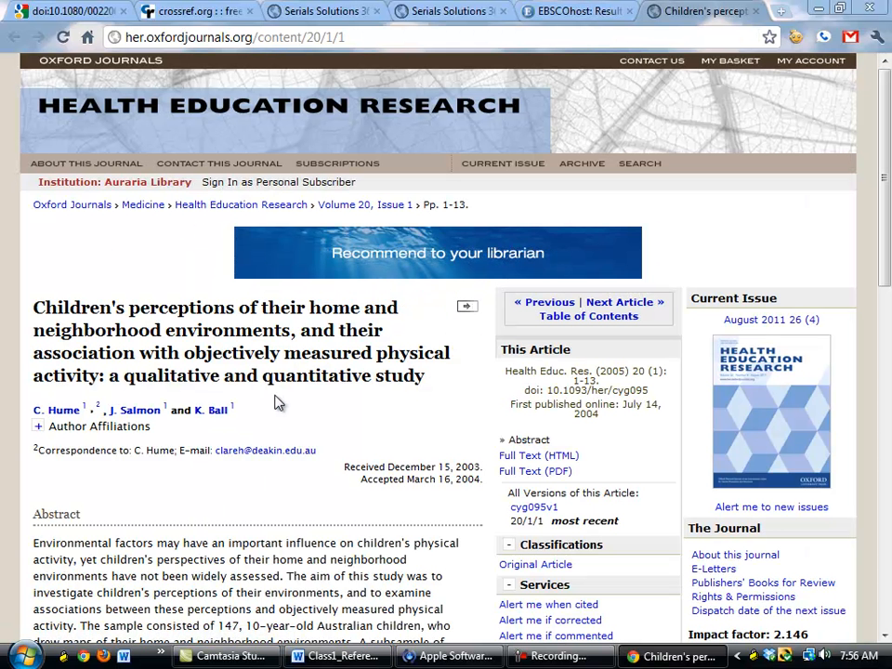
pyautogui.scroll(-2, 277, 399)
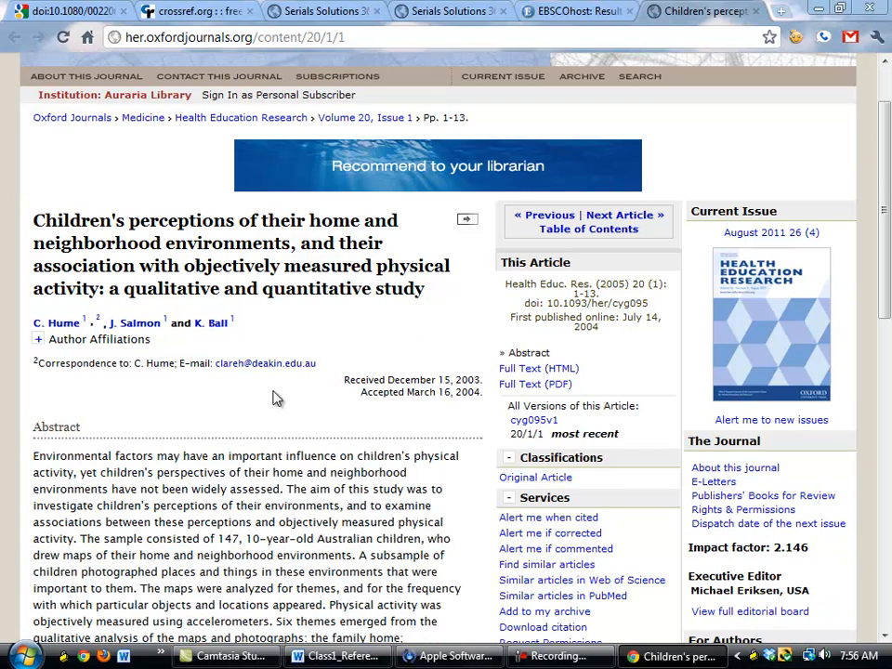
pyautogui.scroll(-2, 271, 390)
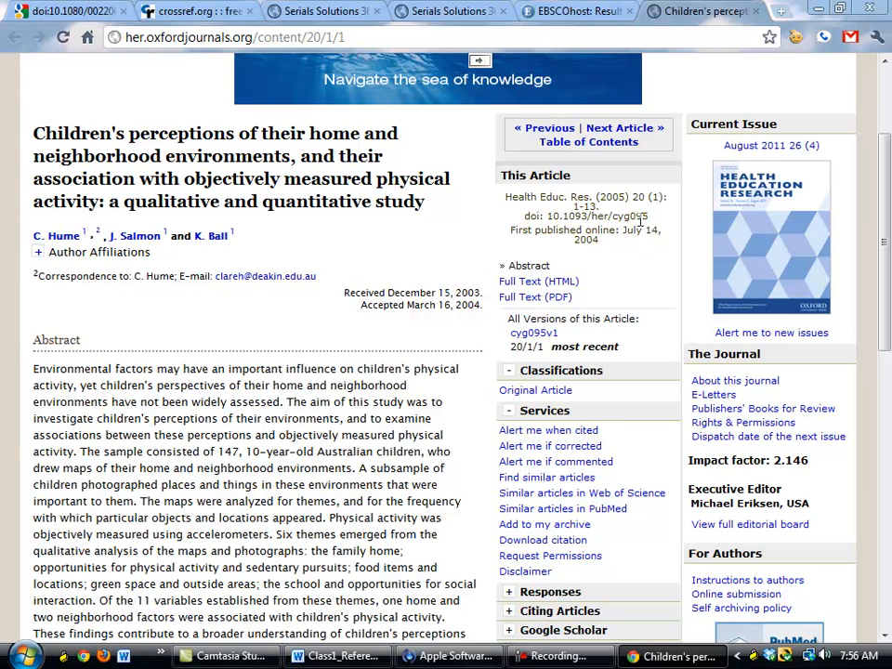
pyautogui.moveTo(546, 215); pyautogui.dragTo(525, 217)
pyautogui.hotkey('ctrl', 'c')
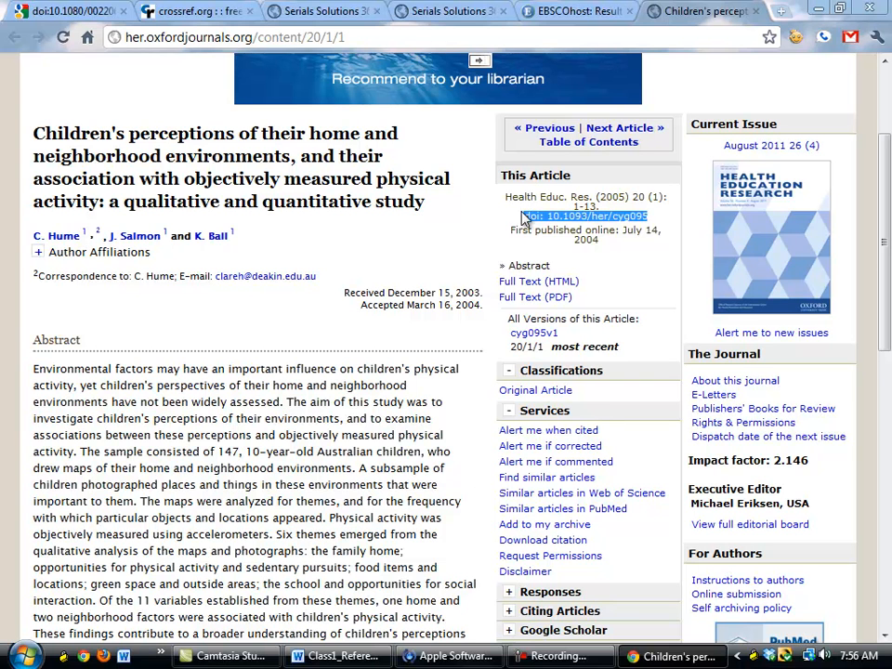
pyautogui.rightClick(539, 219)
pyautogui.click(558, 227)
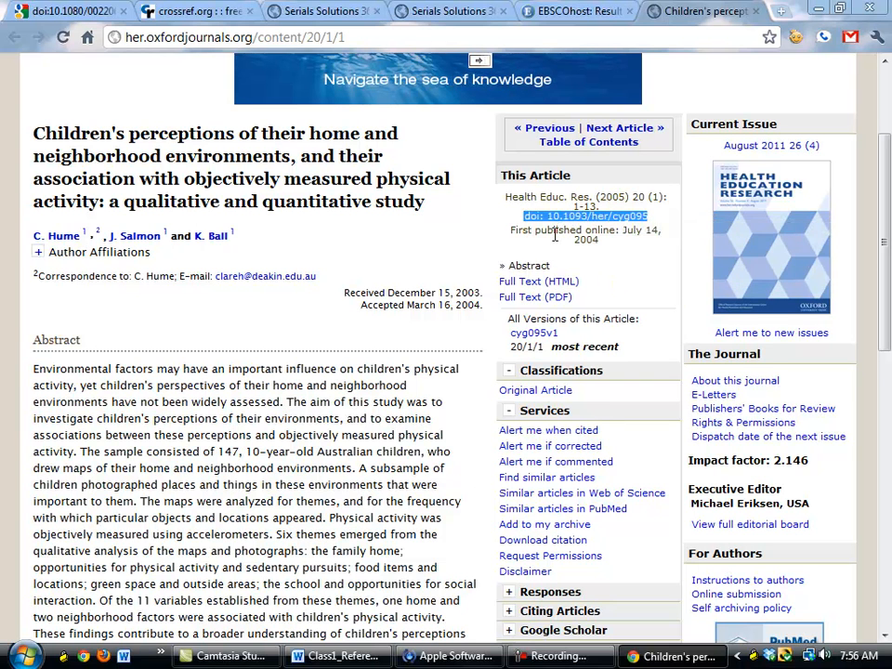
# Step: Return to Word and delete the hyperlinked DOI at the end of reference #3
pyautogui.hotkey('alt', 'Tab')
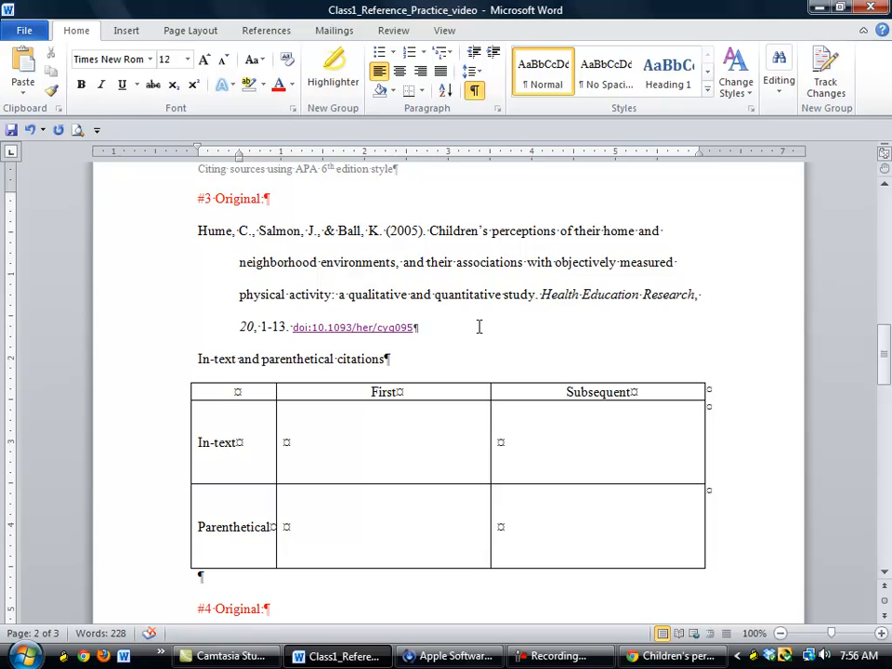
pyautogui.click(477, 325)
pyautogui.hotkey('ctrl', 'shift', 'Left')
pyautogui.hotkey('ctrl', 'shift', 'Left')
pyautogui.hotkey('ctrl', 'shift', 'Left')
pyautogui.hotkey('ctrl', 'shift', 'Left')
pyautogui.hotkey('ctrl', 'shift', 'Left')
pyautogui.hotkey('ctrl', 'shift', 'Left')
pyautogui.hotkey('ctrl', 'shift', 'Left')
pyautogui.hotkey('ctrl', 'shift', 'Left')
pyautogui.hotkey('ctrl', 'shift', 'Left')
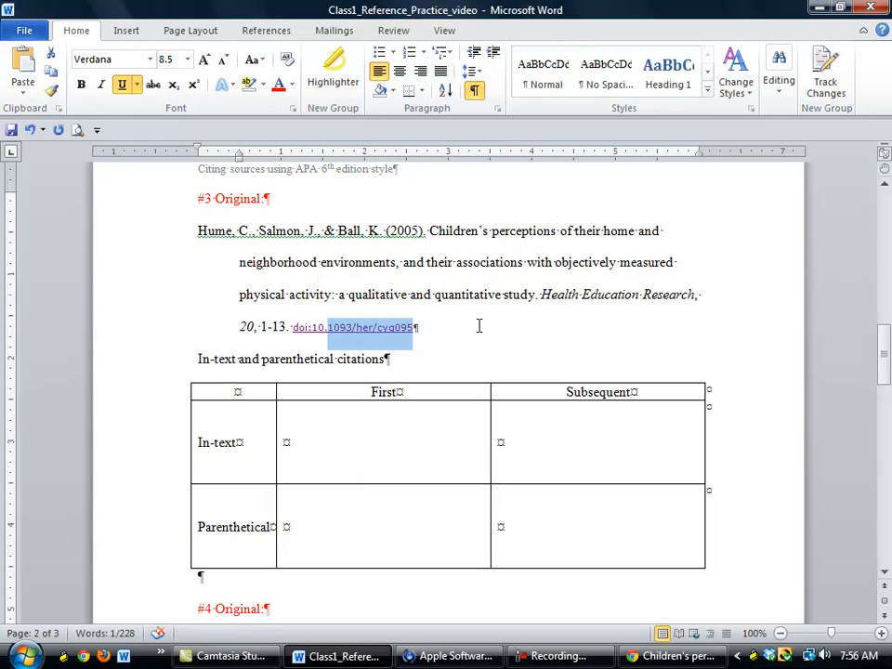
pyautogui.press('Delete')
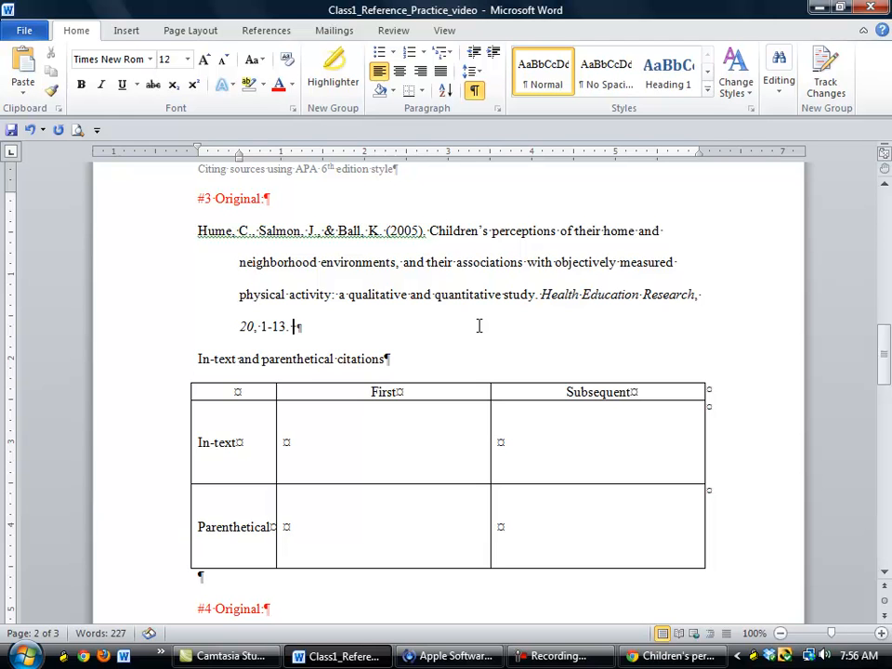
# Step: Paste the copied DOI as unformatted text at the end of reference #3
pyautogui.hotkey('ctrl', 'alt', 'v')
pyautogui.press('Up')
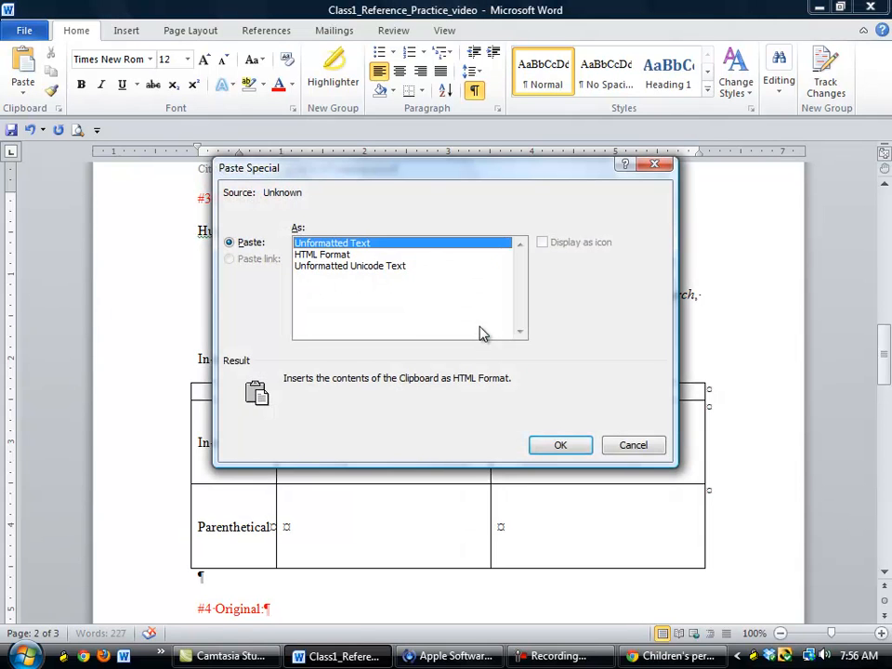
pyautogui.press('Return')
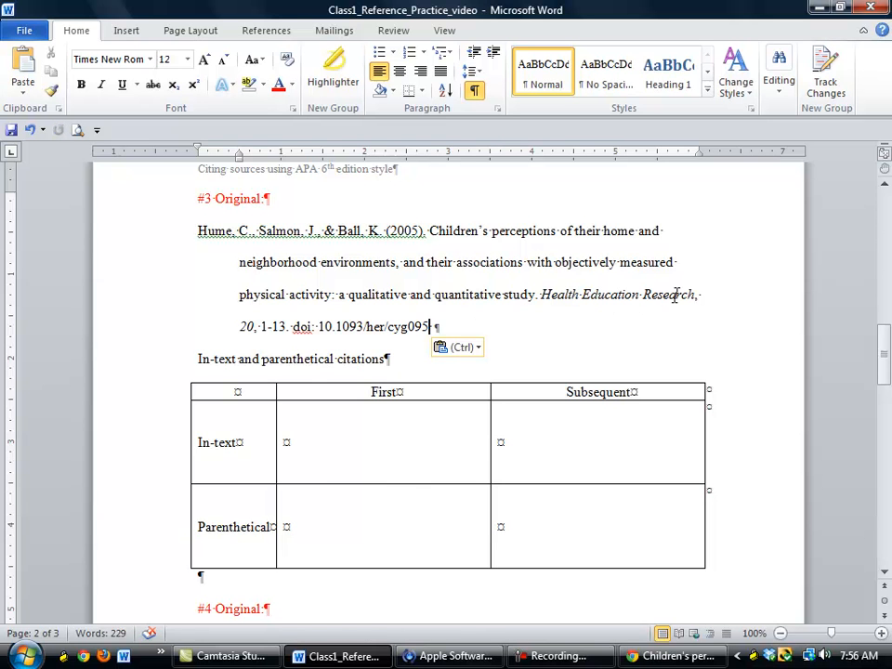
# Step: Compare the publication details of reference #3 with those on the journal's article page in the browser
pyautogui.hotkey('alt', 'Tab')
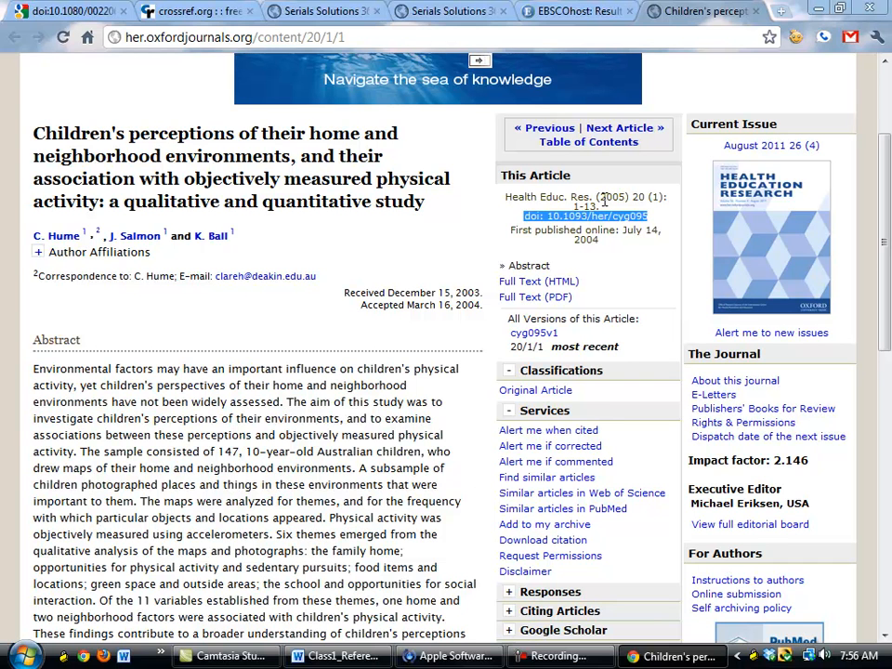
pyautogui.hotkey('alt', 'Tab')
pyautogui.hotkey('ctrl', 'v')
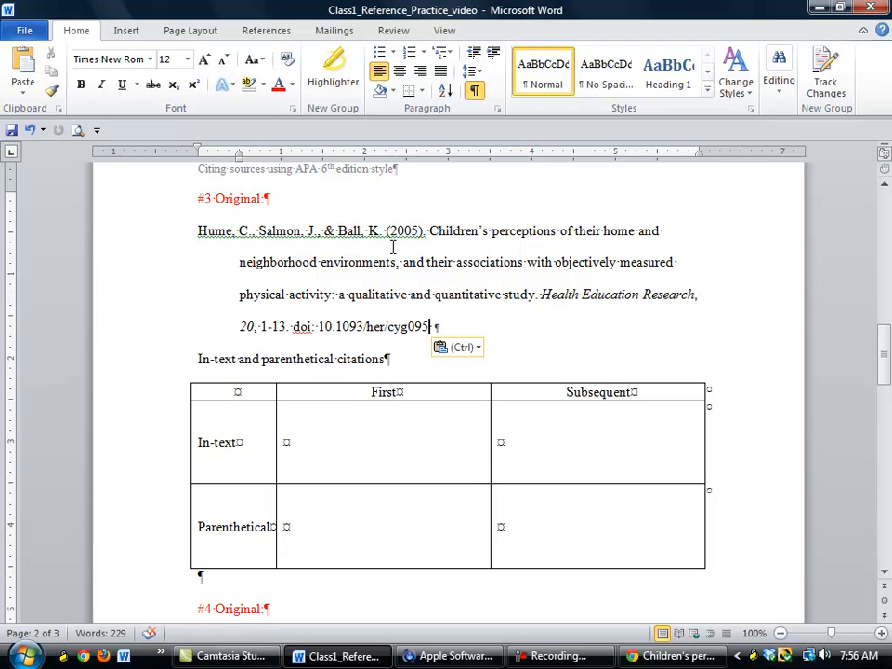
pyautogui.hotkey('alt', 'Tab')
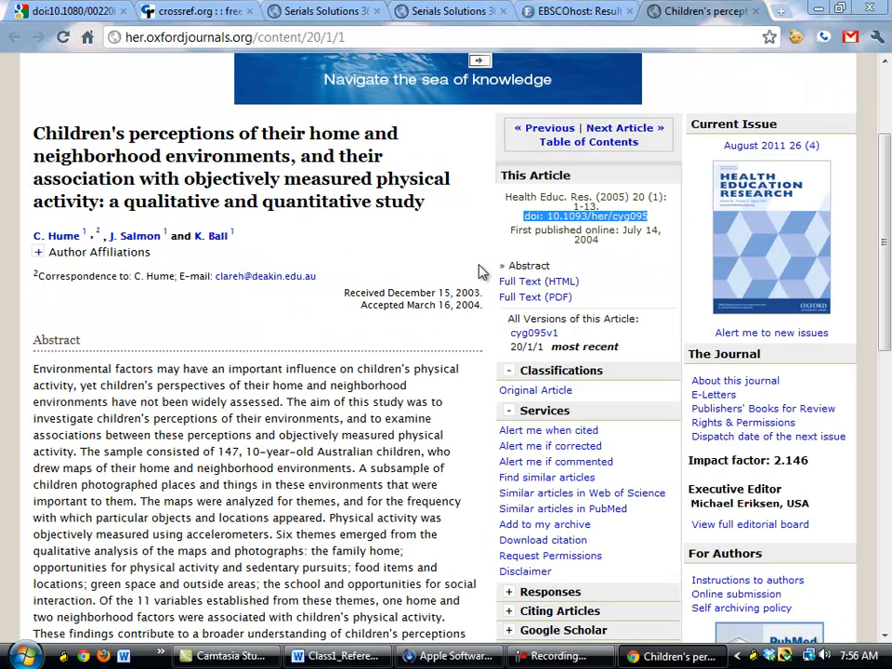
# Step: Open the journal's home page and its current issue's table of contents to check how the issue's pages are numbered
pyautogui.scroll(1, 499, 253)
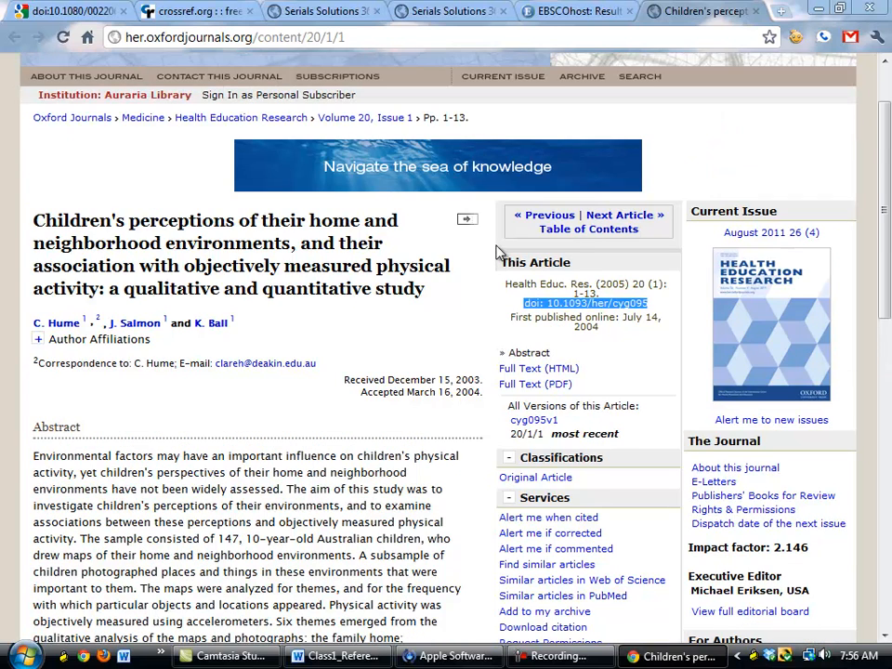
pyautogui.click(243, 128)
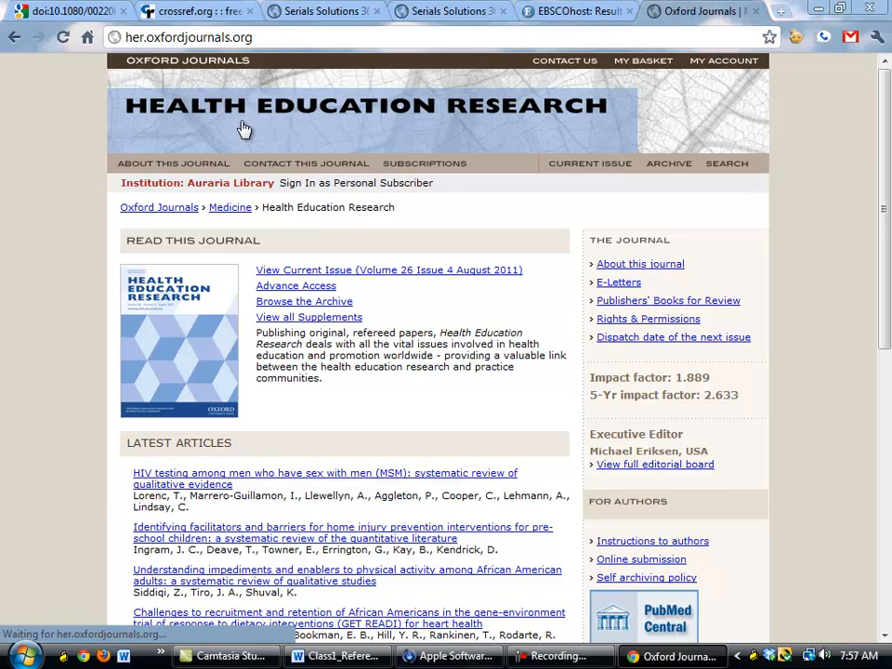
pyautogui.click(499, 272)
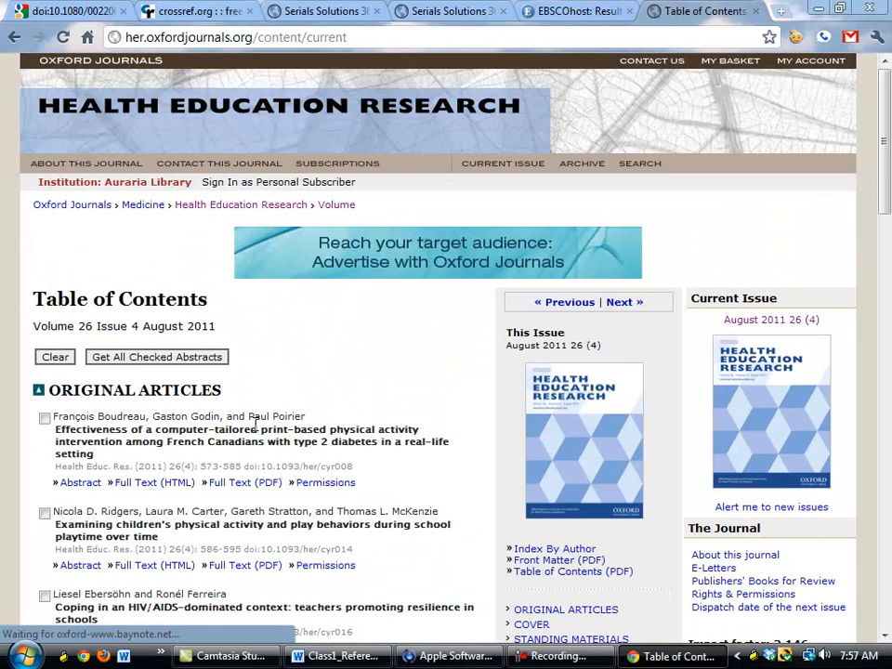
pyautogui.moveTo(225, 470)
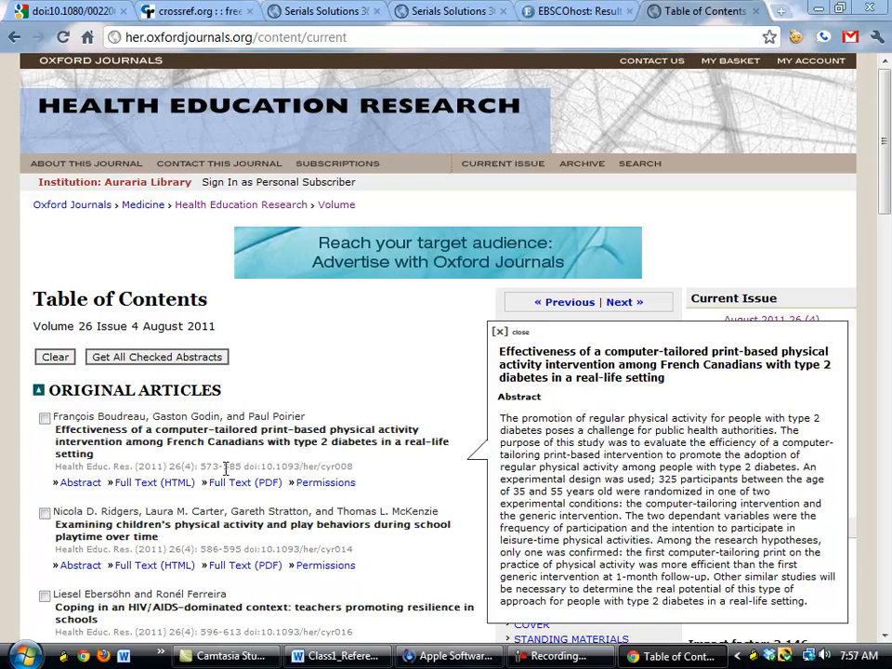
# Step: Return to Word and check the formatting of the commas around the volume number in reference #3
pyautogui.hotkey('alt', 'Tab')
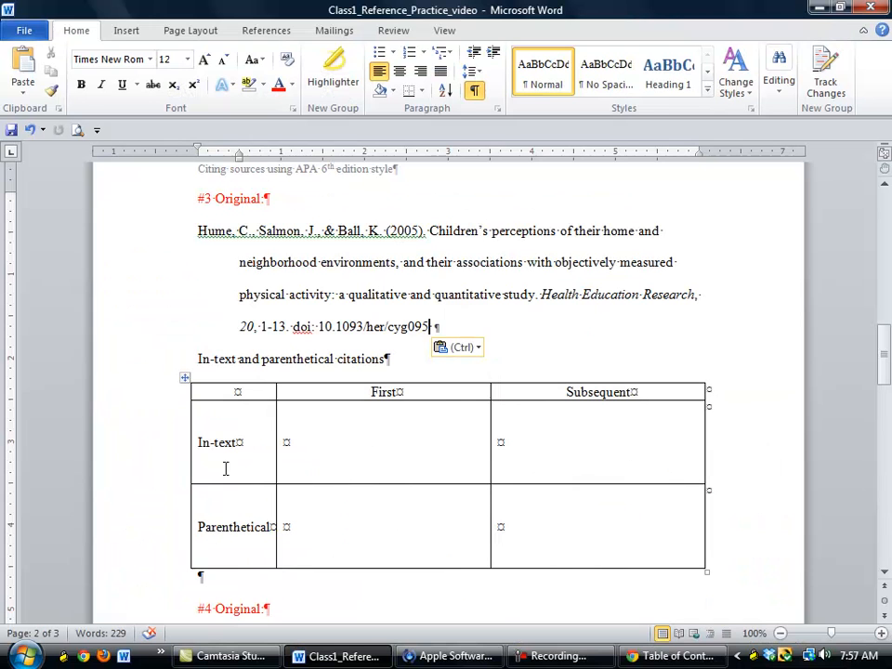
pyautogui.click(253, 327)
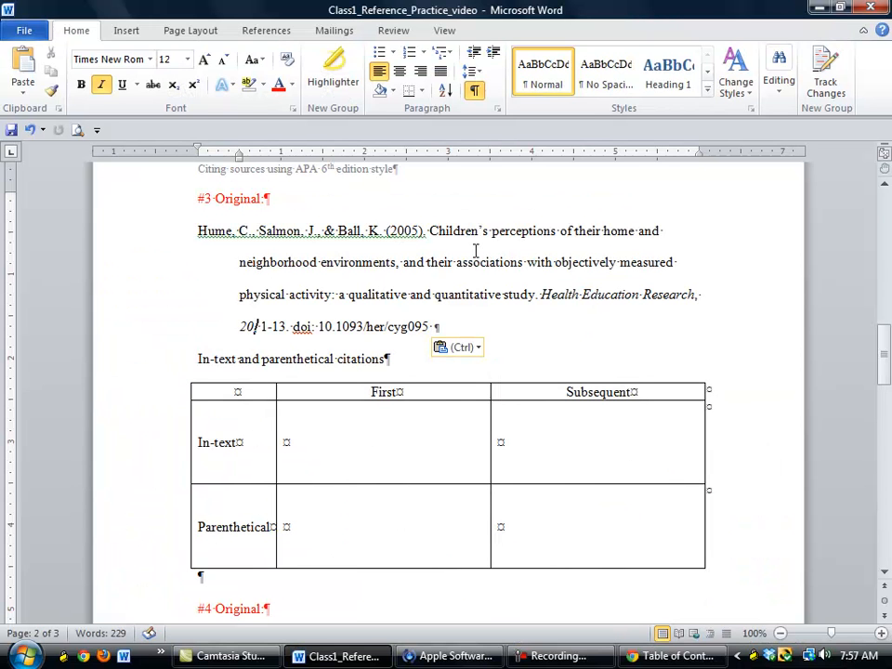
pyautogui.hotkey('shift', 'Right')
pyautogui.press('Delete')
pyautogui.press('Left')
pyautogui.hotkey('shift', 'Left')
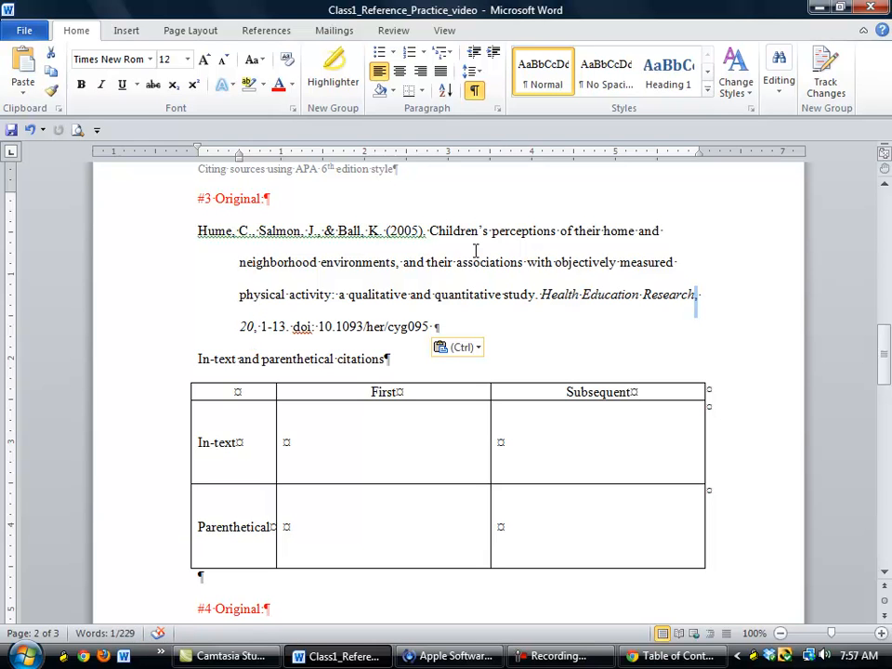
pyautogui.press('Right')
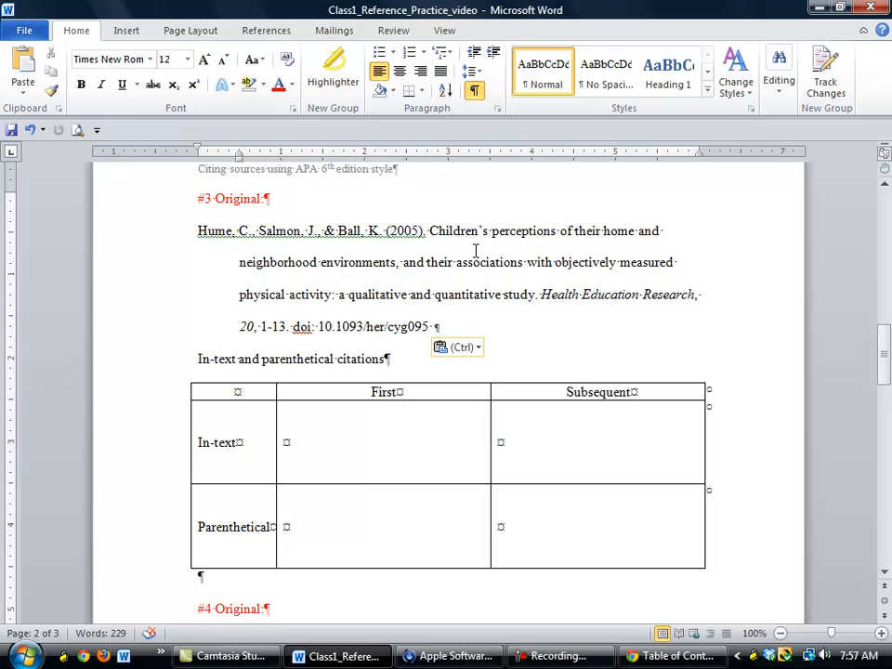
# Step: Capitalize the "a" after the colon in the article title of reference #3
pyautogui.press('Up')
pyautogui.press('Up')
pyautogui.hotkey('ctrl', 'Right')
pyautogui.hotkey('ctrl', 'Right')
pyautogui.hotkey('ctrl', 'Right')
pyautogui.press('Delete')
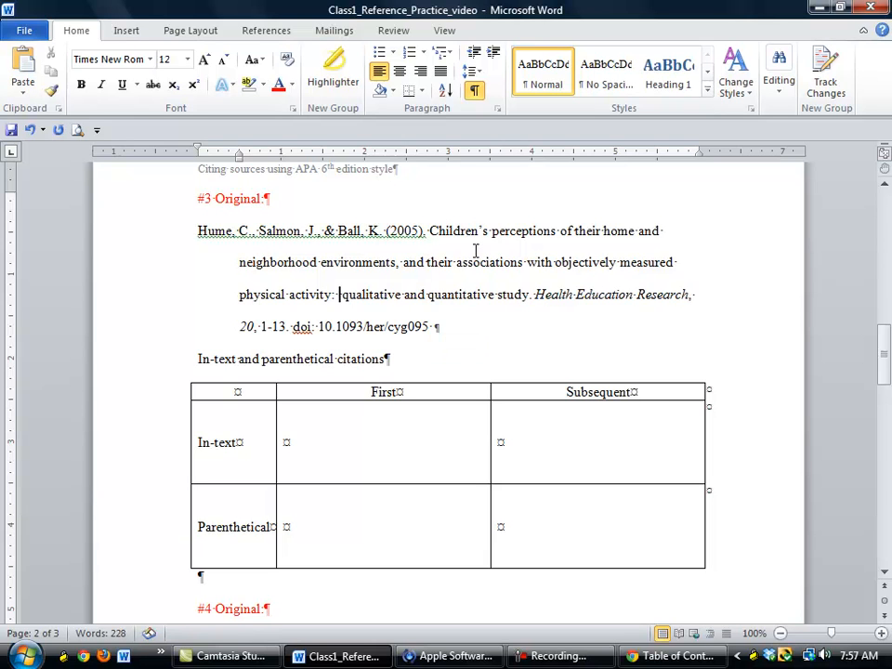
pyautogui.write('A')
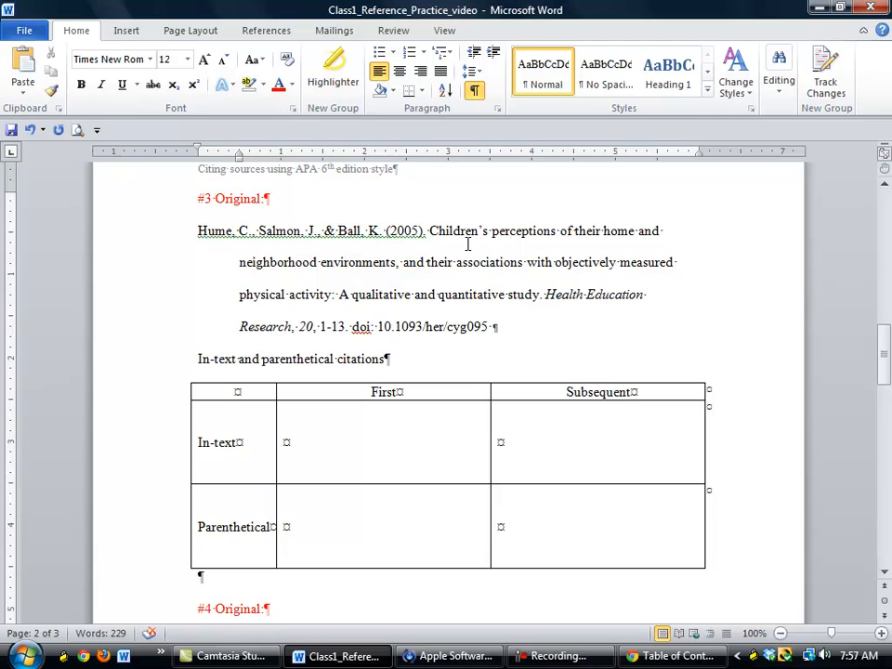
# Step: Fill in reference #3's in-text citations: first with all three surnames joined by "and" plus "(2005)", subsequent with the first surname plus "et al. (2005)"
pyautogui.click(340, 442)
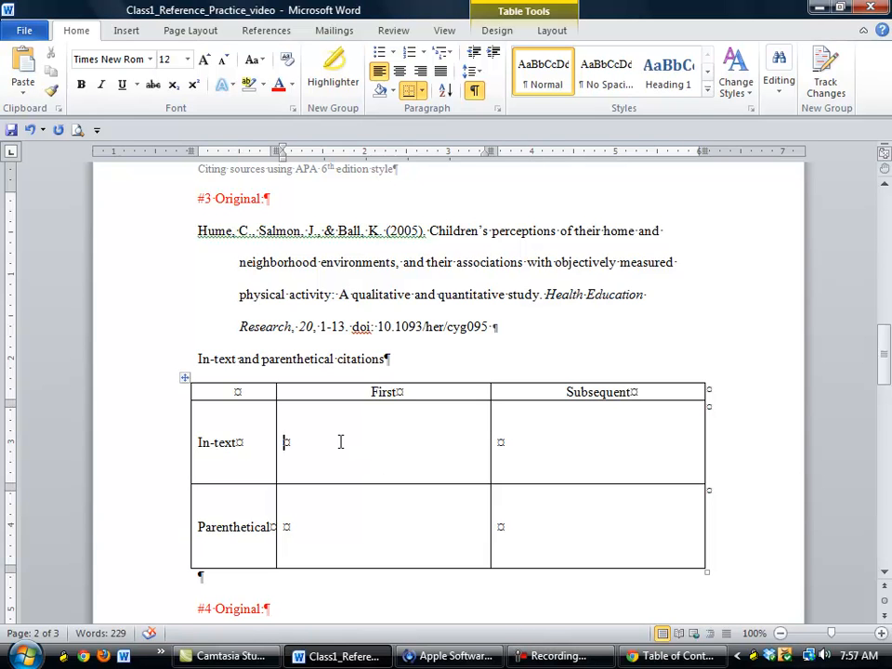
pyautogui.write('Hum')
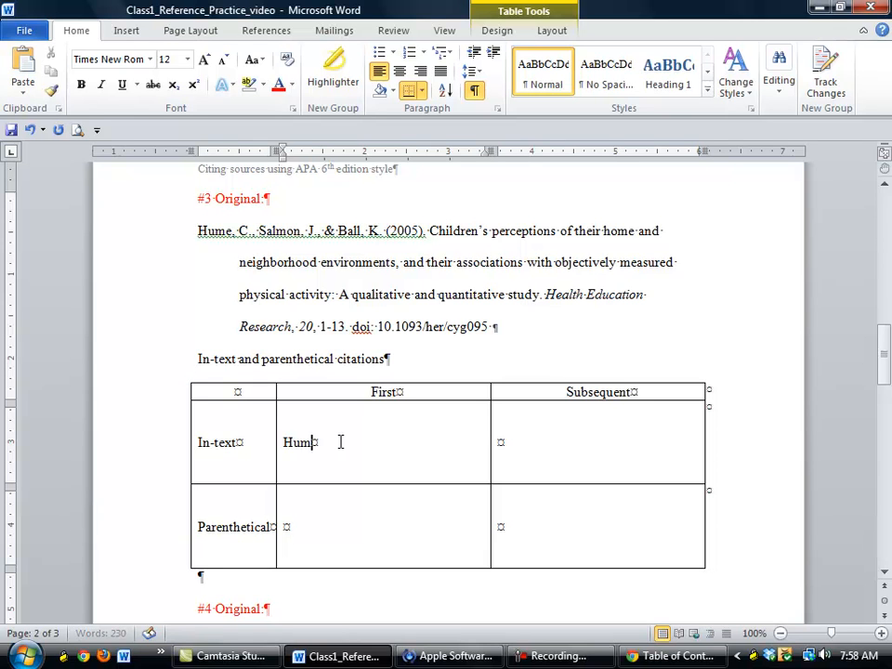
pyautogui.write('e, Salmo')
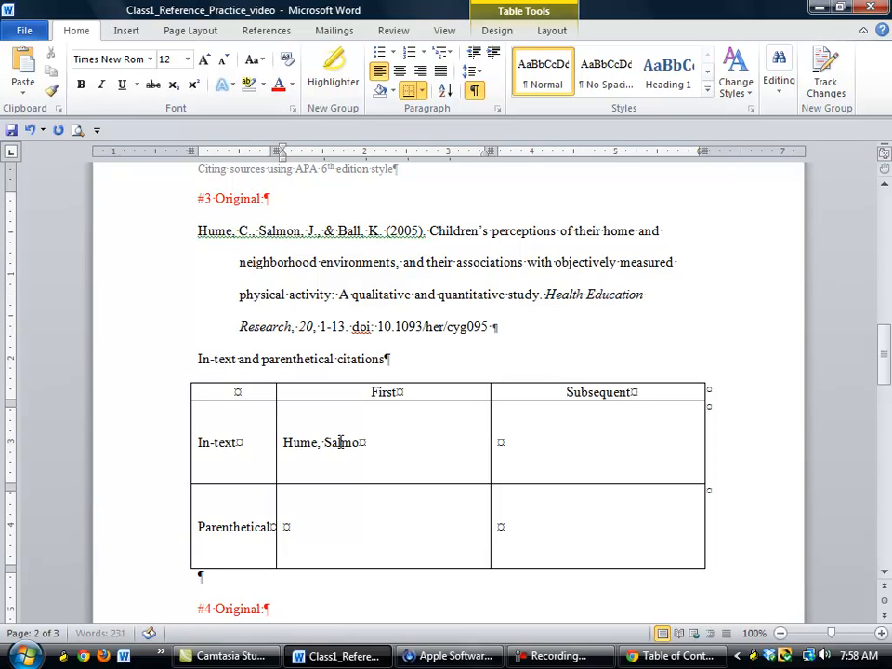
pyautogui.write('n, and Ball (2005)')
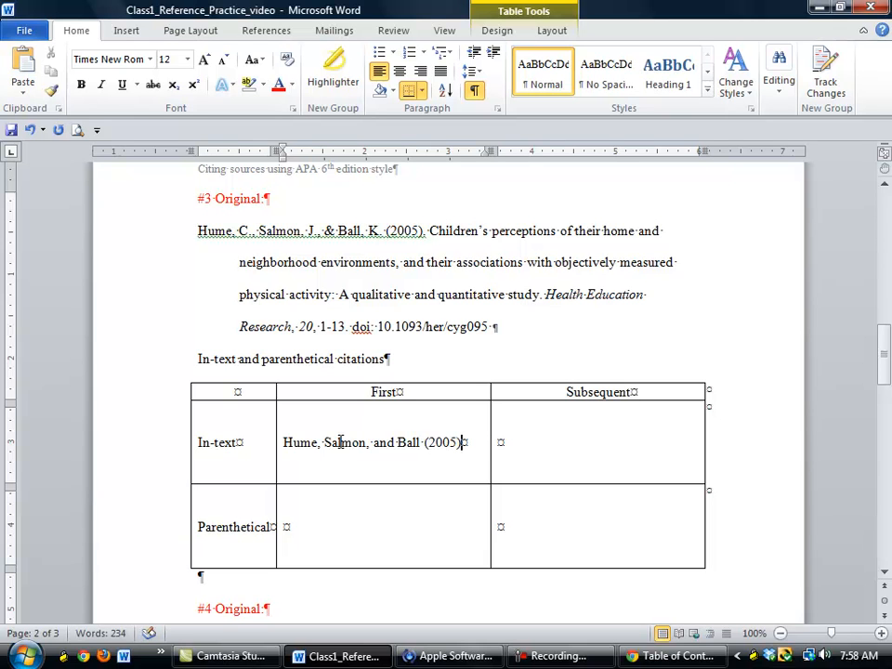
pyautogui.press('Tab')
pyautogui.write('Hu')
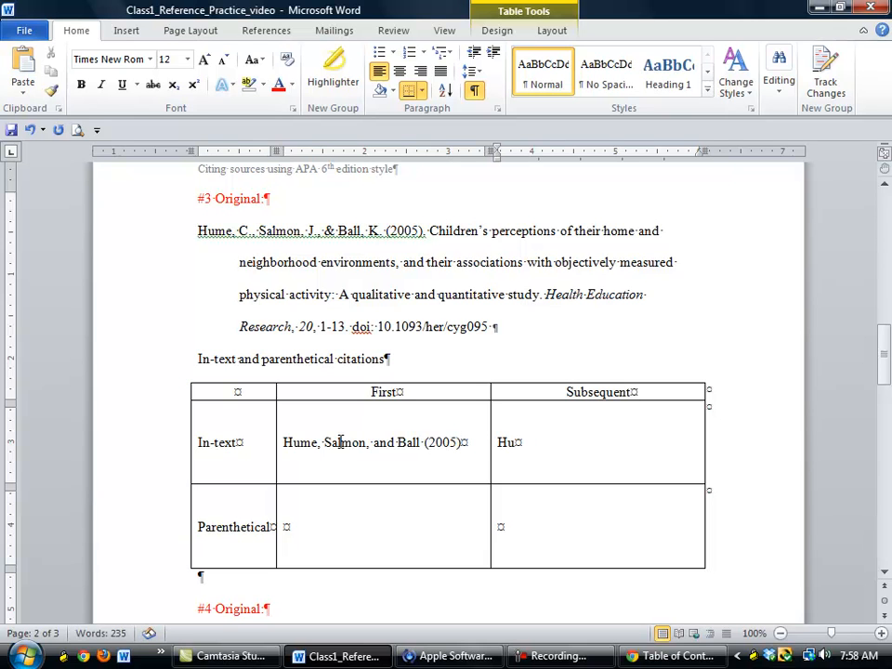
pyautogui.write('me et al.')
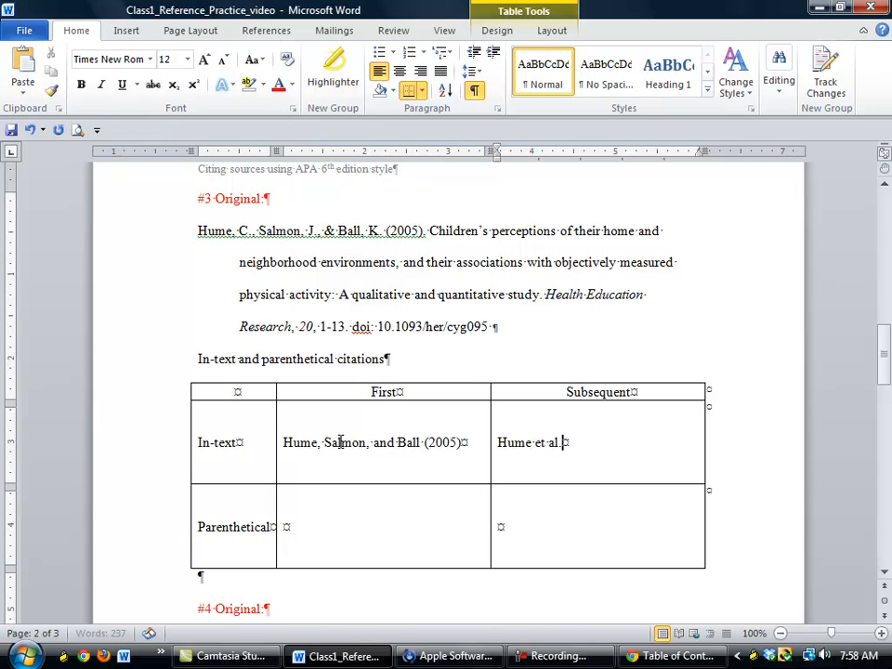
pyautogui.write(' (2005)')
# Step: Fill in reference #3's parenthetical citations: first with all three surnames joined by "&" plus "2005", subsequent with the first surname plus "et al., 2005", each in parentheses
pyautogui.press('Tab')
pyautogui.press('Tab')
pyautogui.write('(Hum')
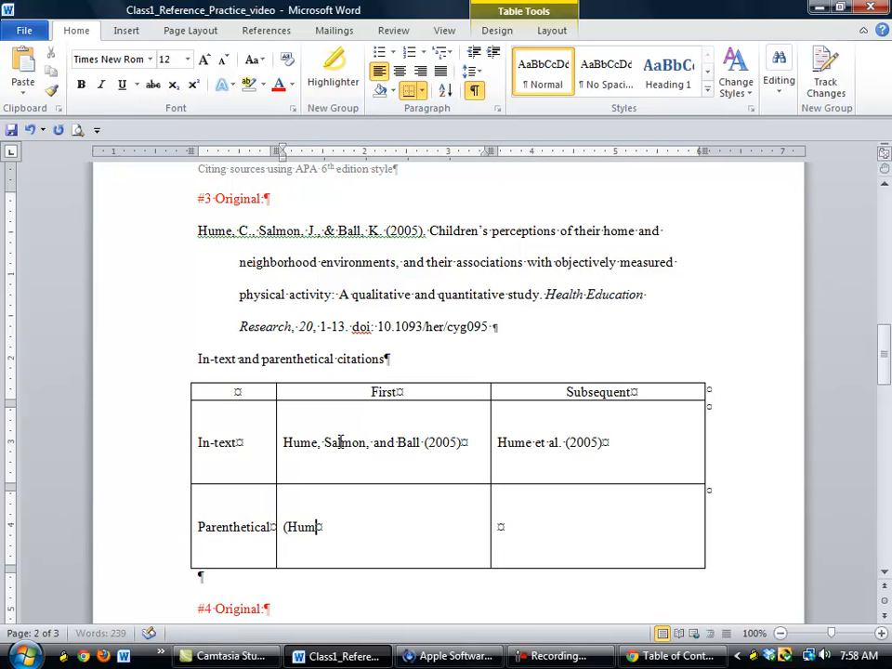
pyautogui.write('e, Salmon, & Ball, 2005')
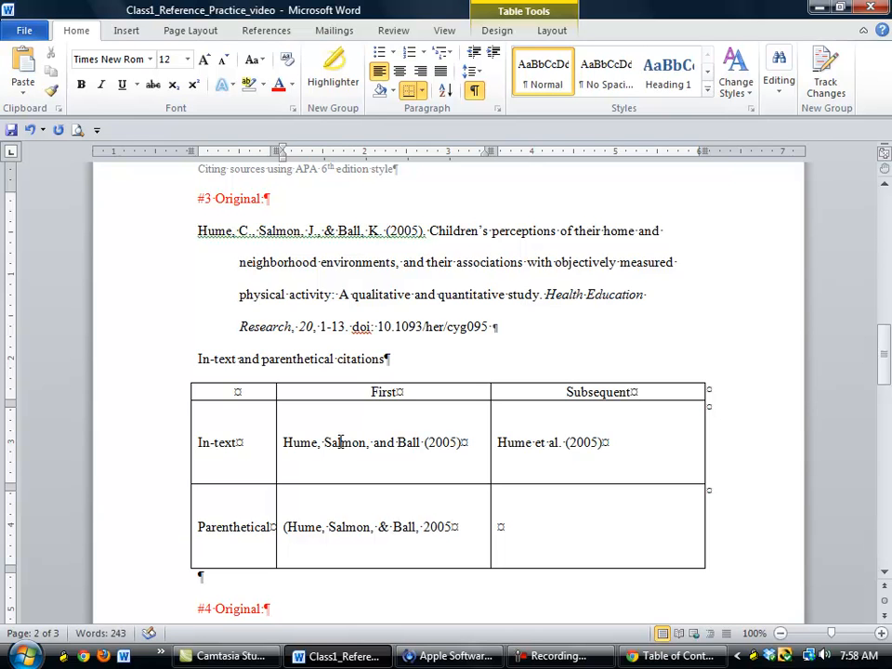
pyautogui.write(')')
pyautogui.press('Tab')
pyautogui.write('(Hume et al., 20')
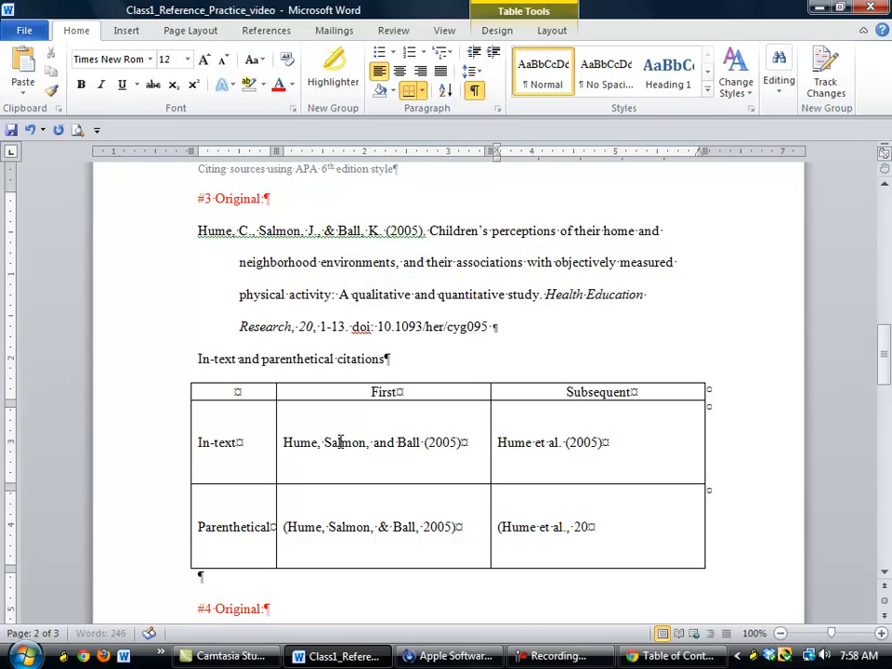
pyautogui.write('05)')
# Step: Copy the text of reference #4 from the author's name through the page range "32-38."
pyautogui.scroll(-8, 340, 442)
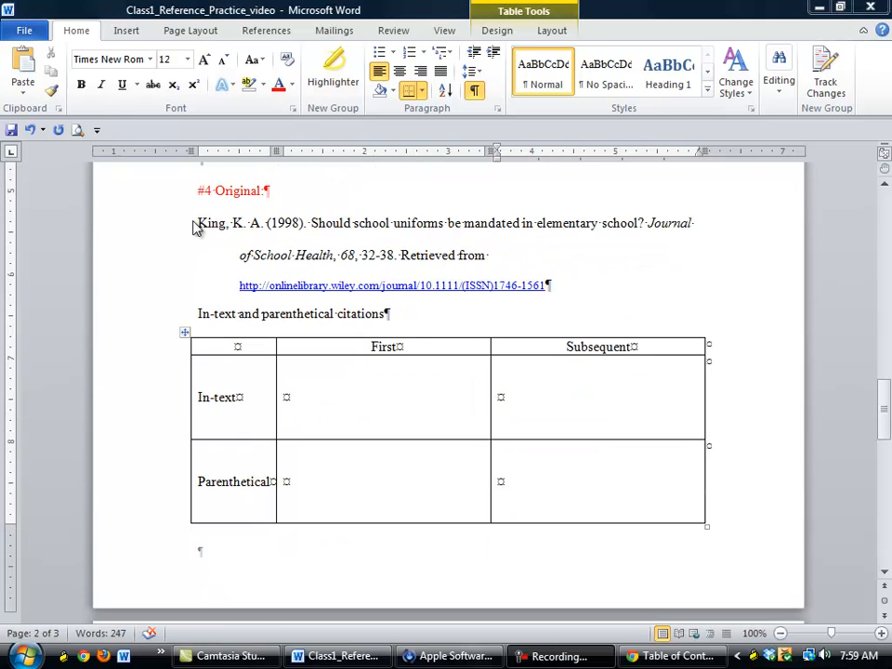
pyautogui.moveTo(198, 224)
pyautogui.mouseDown()
pyautogui.moveTo(398, 244)
pyautogui.moveTo(398, 255)
pyautogui.mouseUp()
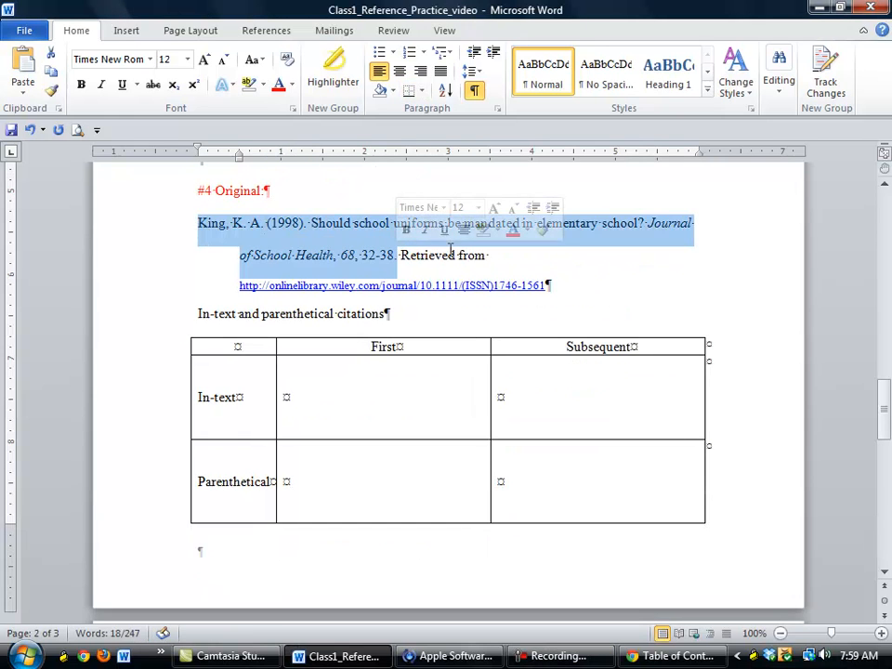
pyautogui.hotkey('alt', 'Tab')
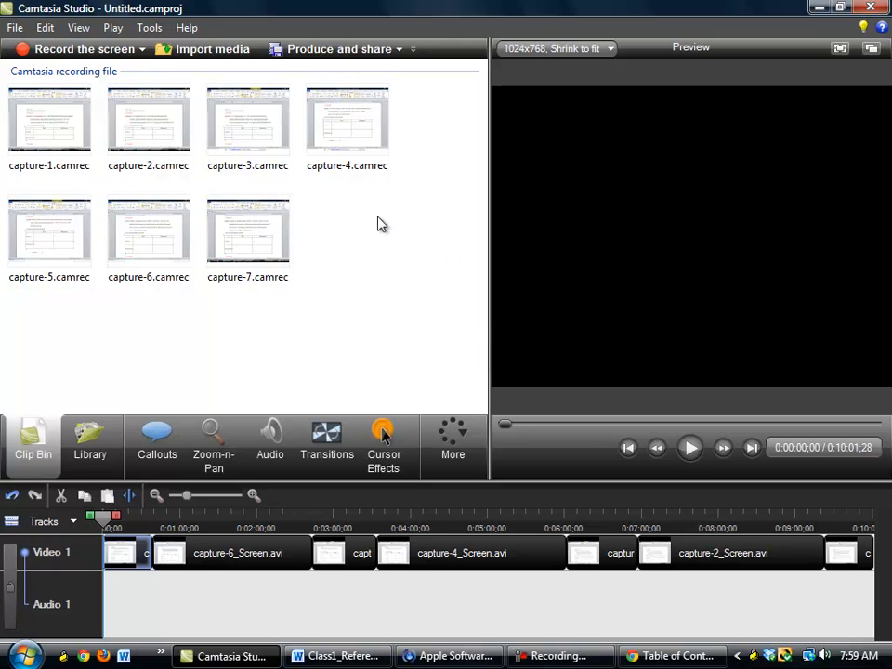
pyautogui.hotkey('alt', 'Tab')
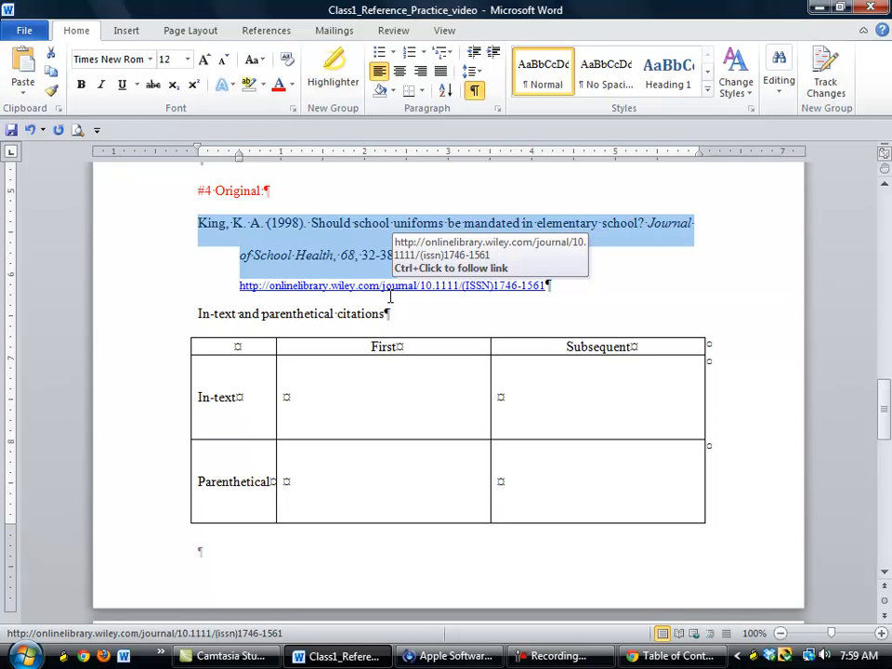
pyautogui.rightClick(350, 252)
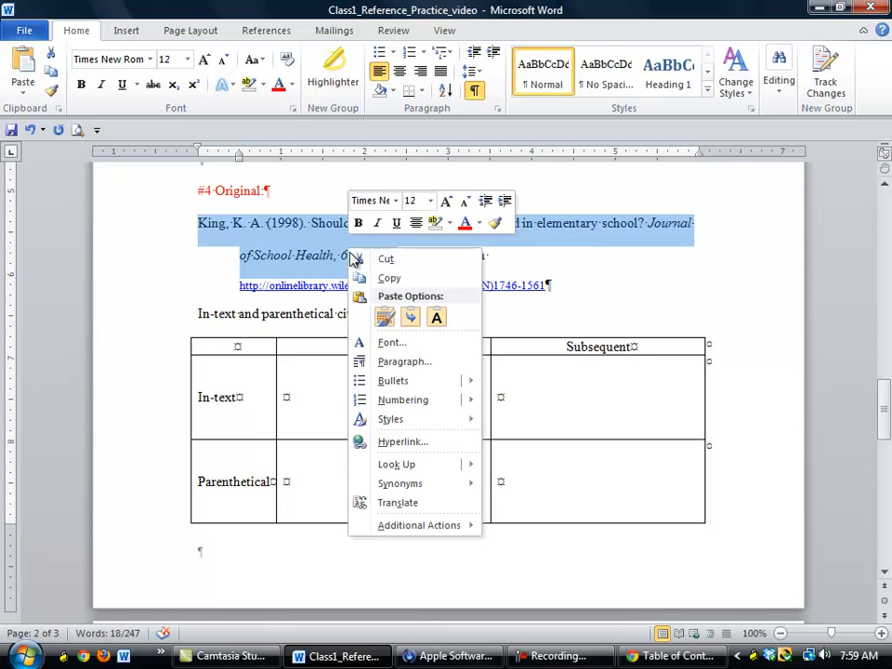
pyautogui.click(387, 278)
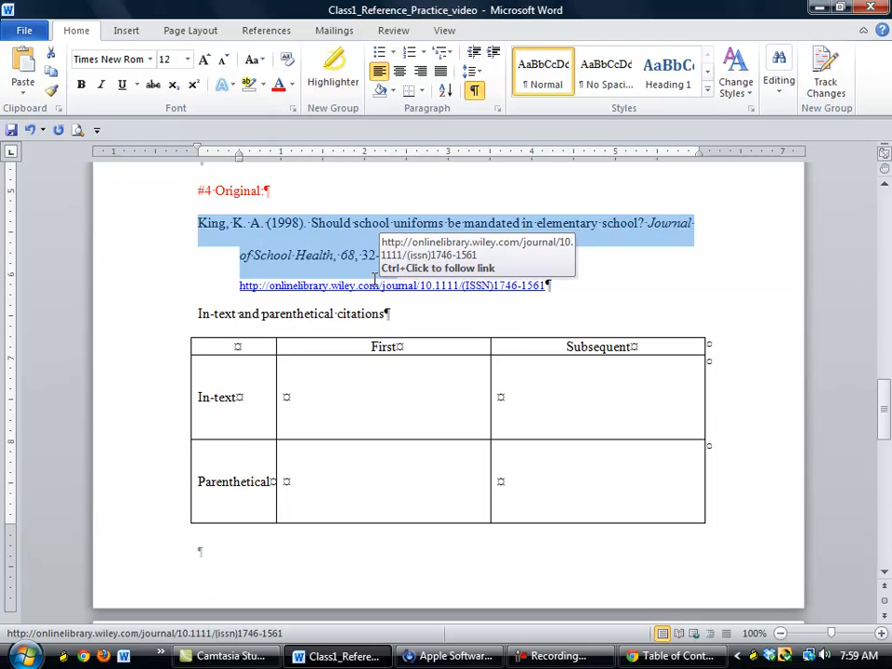
# Step: Switch to the CrossRef free DOI lookup in the browser, replace the old reference with the copied reference #4, and search for its DOI
pyautogui.click(641, 658)
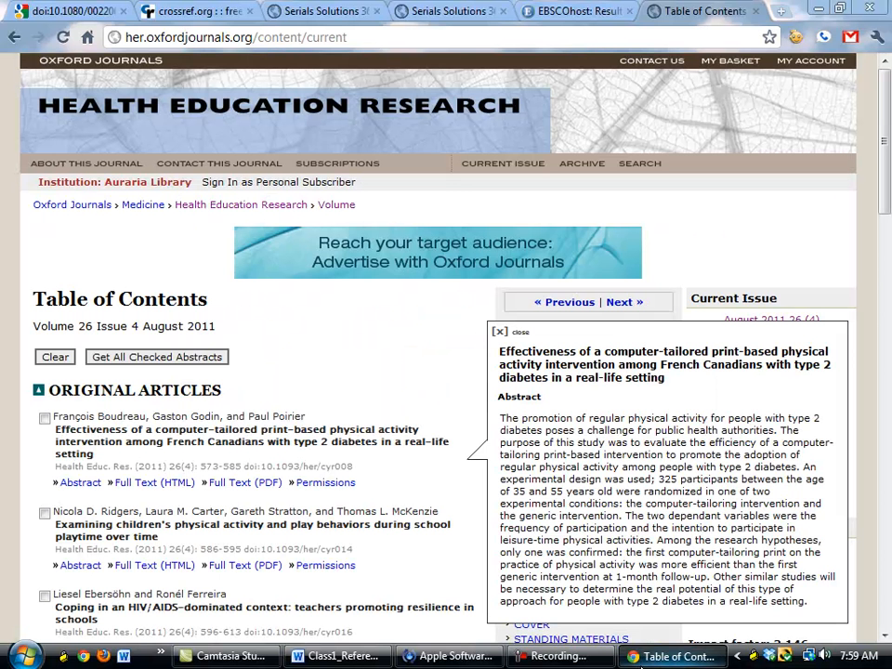
pyautogui.click(165, 8)
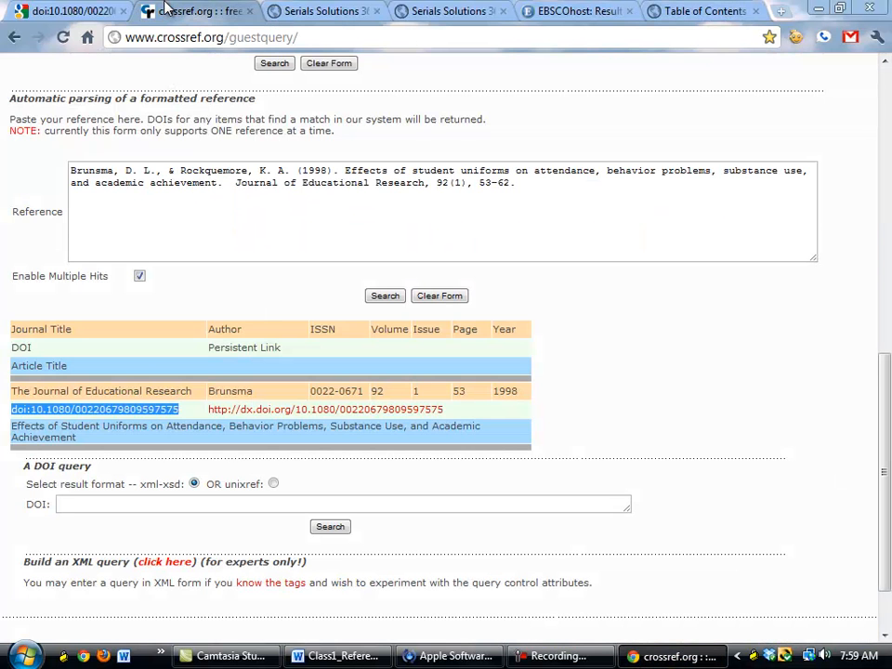
pyautogui.click(212, 193)
pyautogui.hotkey('ctrl', 'a')
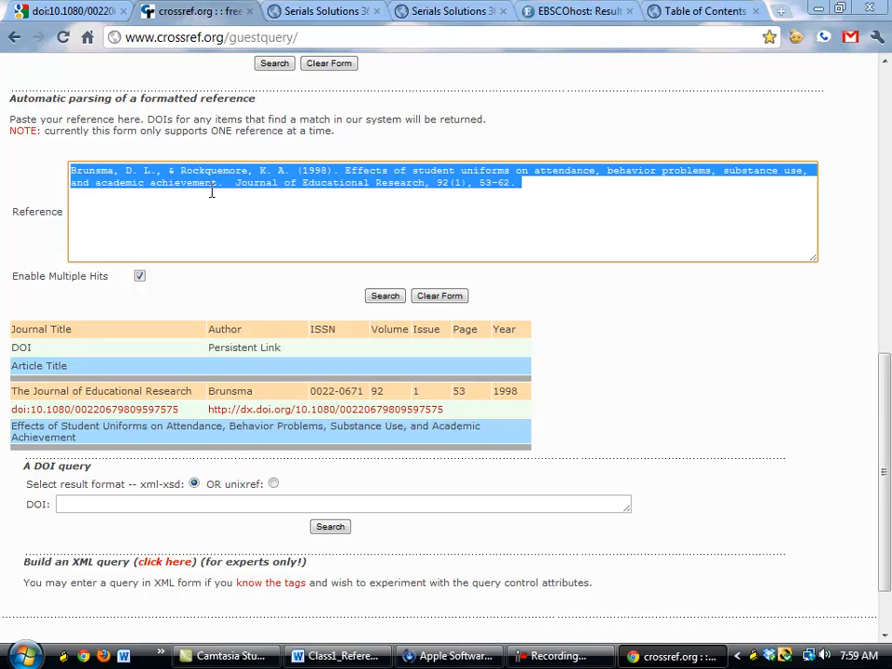
pyautogui.hotkey('ctrl', 'v')
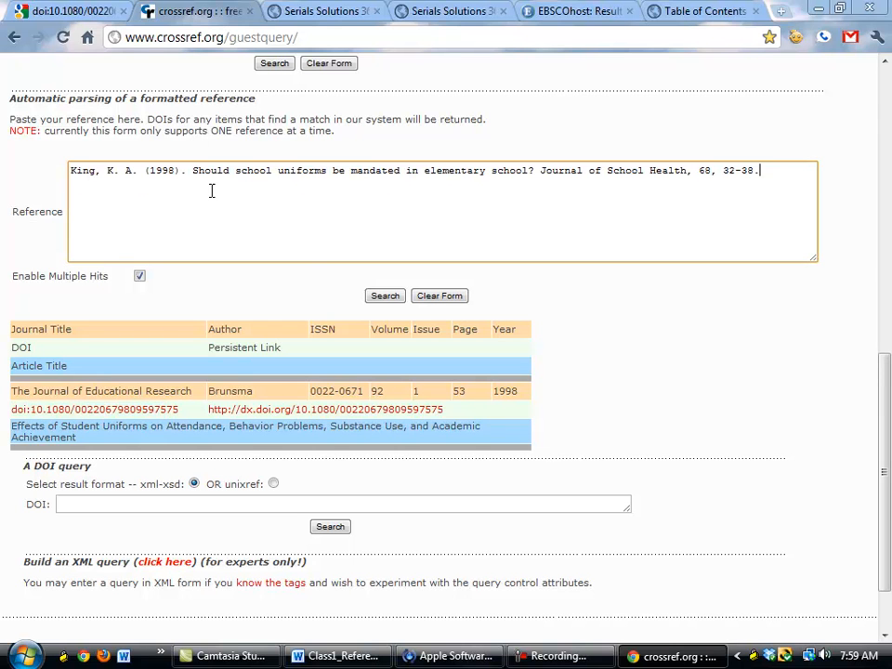
pyautogui.click(385, 296)
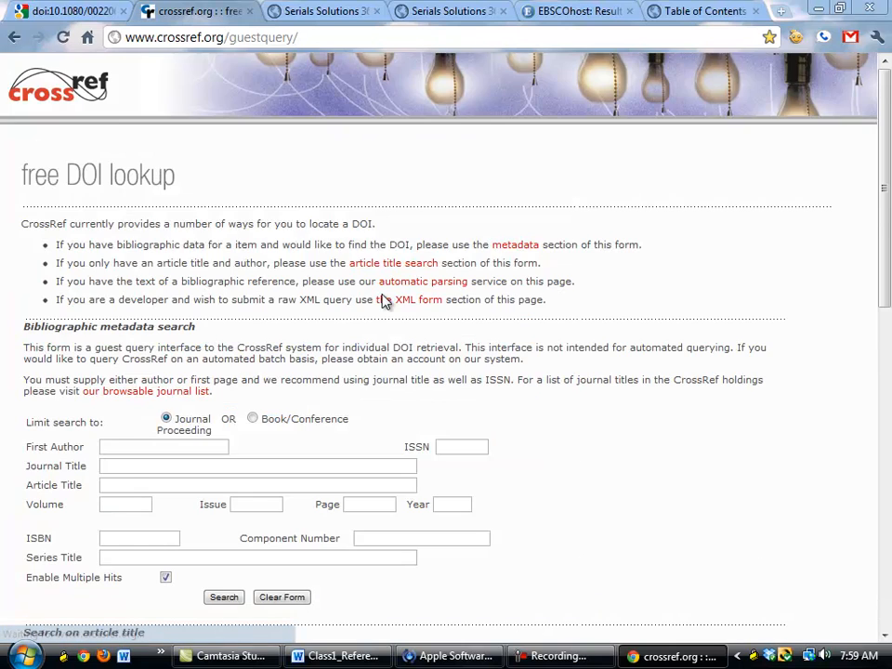
# Step: Select the DOI in the CrossRef result and open the article's persistent link to compare its publication details with reference #4 in Word
pyautogui.scroll(-10, 354, 283)
pyautogui.scroll(-5, 354, 281)
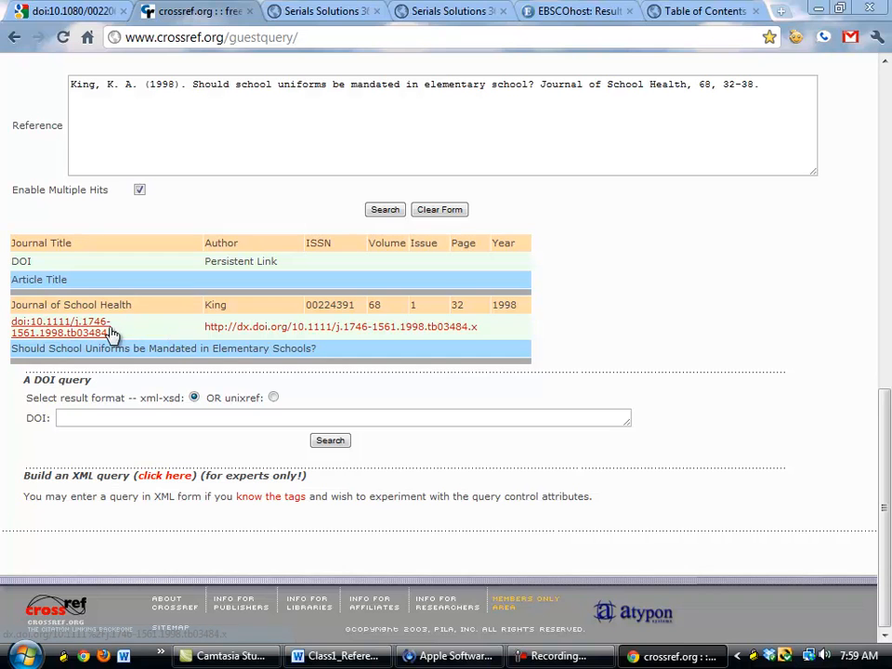
pyautogui.moveTo(124, 338); pyautogui.dragTo(15, 327)
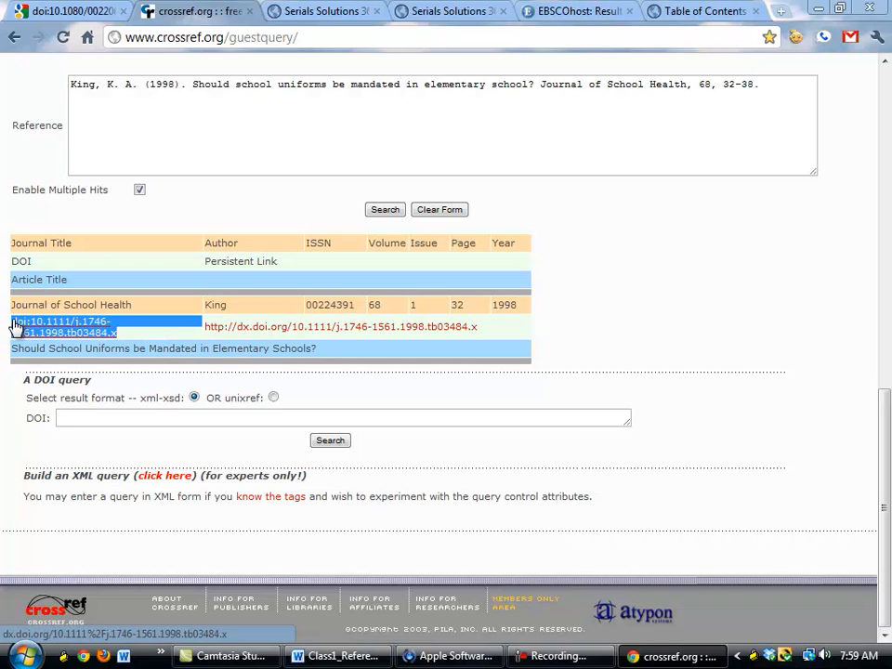
pyautogui.click(228, 330)
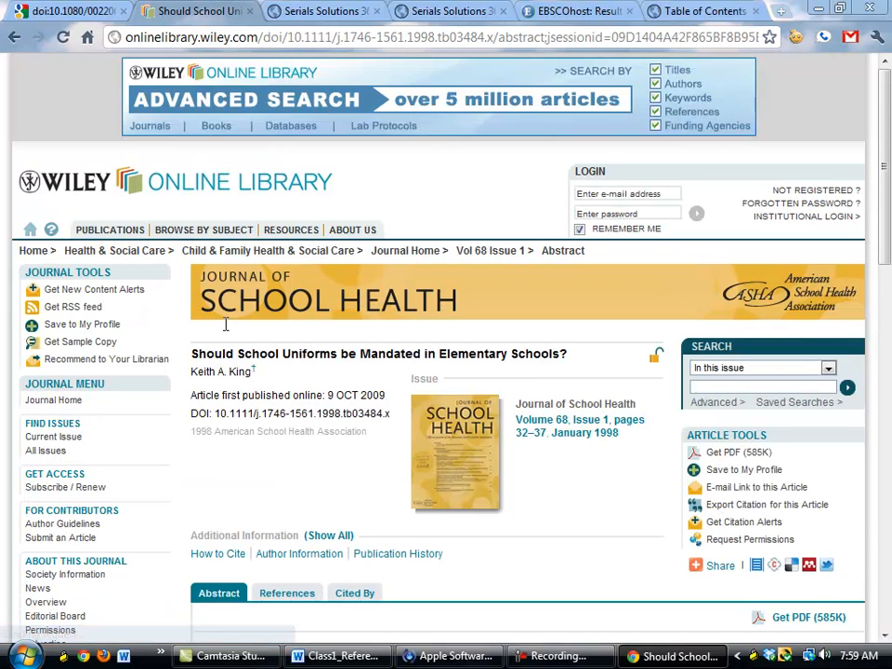
pyautogui.scroll(-1, 224, 324)
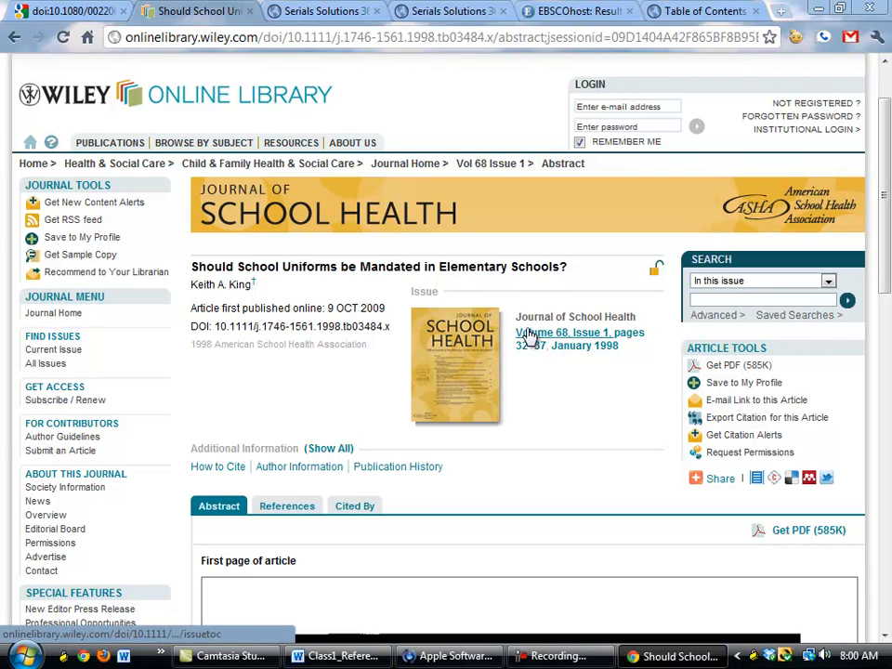
pyautogui.hotkey('alt', 'Tab')
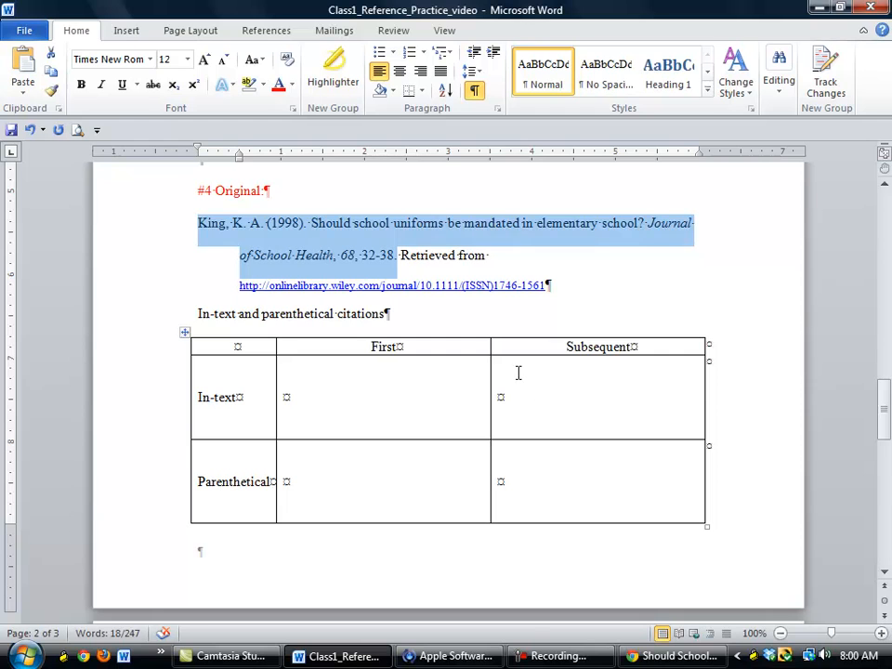
# Step: Compare reference #4 with the article's publication details in the browser, and correct its page range in Word to "32–37." with an en dash
pyautogui.hotkey('alt', 'Tab')
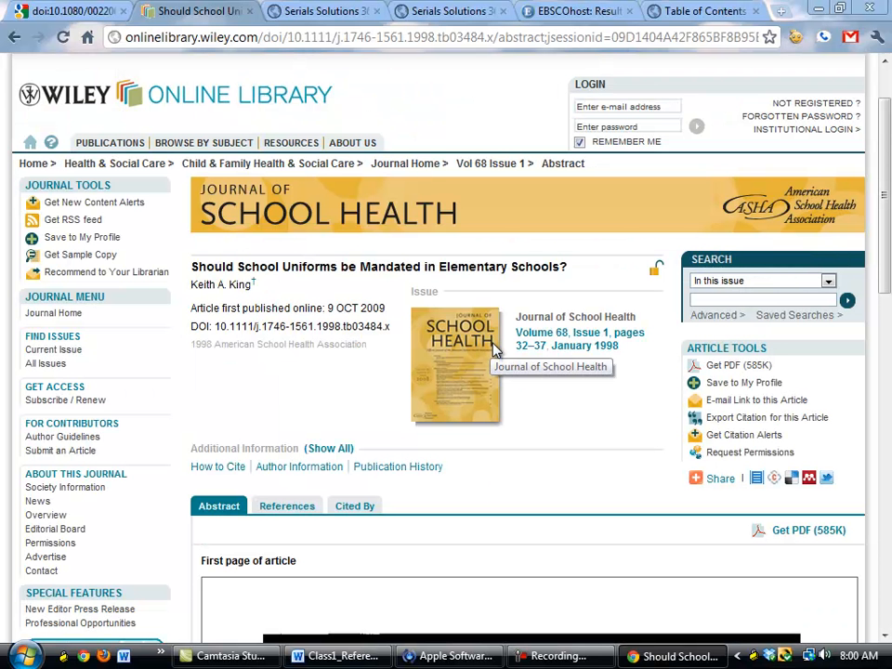
pyautogui.hotkey('alt', 'Tab')
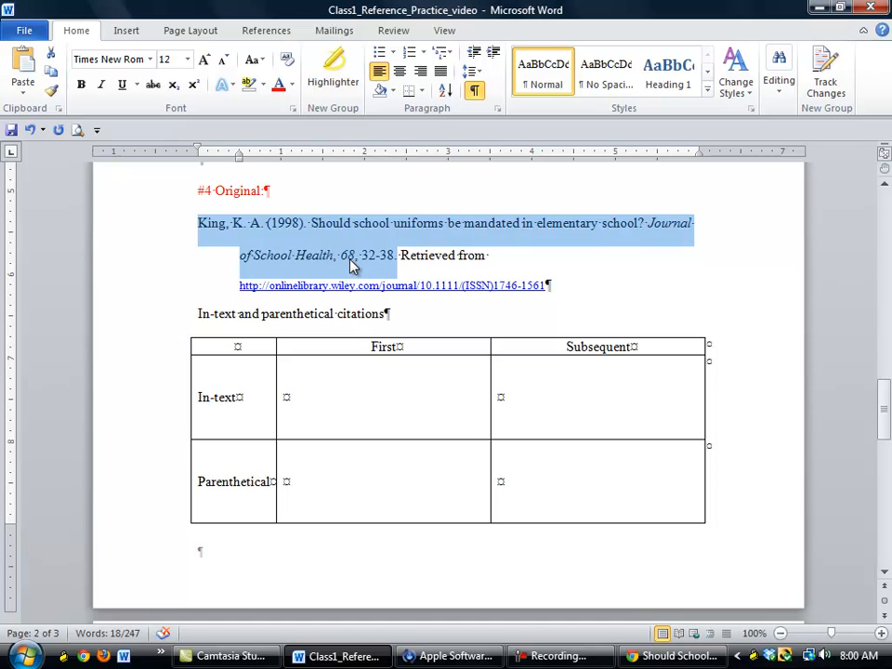
pyautogui.hotkey('alt', 'Tab')
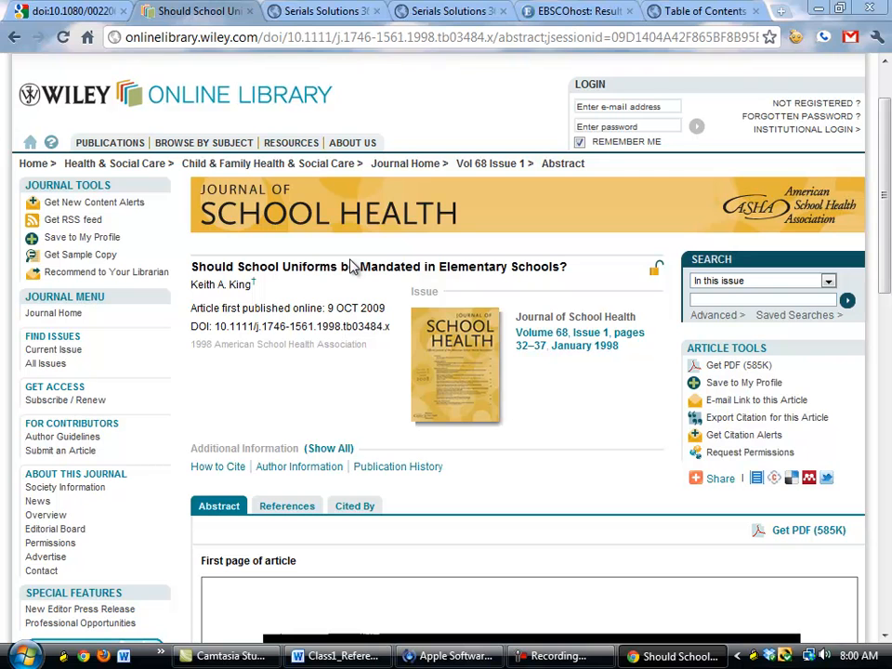
pyautogui.hotkey('alt', 'Tab')
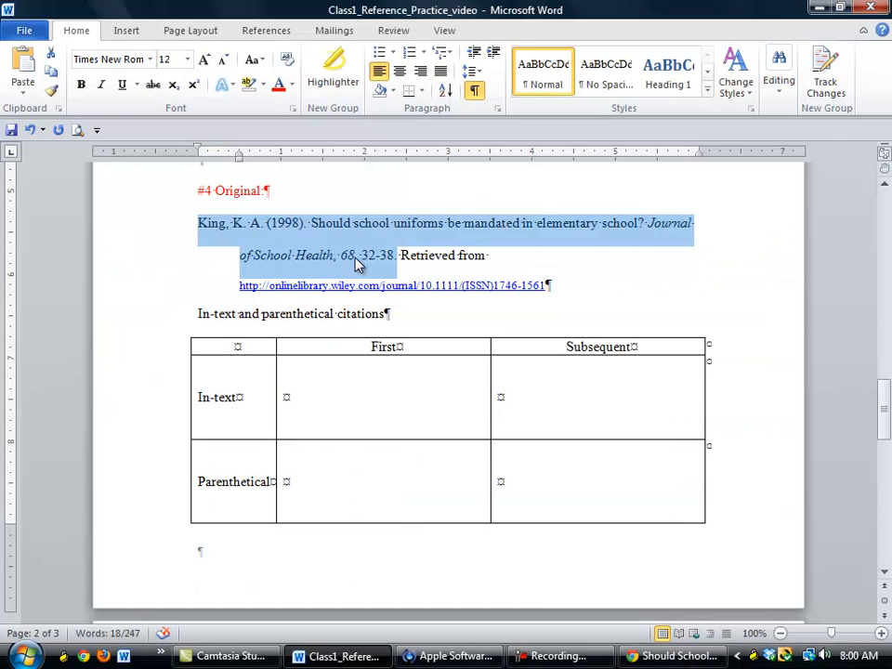
pyautogui.click(473, 255)
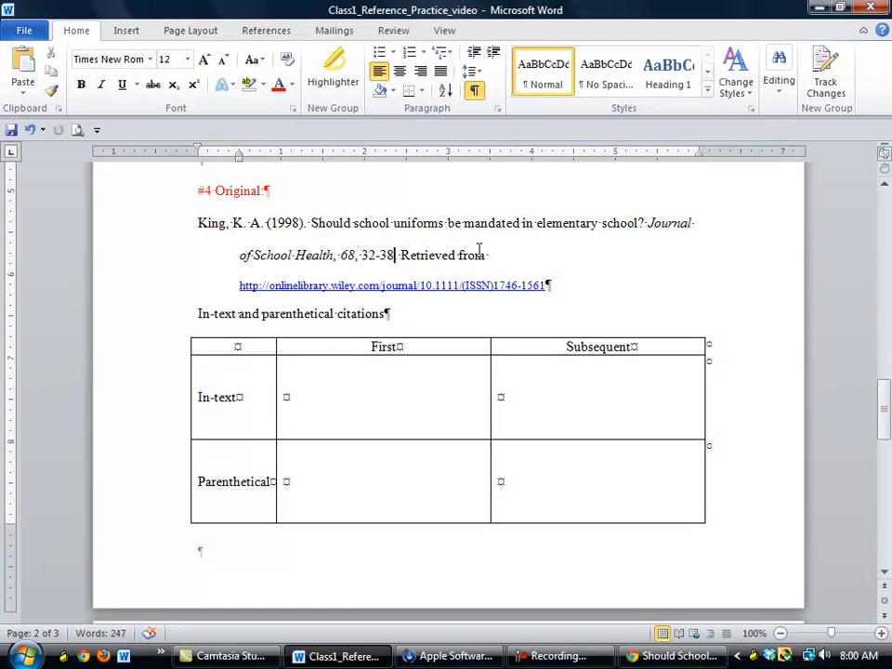
pyautogui.press('BackSpace')
pyautogui.press('BackSpace')
pyautogui.write('7.')
pyautogui.press('Left')
pyautogui.press('Left')
pyautogui.press('Left')
pyautogui.press('BackSpace')
pyautogui.press('ctrl+KP_Subtract')
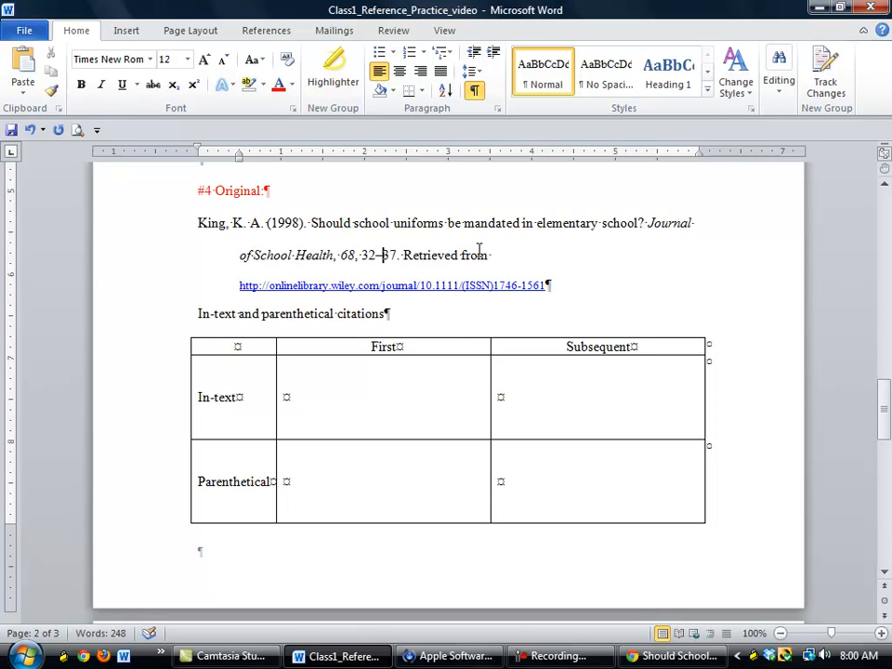
# Step: Replace reference #4's "Retrieved from" and web address with the copied DOI "doi:10.1111/j.1746-1561.1998.tb03484.x"
pyautogui.press('Down')
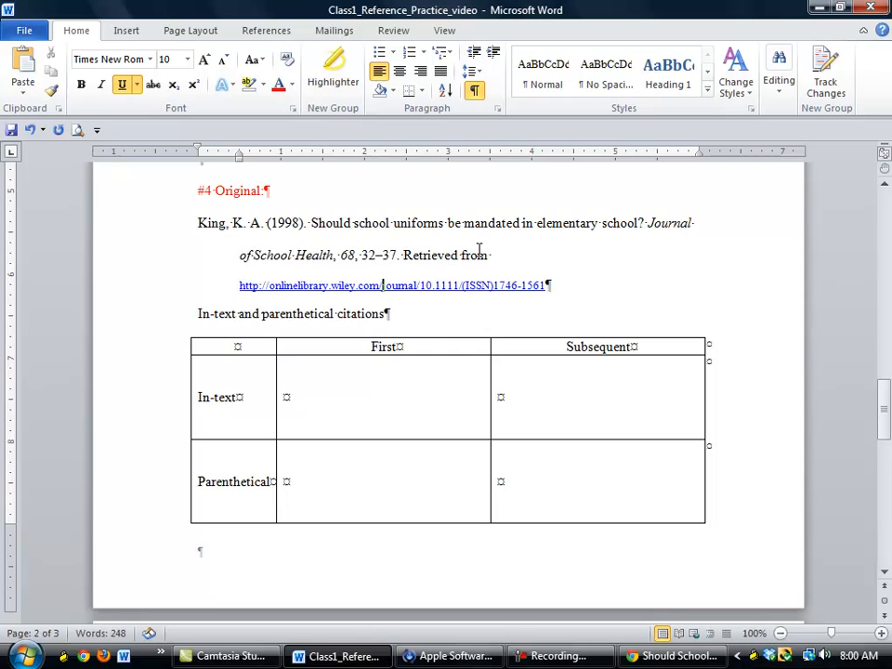
pyautogui.hotkey('ctrl', 'Left')
pyautogui.hotkey('ctrl', 'Left')
pyautogui.hotkey('ctrl', 'Left')
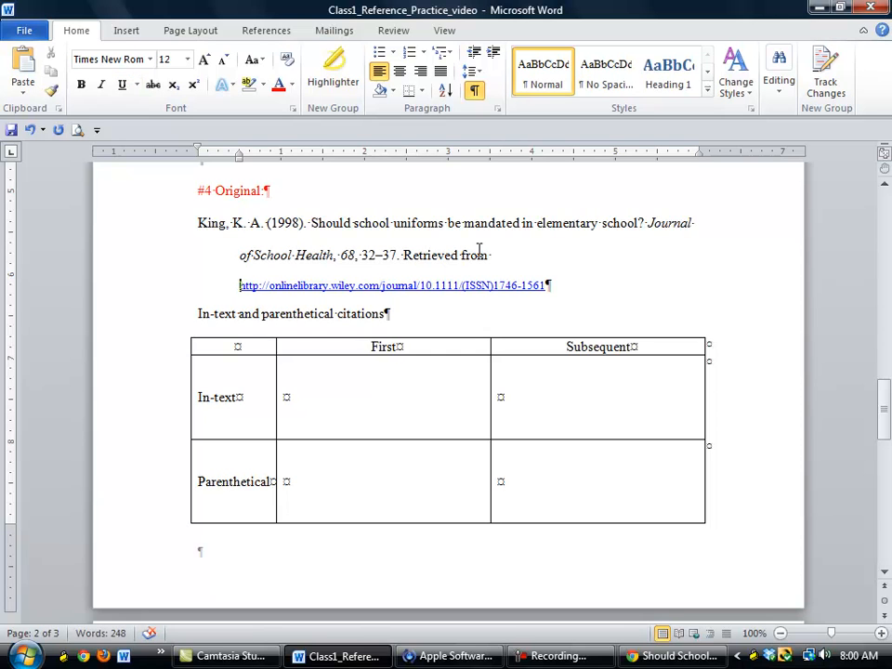
pyautogui.hotkey('shift', 'Down')
pyautogui.hotkey('shift', 'Home')
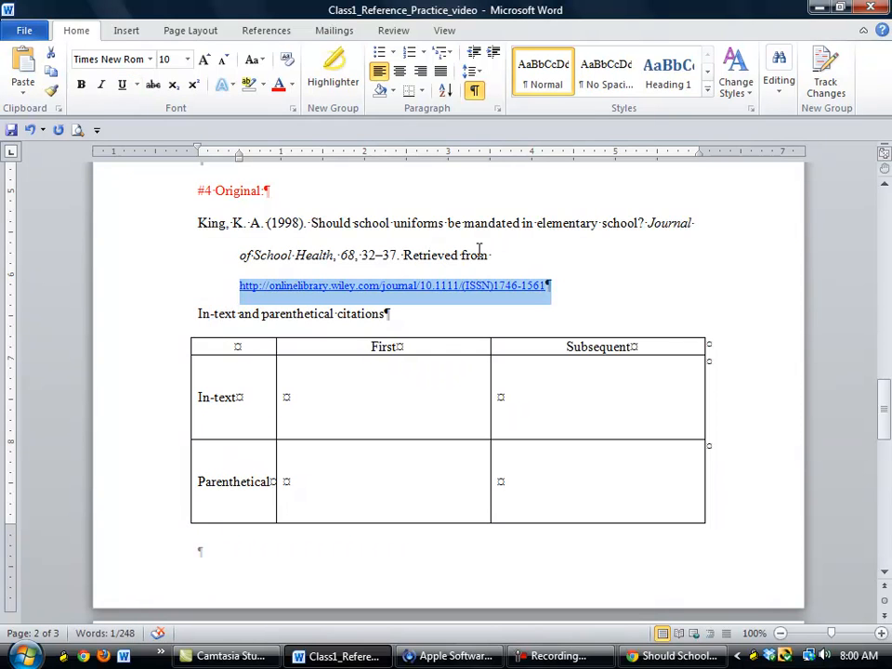
pyautogui.press('Delete')
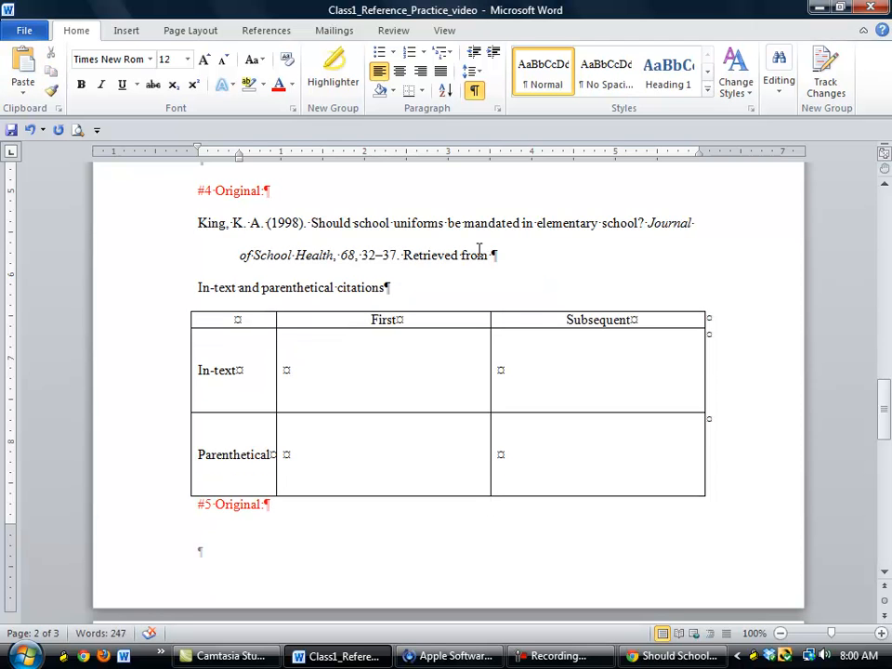
pyautogui.hotkey('ctrl', 'BackSpace')
pyautogui.hotkey('ctrl', 'BackSpace')
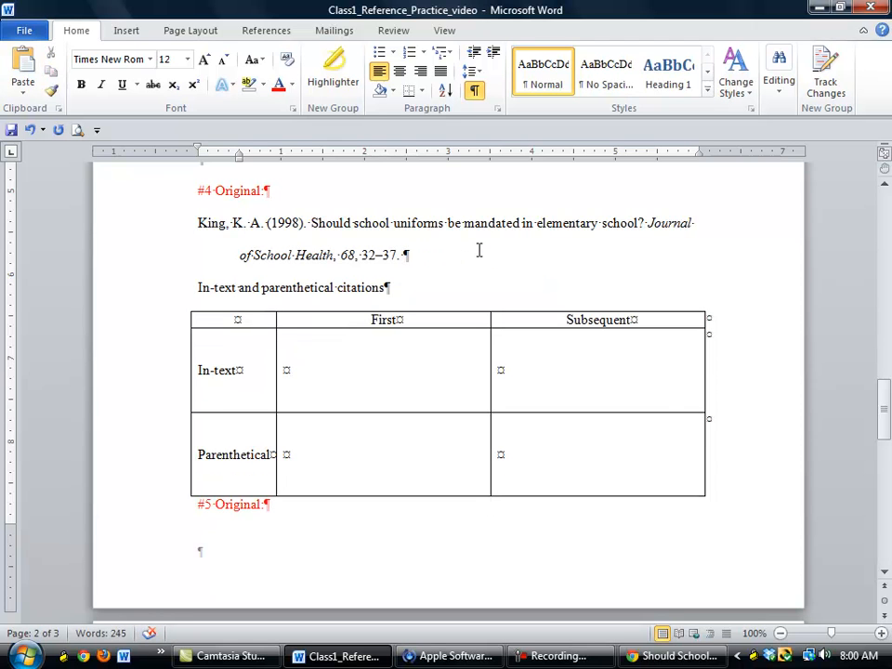
pyautogui.hotkey('ctrl', 'alt', 'v')
pyautogui.press('Up')
pyautogui.press('Return')
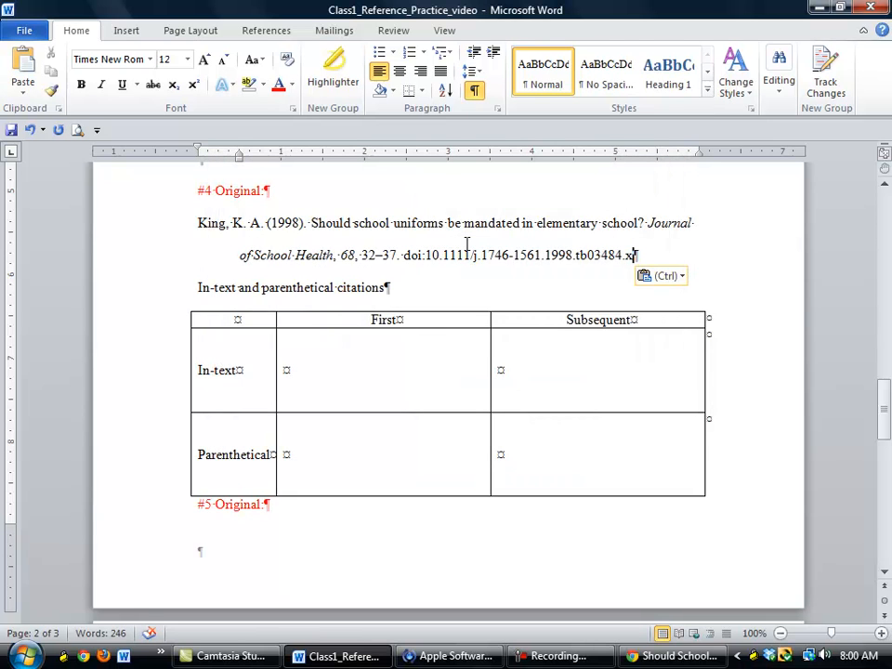
# Step: Check reference #4's DOI against the article page, and open the Journal of School Health's August 2011 issue to examine how its pages are numbered
pyautogui.hotkey('alt', 'Tab')
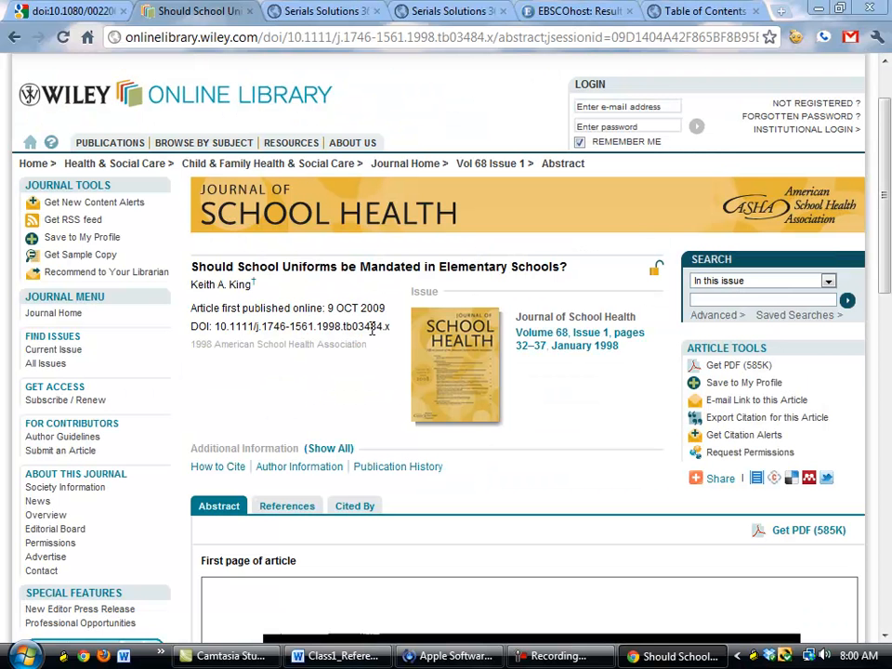
pyautogui.hotkey('alt', 'Tab')
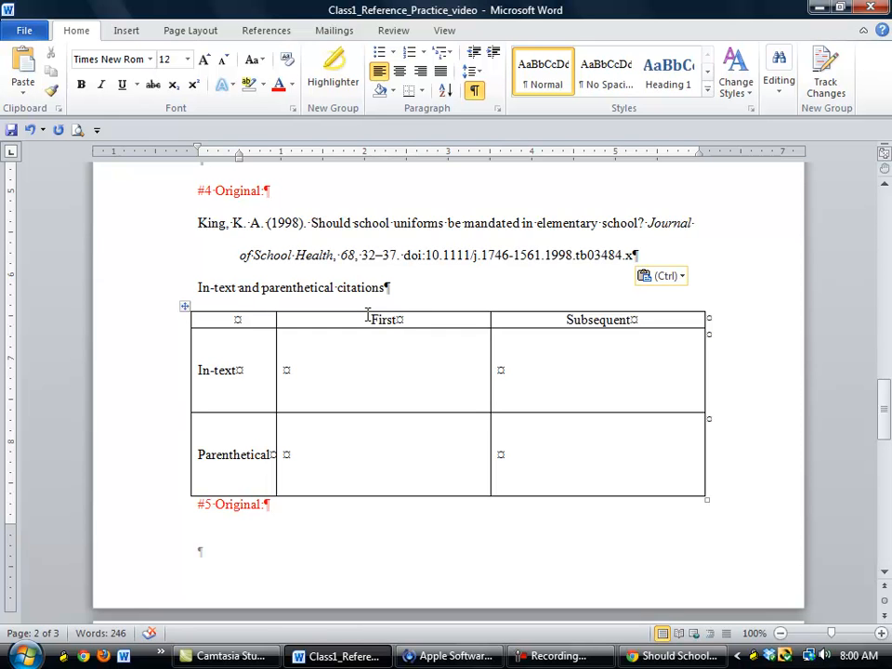
pyautogui.hotkey('alt', 'Tab')
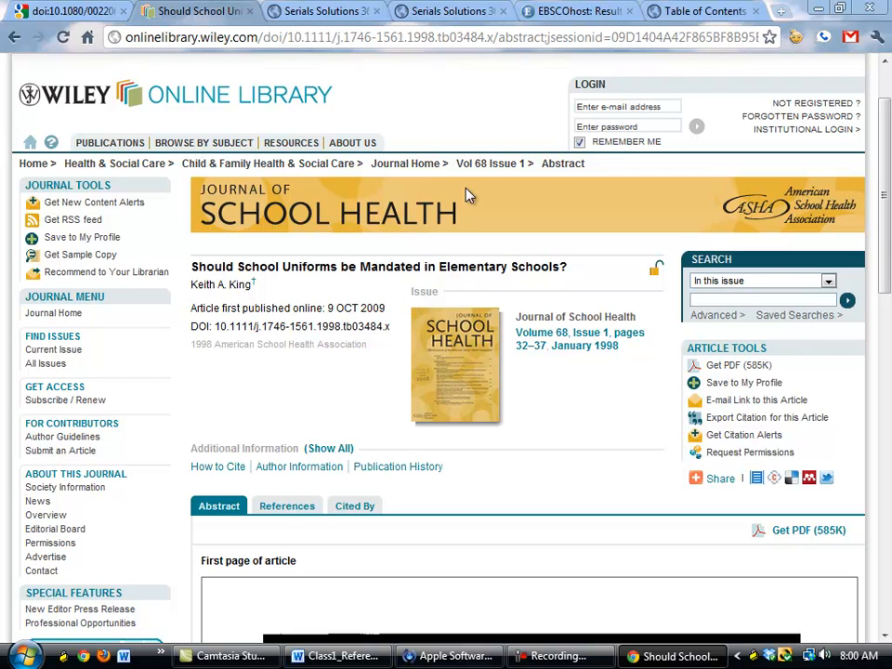
pyautogui.click(421, 166)
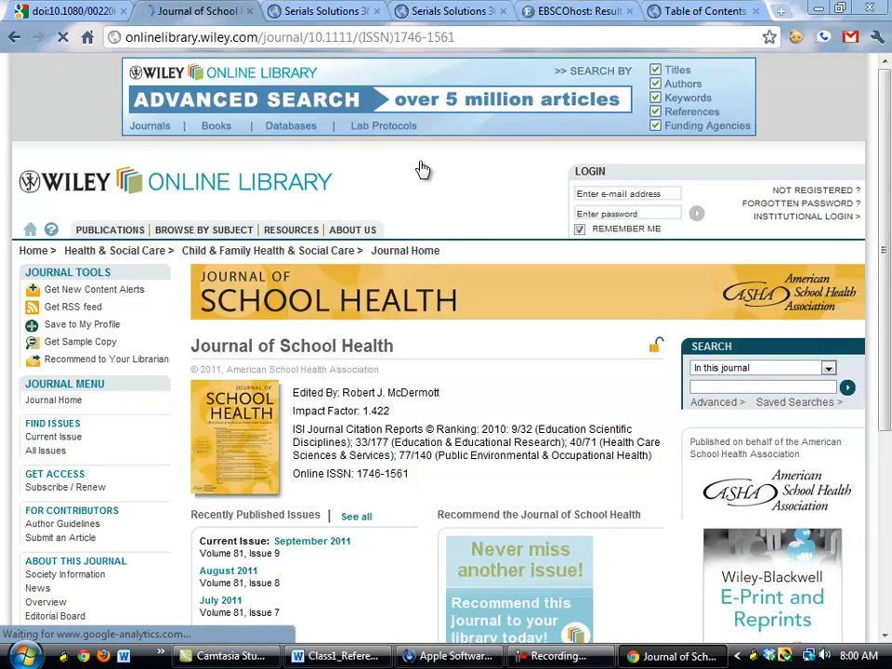
pyautogui.scroll(-1, 462, 248)
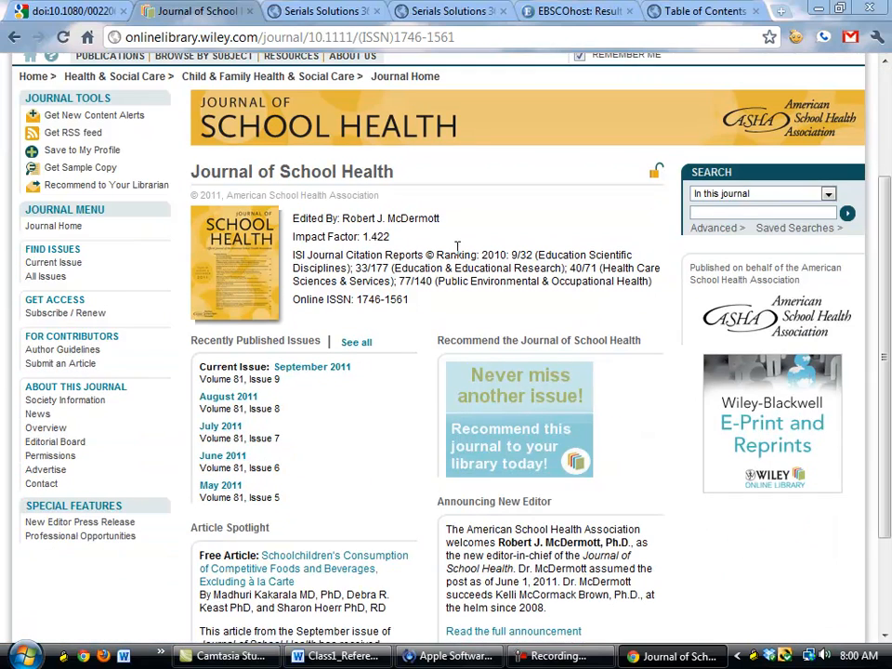
pyautogui.click(250, 405)
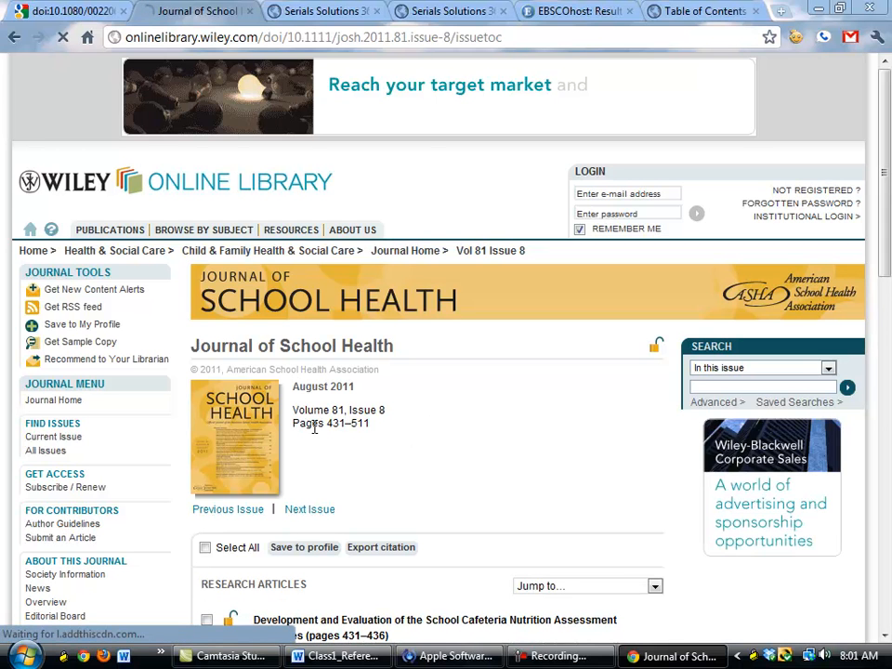
# Step: Return to Word and italicize the comma and space between the journal title and the volume number in reference #4
pyautogui.hotkey('alt', 'Tab')
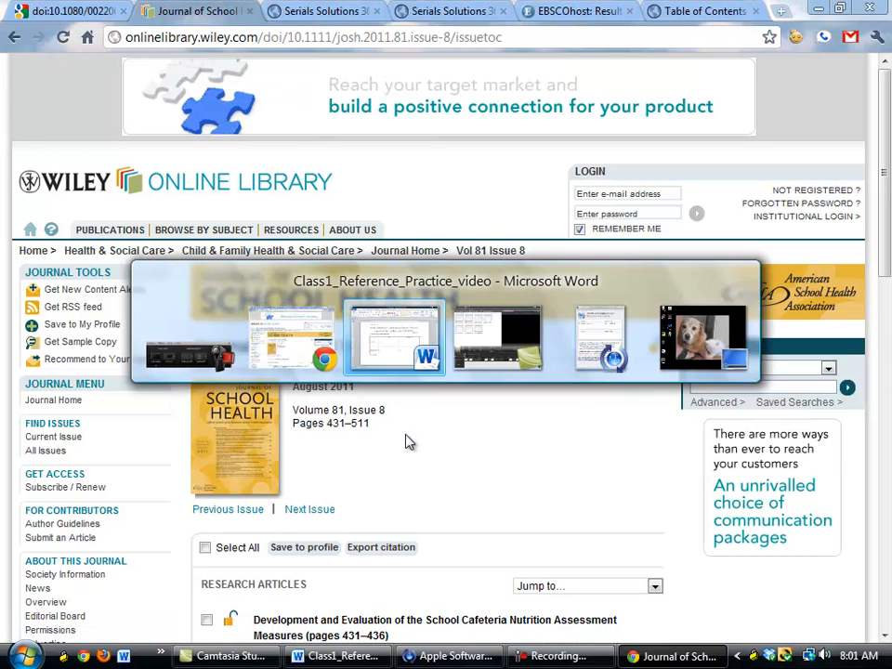
pyautogui.click(356, 254)
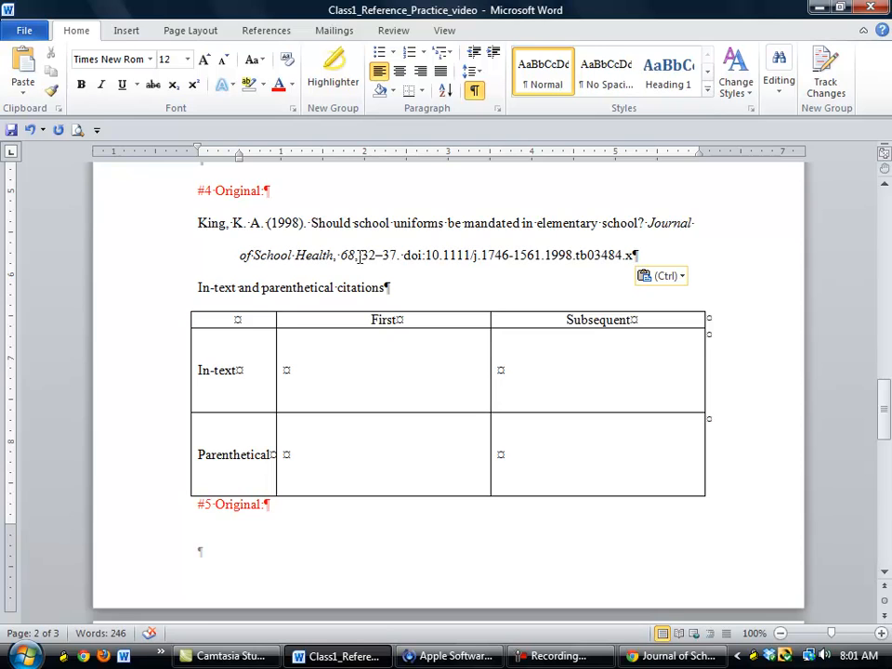
pyautogui.press('Left')
pyautogui.press('Left')
pyautogui.press('Left')
pyautogui.hotkey('shift', 'Left')
pyautogui.hotkey('shift', 'Left')
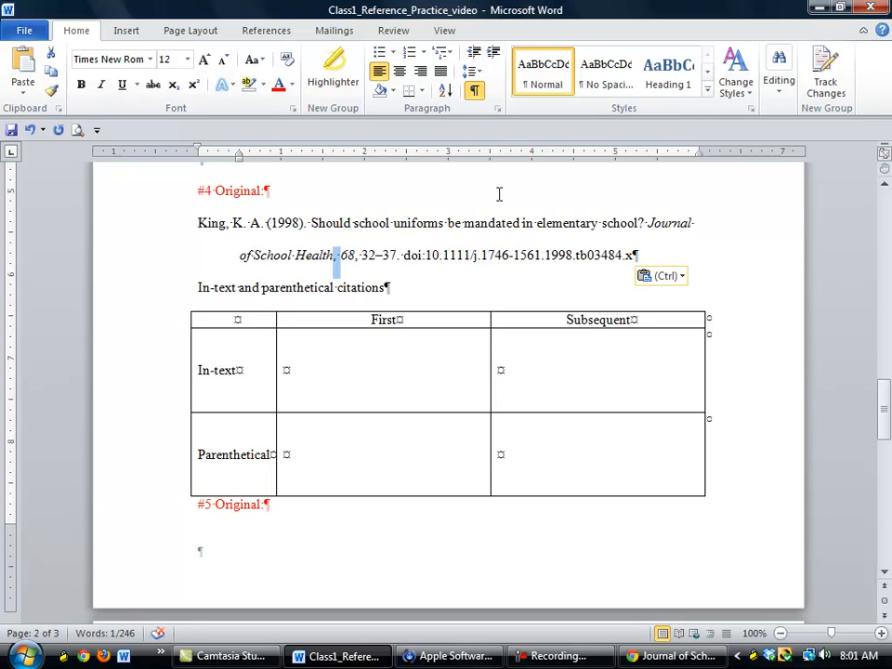
pyautogui.hotkey('ctrl', 'i')
pyautogui.press('Right')
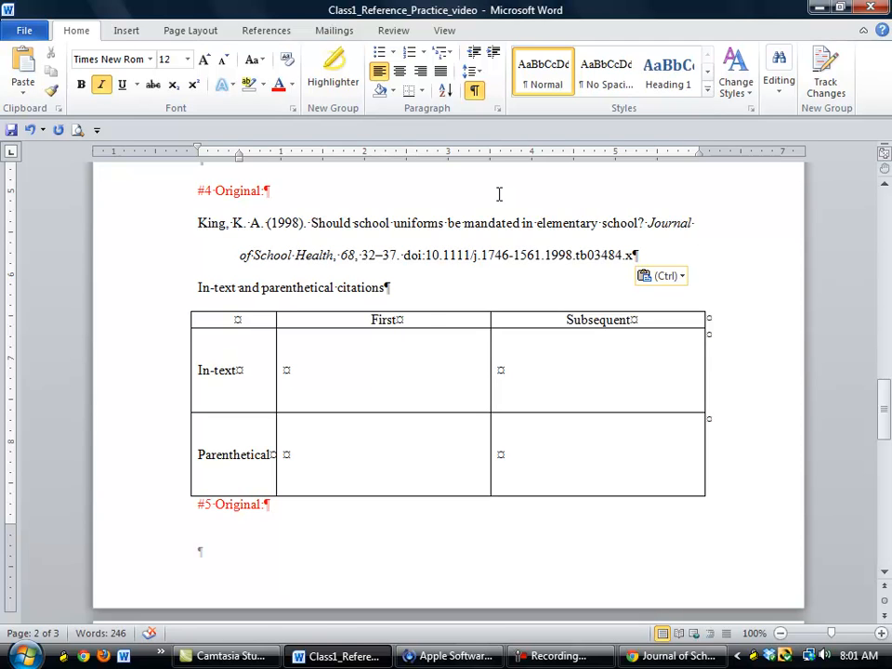
# Step: Fill in reference #4's in-text citations: first with the author's surname plus "(1998)", subsequent with "(same)"
pyautogui.click(372, 378)
pyautogui.write('Kin')
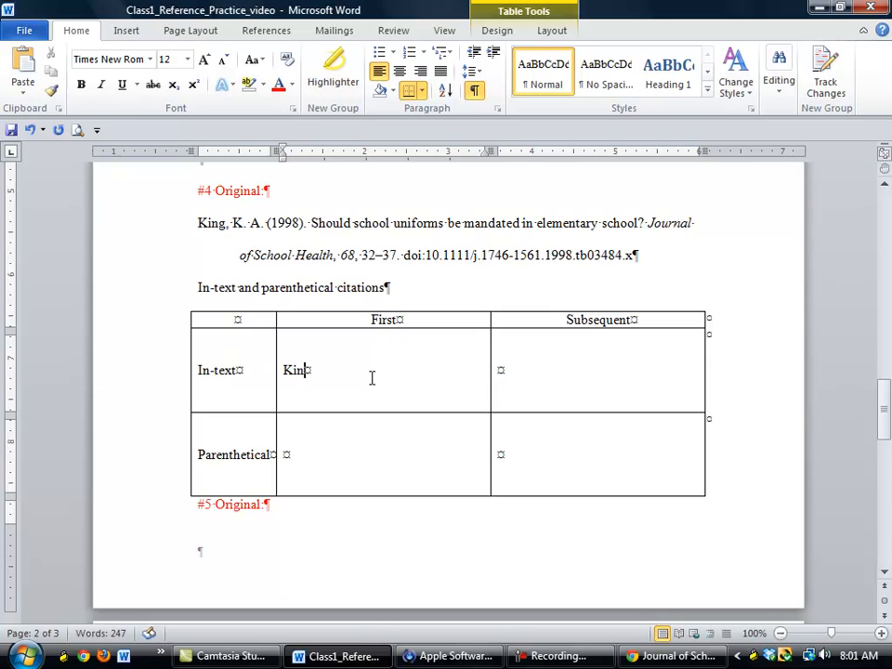
pyautogui.write('g (1998)')
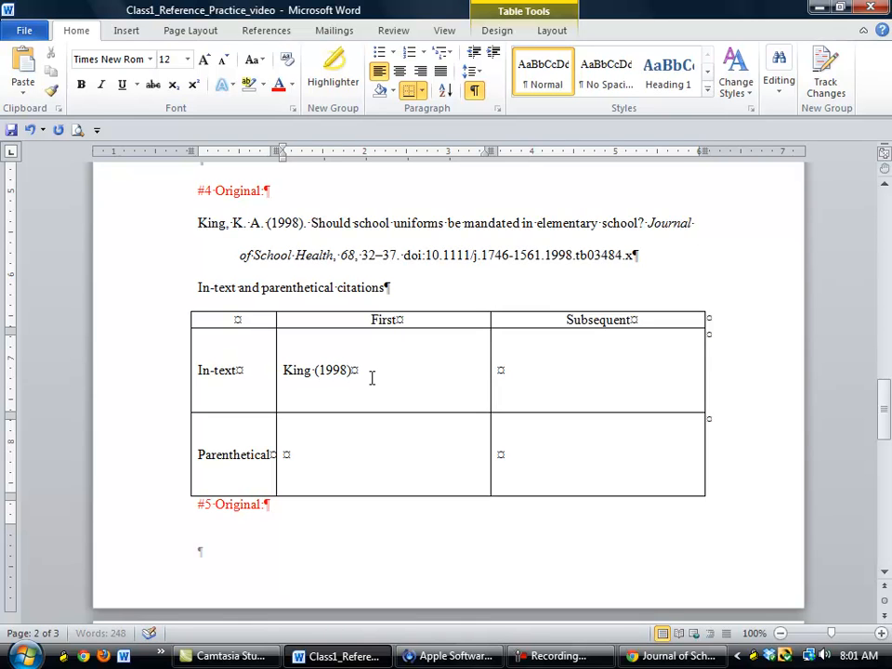
pyautogui.press('Tab')
pyautogui.write('(same)')
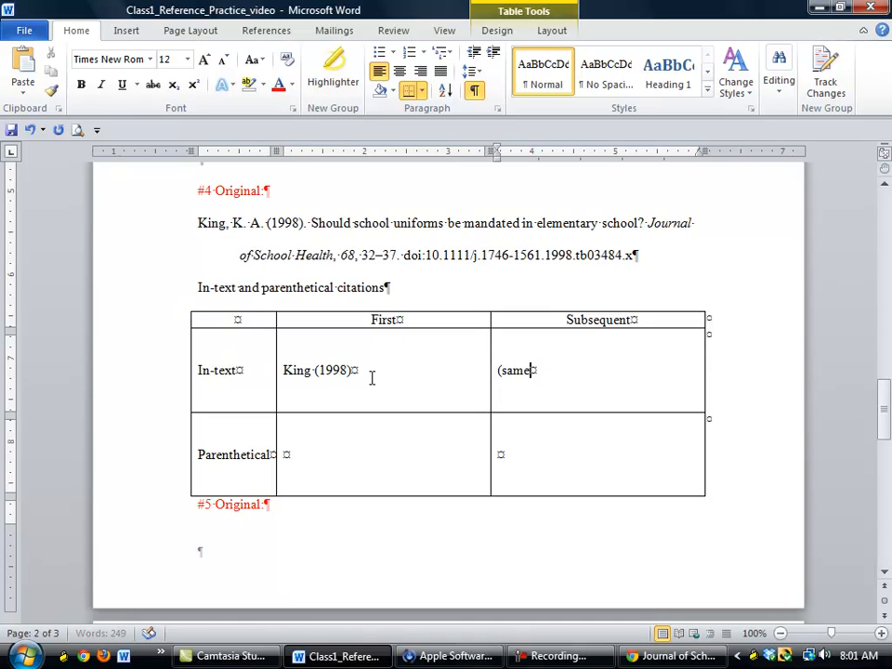
# Step: Fill in reference #4's parenthetical citations: first with the author's surname, a comma and "1998" in parentheses, subsequent with "(same)"
pyautogui.press('Tab')
pyautogui.press('Tab')
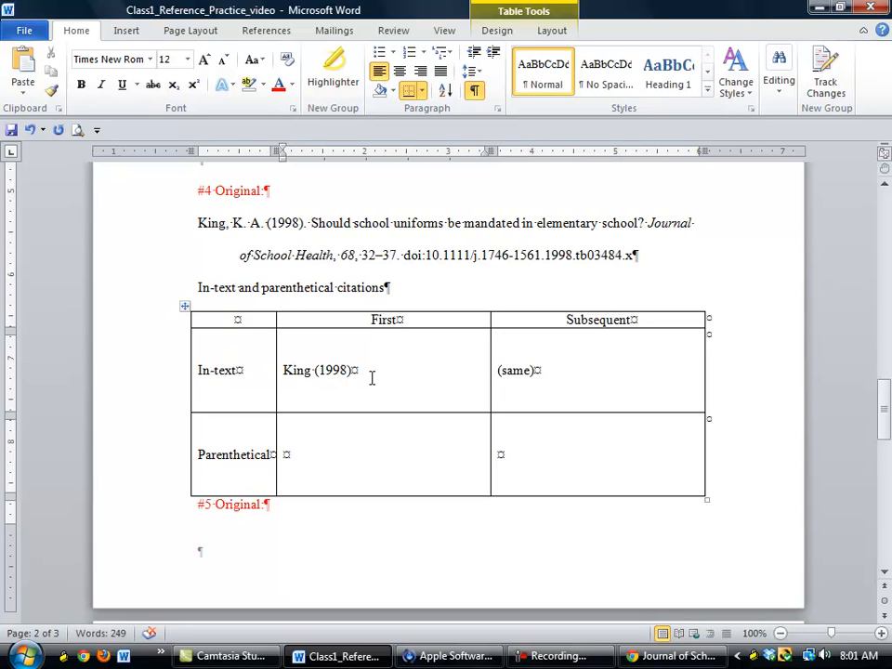
pyautogui.write('(King, 1998)')
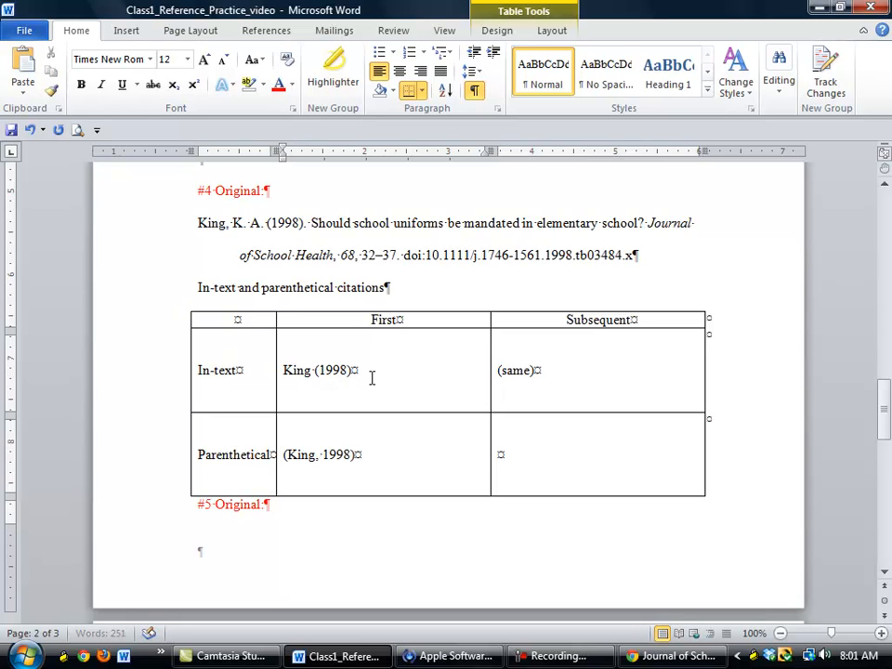
pyautogui.press('Tab')
pyautogui.write('Sa')
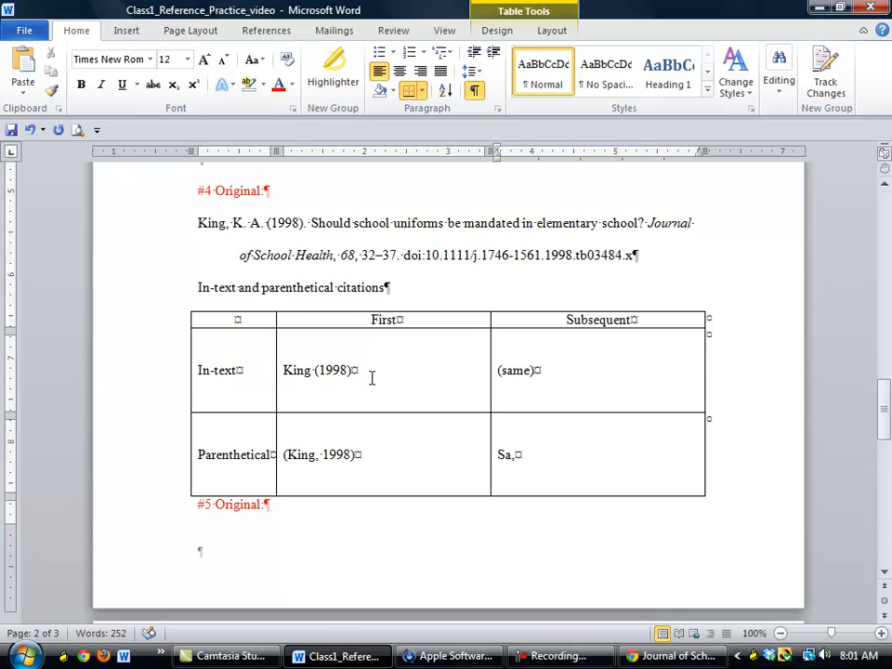
pyautogui.press('BackSpace')
pyautogui.press('BackSpace')
pyautogui.write('(same)')
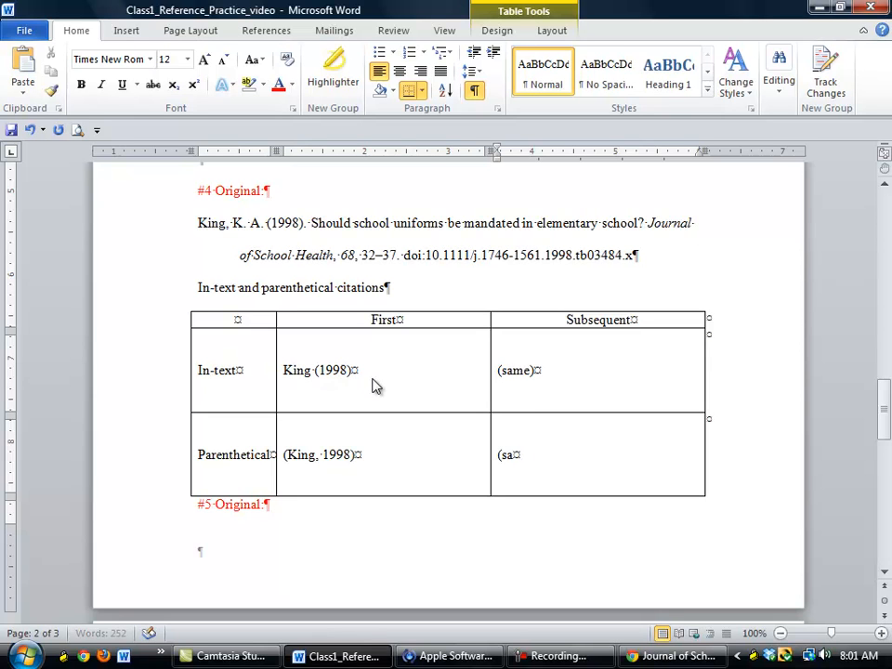